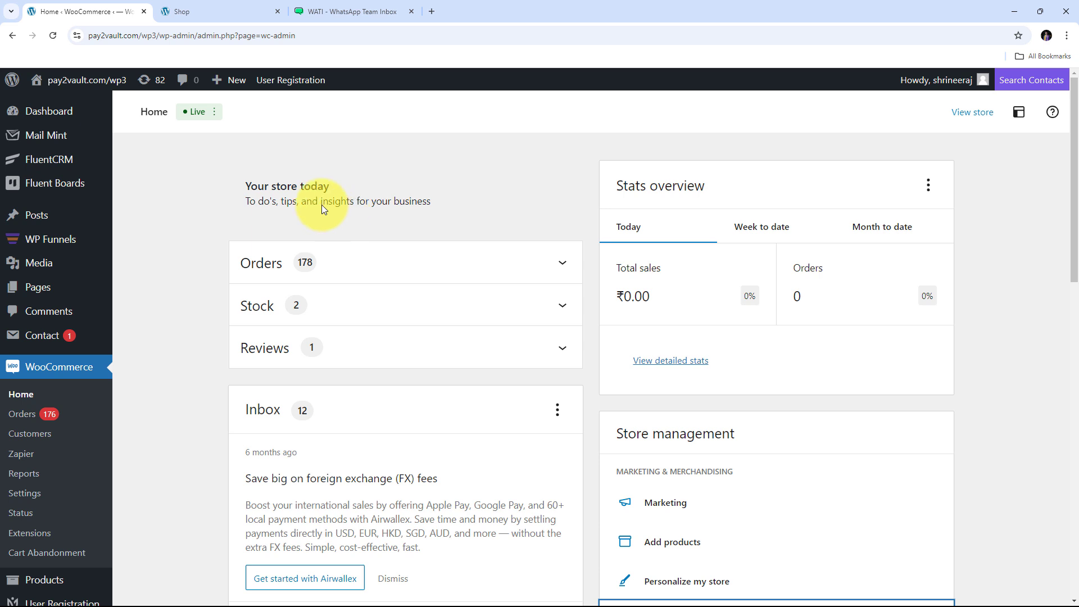
- Browse the store's Shop product listing, then switch to the WATI Templates list
left_click(238, 10)
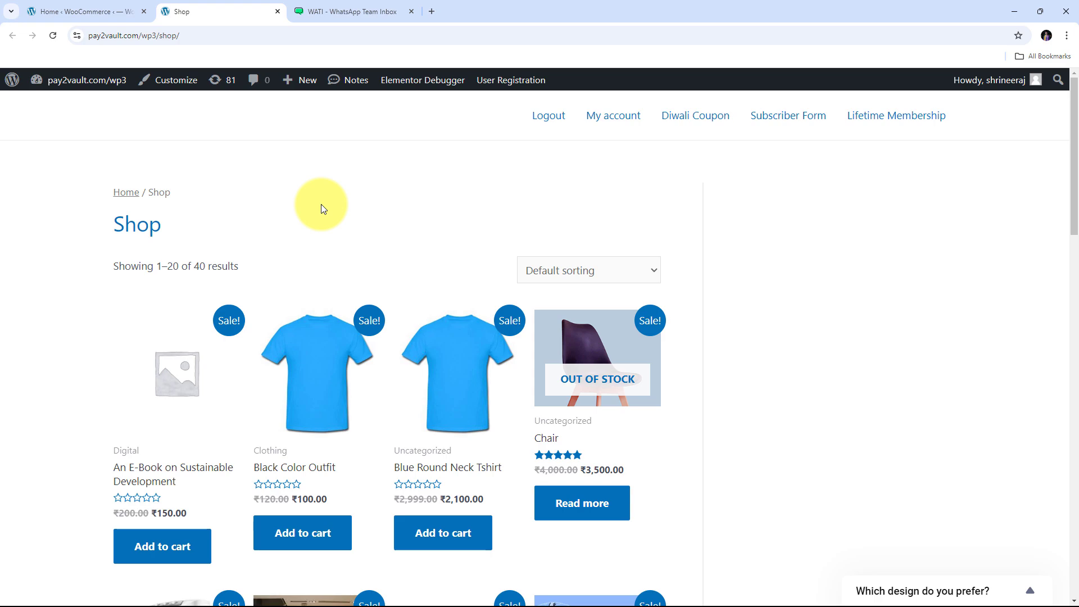
scroll(356, 211, "down", 14)
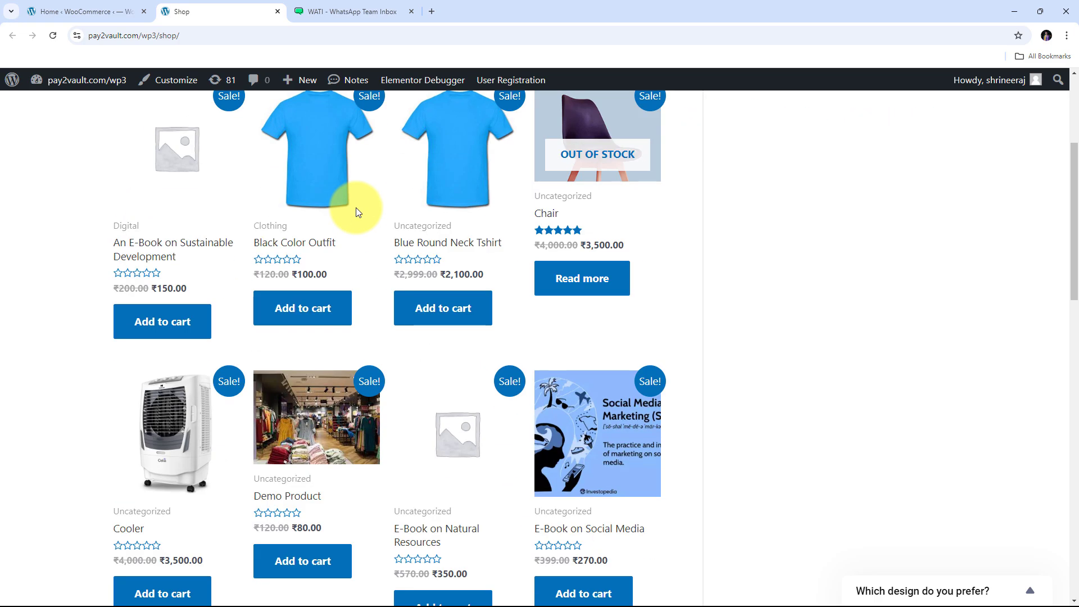
scroll(355, 211, "up", 3)
scroll(356, 213, "up", 10)
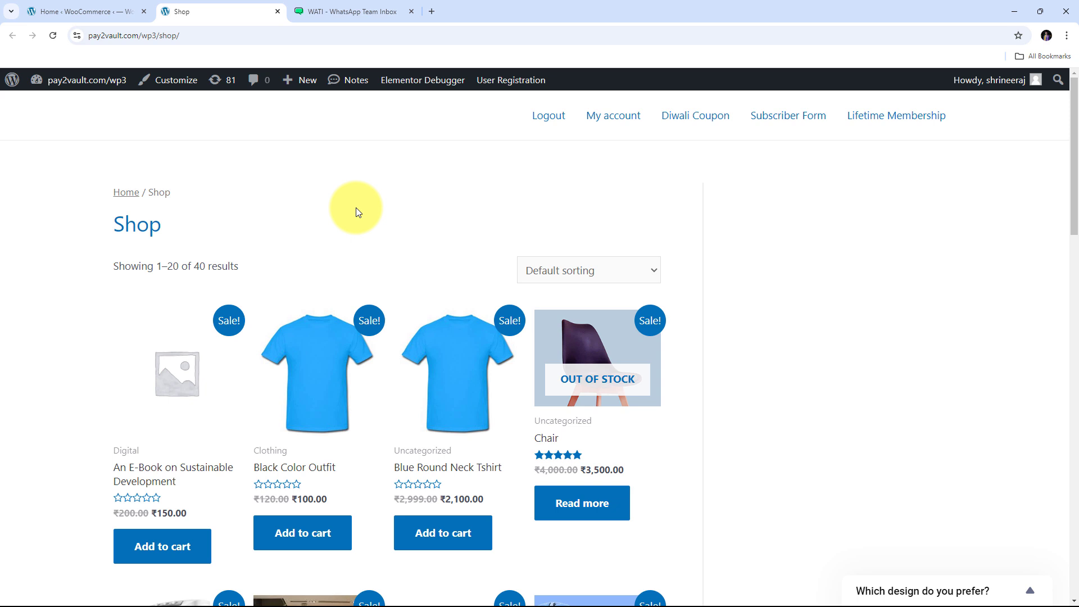
left_click(349, 13)
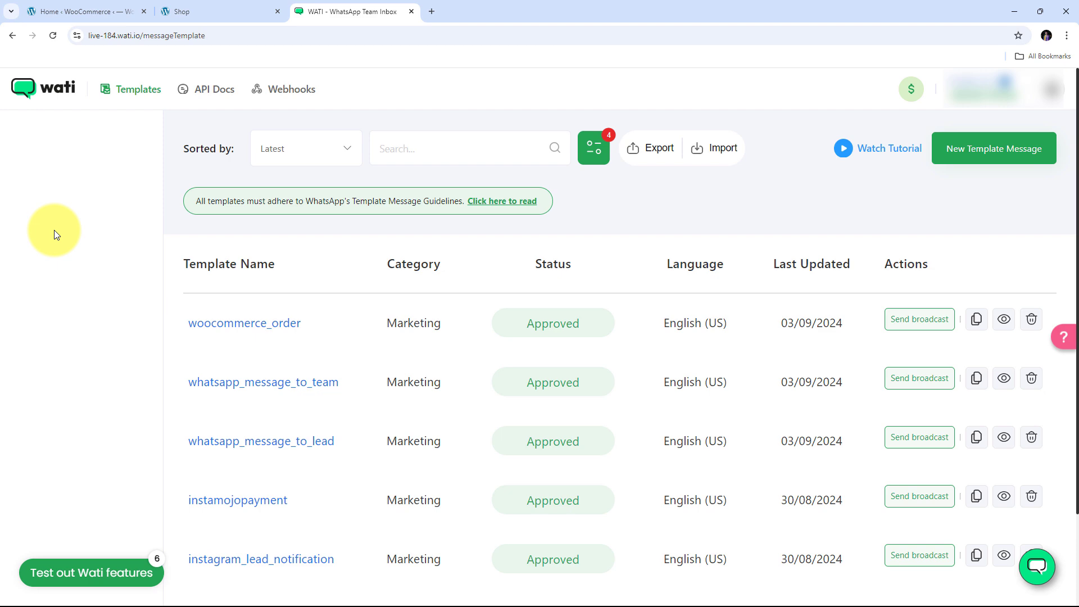
left_click(231, 10)
left_click(352, 12)
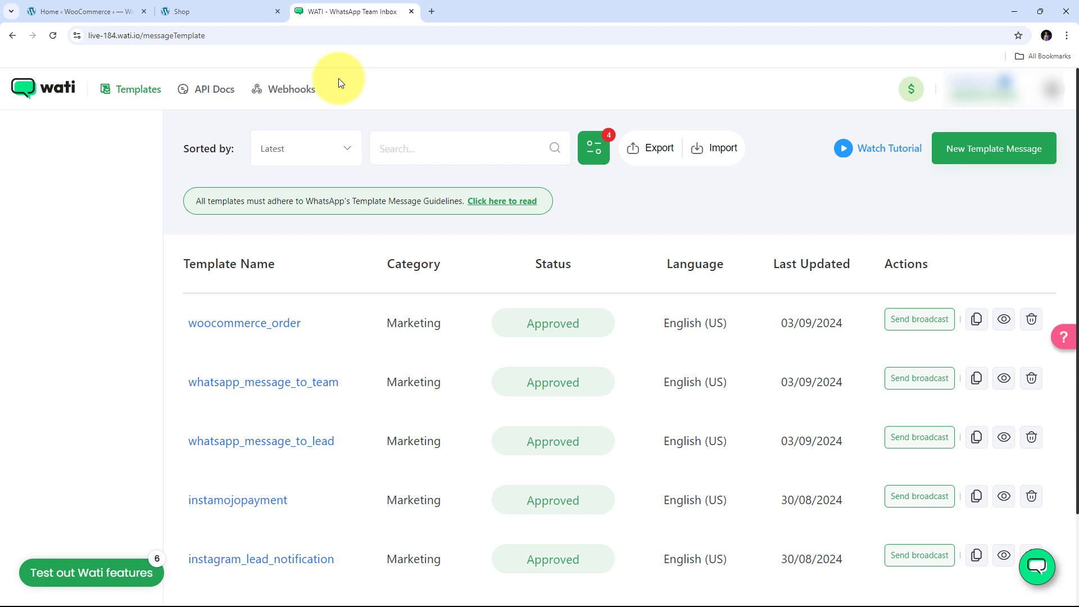
- Load pabbly.com in a fresh Chrome tab
left_click(433, 15)
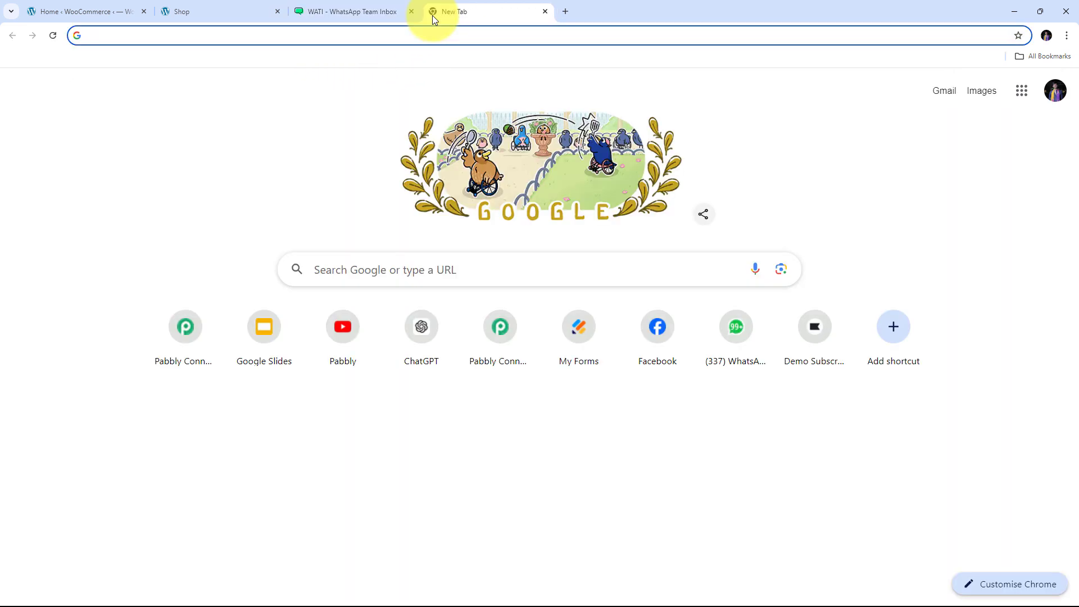
type("pabbl")
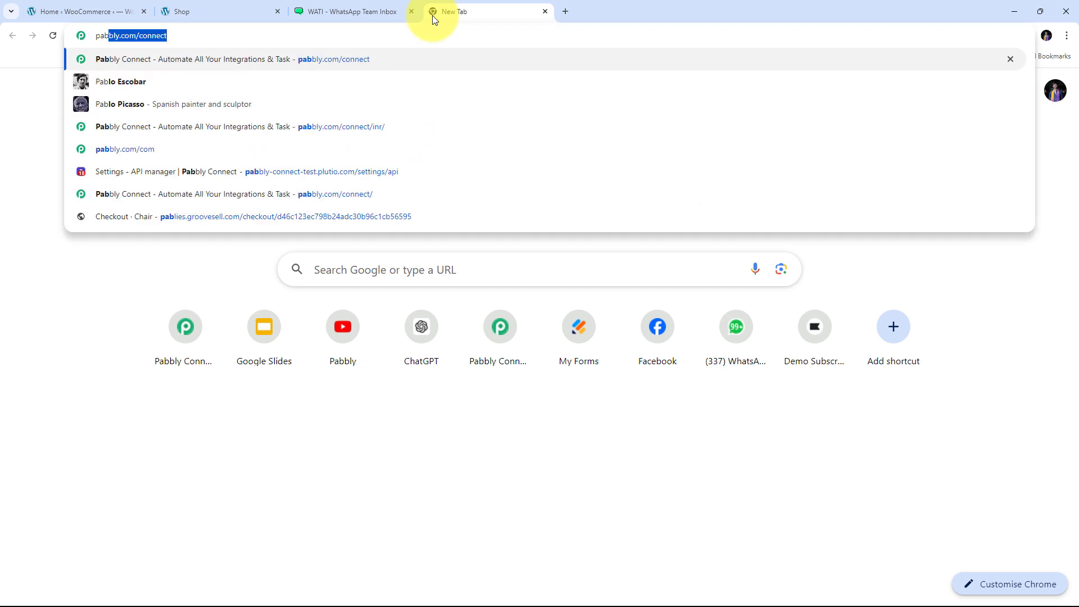
type("y.com")
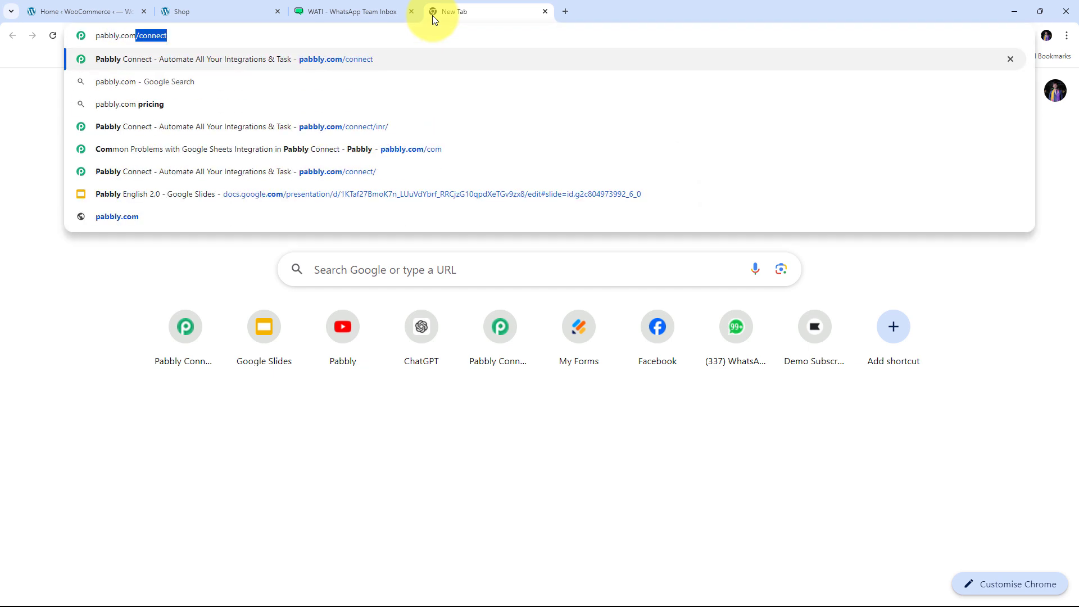
key("Return")
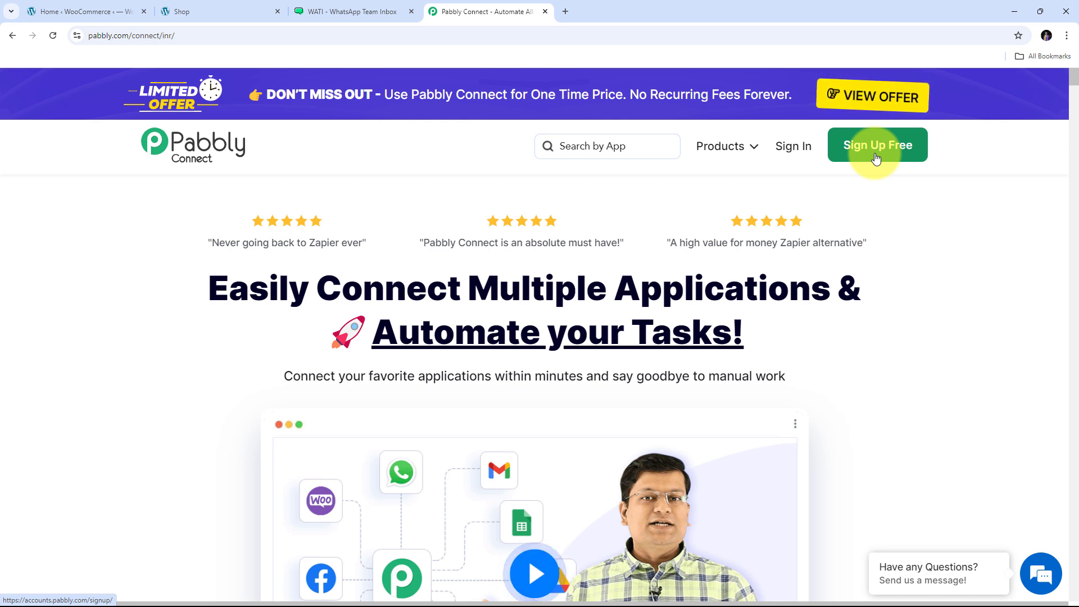
- Sign in to Pabbly and launch Pabbly Connect from the All Pabbly Apps page
left_click(789, 151)
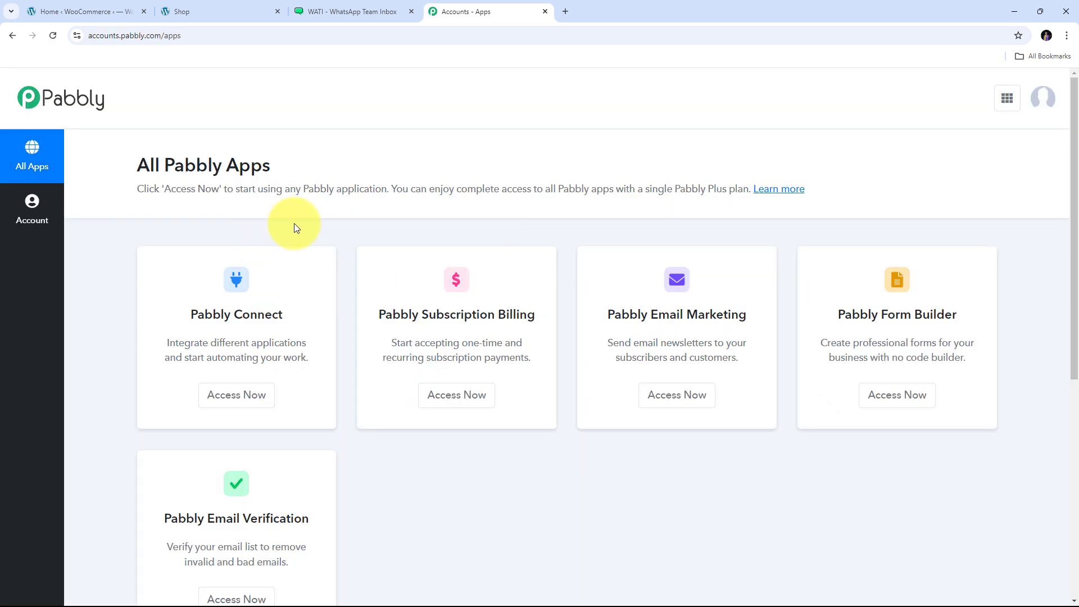
scroll(306, 221, "down", 1)
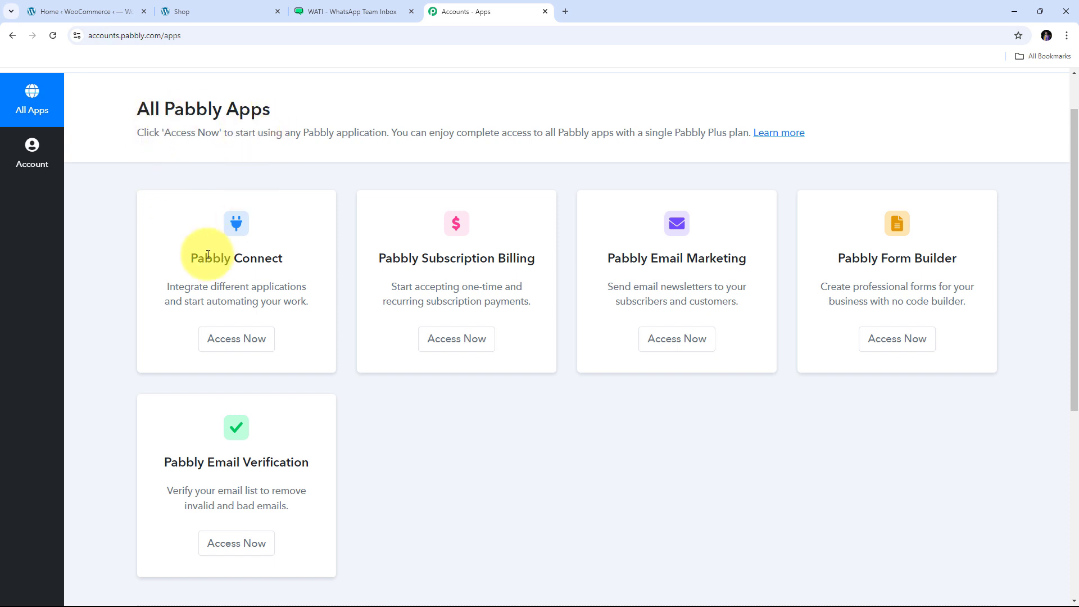
left_click_drag(191, 257, 285, 255)
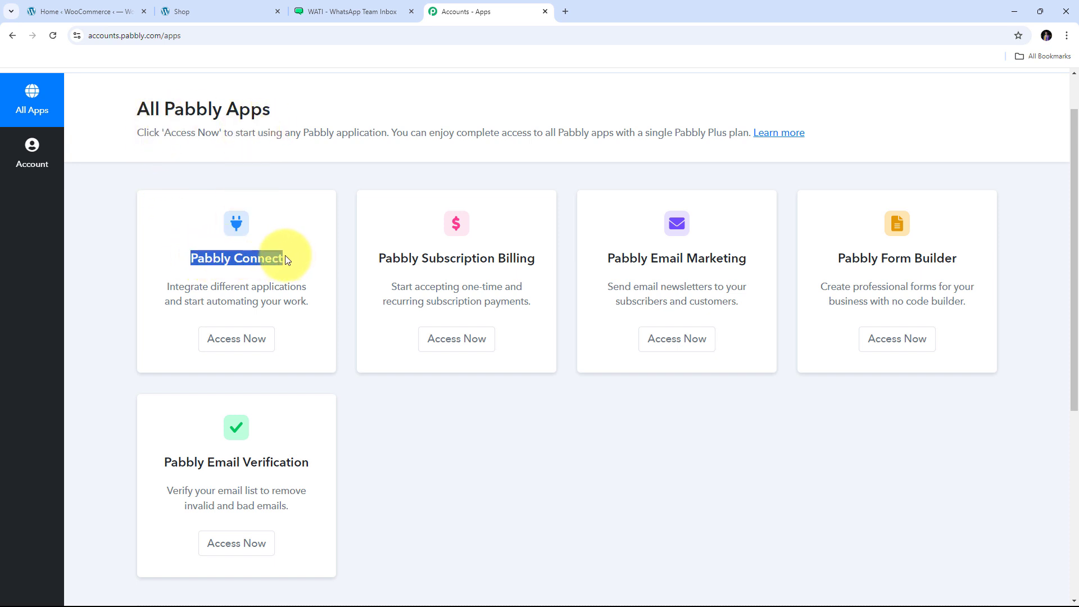
left_click(231, 344)
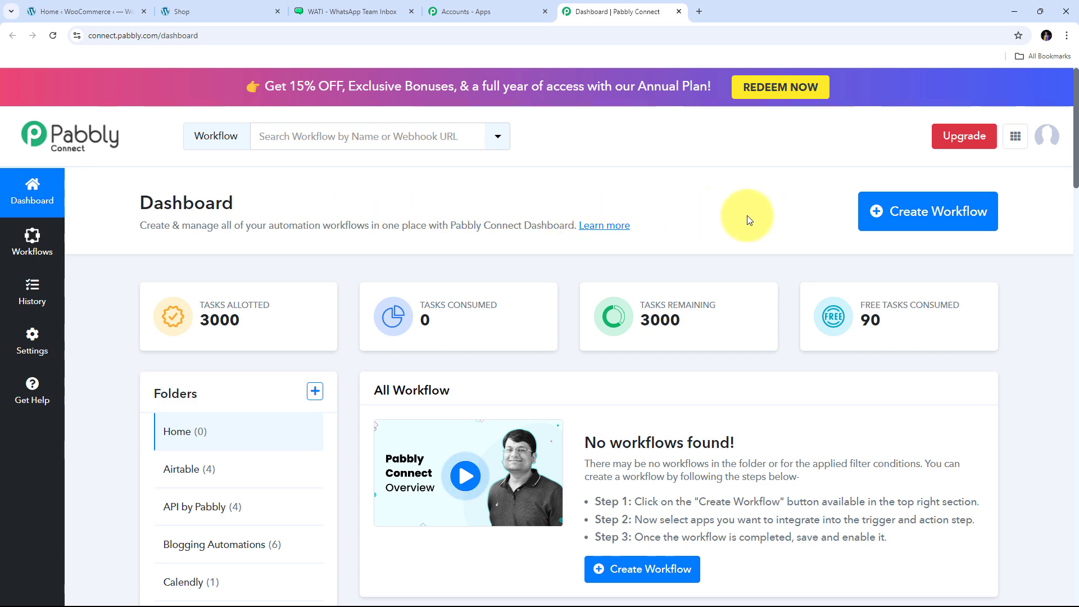
- Create the workflow 'Send Automated WhatsApp Message for New WooCommerce…' in the WooCommerce folder
left_click(896, 223)
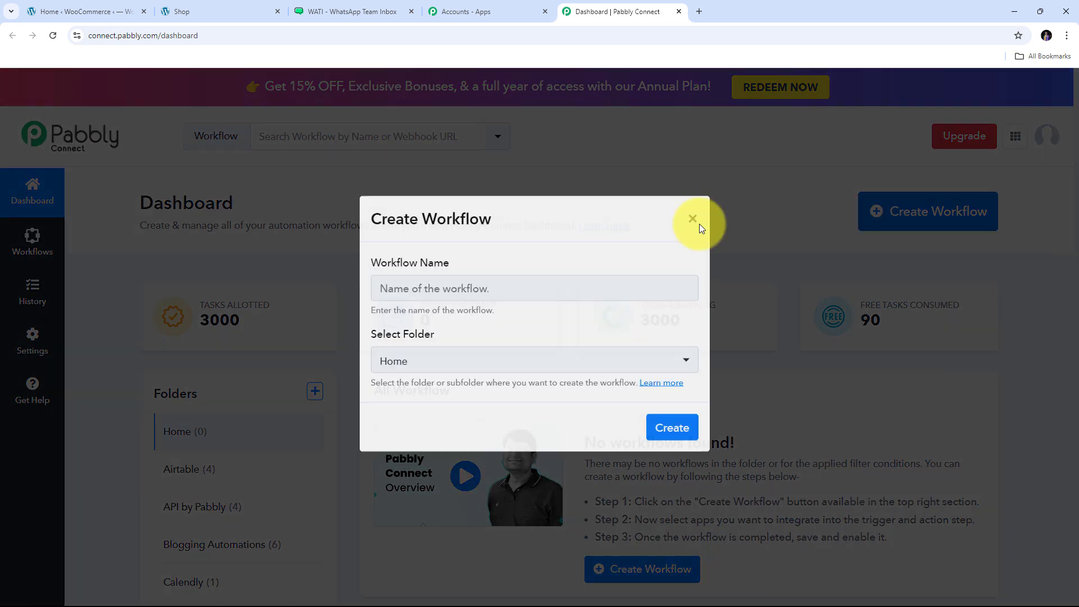
left_click(371, 300)
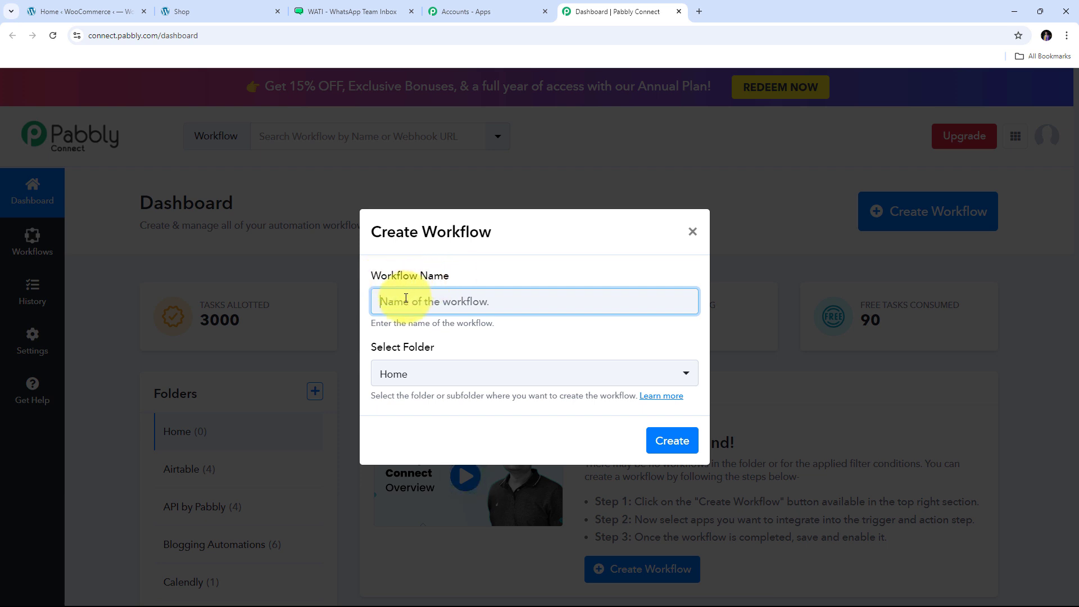
key("ctrl+v")
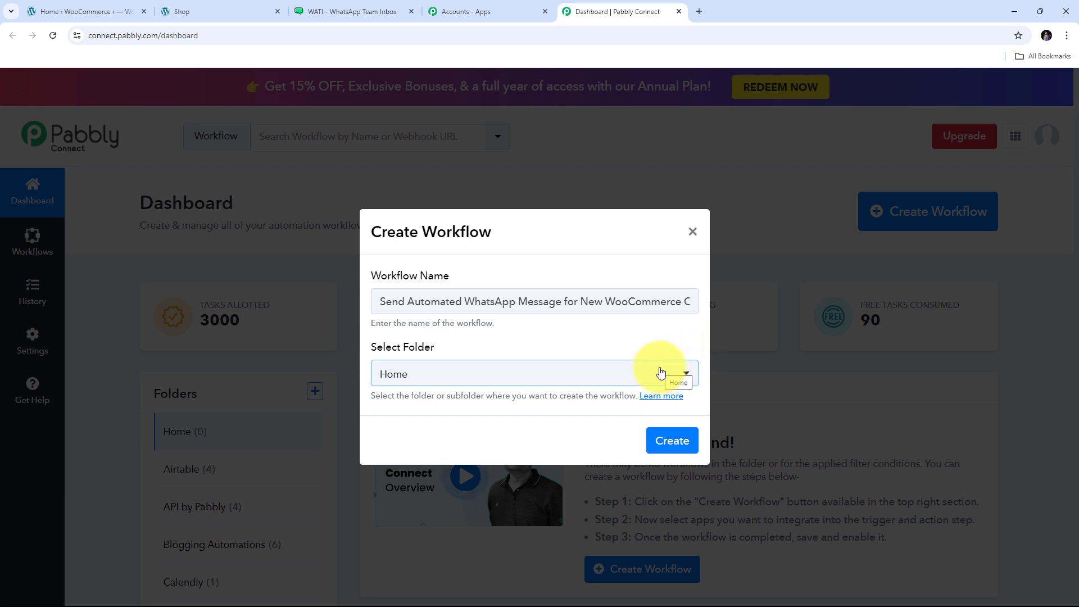
left_click(635, 377)
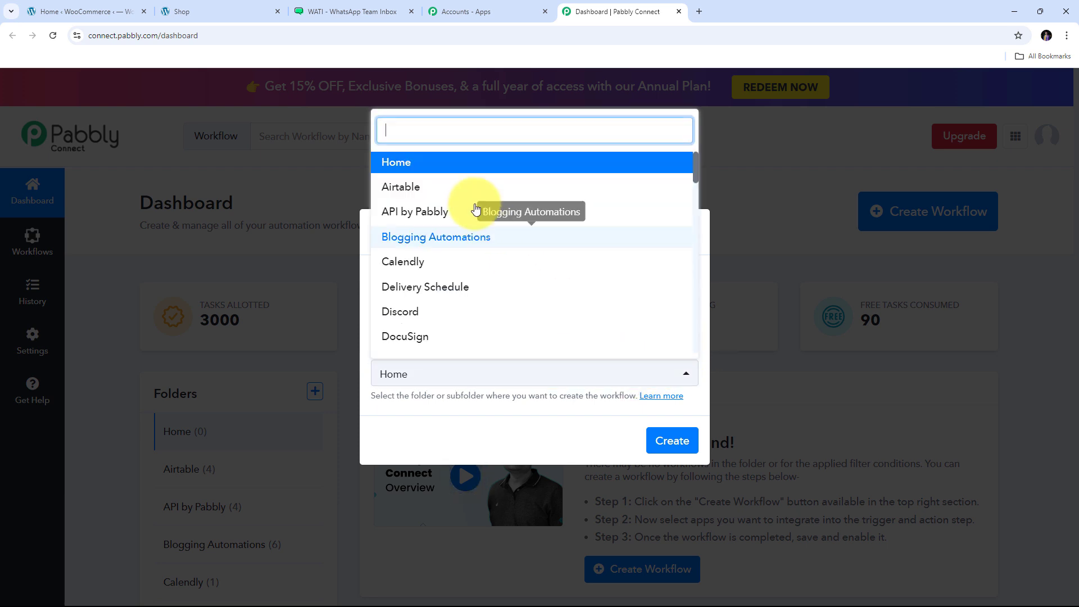
scroll(483, 207, "down", 3)
scroll(484, 208, "down", 8)
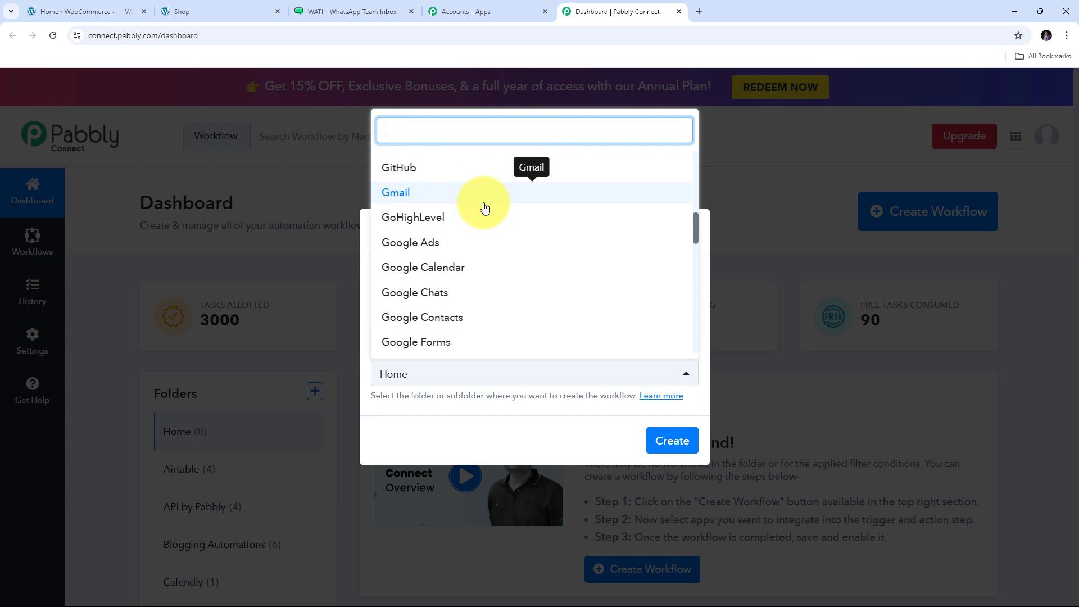
scroll(485, 208, "down", 10)
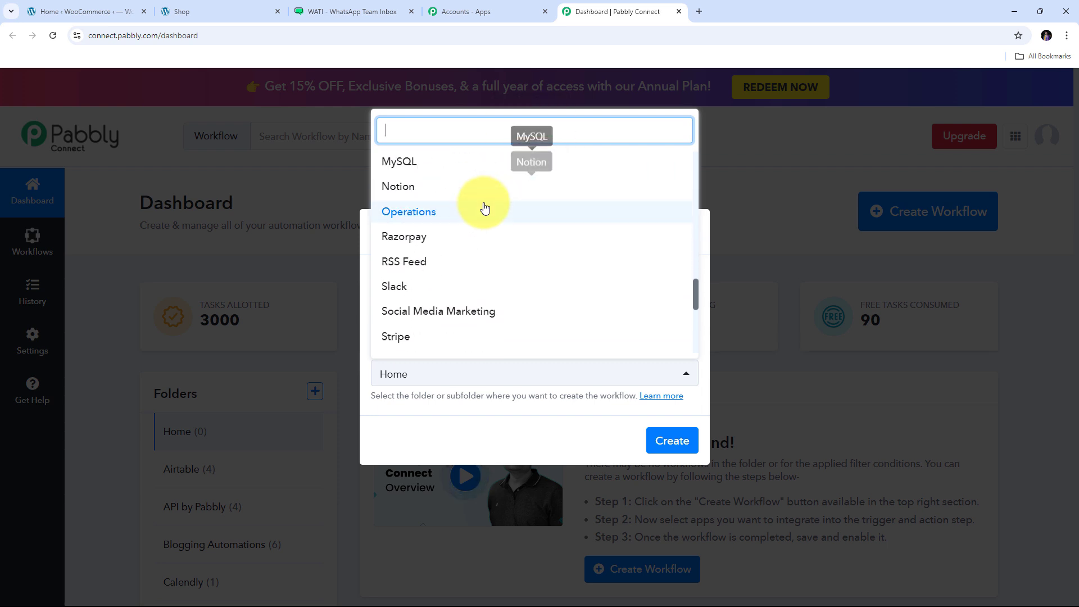
scroll(485, 208, "down", 2)
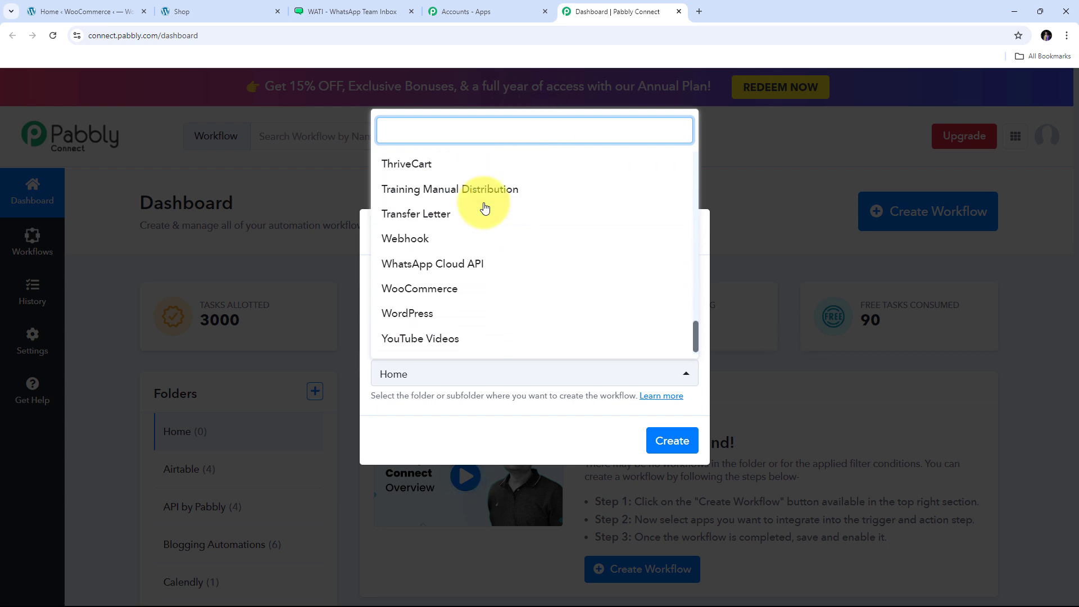
left_click(410, 293)
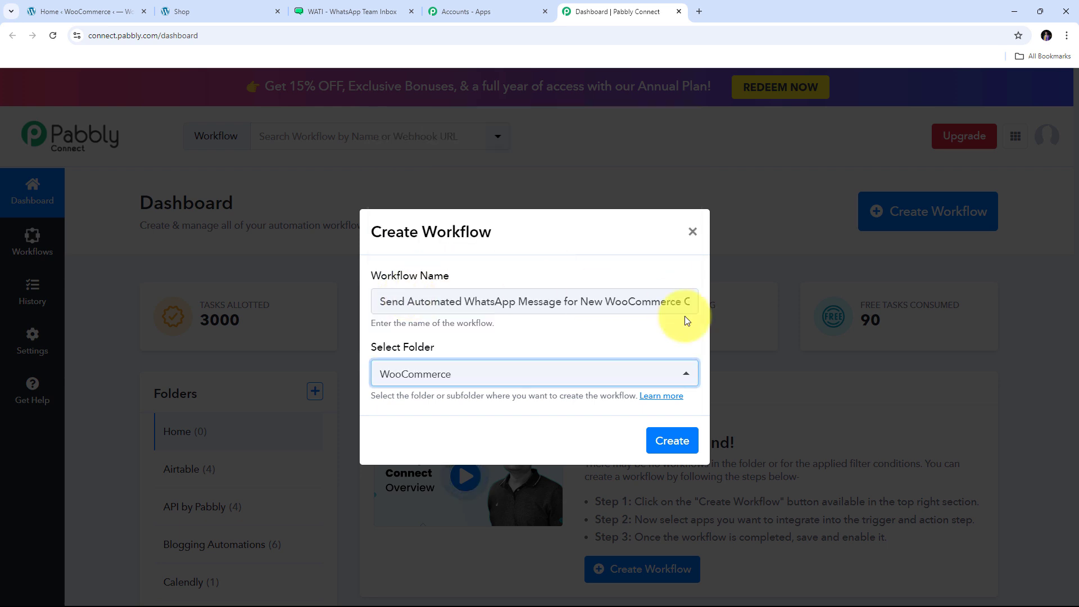
left_click(674, 444)
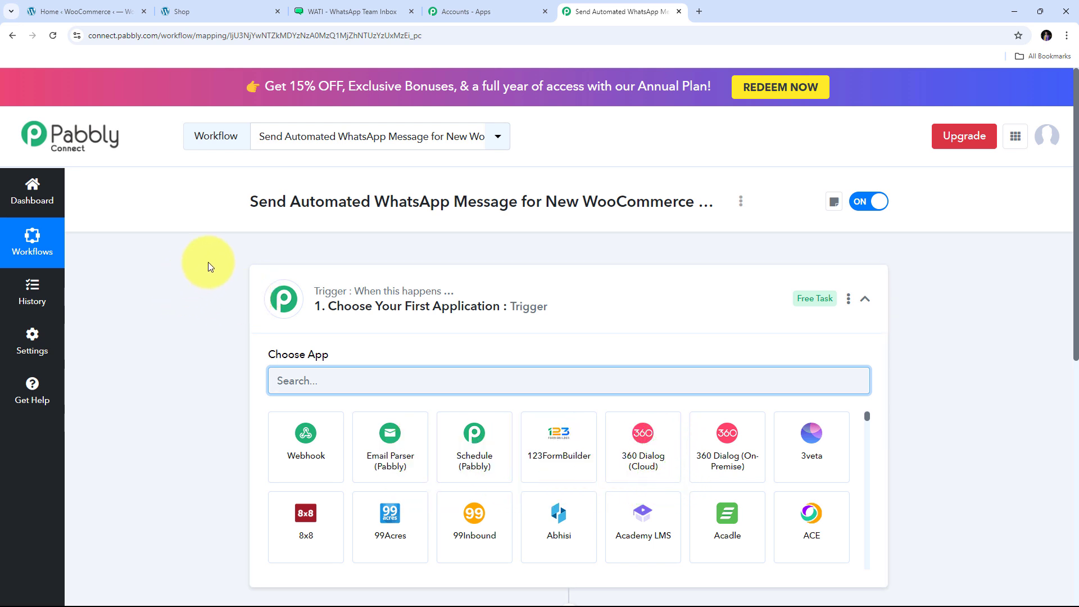
- Set WooCommerce as the trigger app with the New Order Created event
scroll(203, 262, "down", 3)
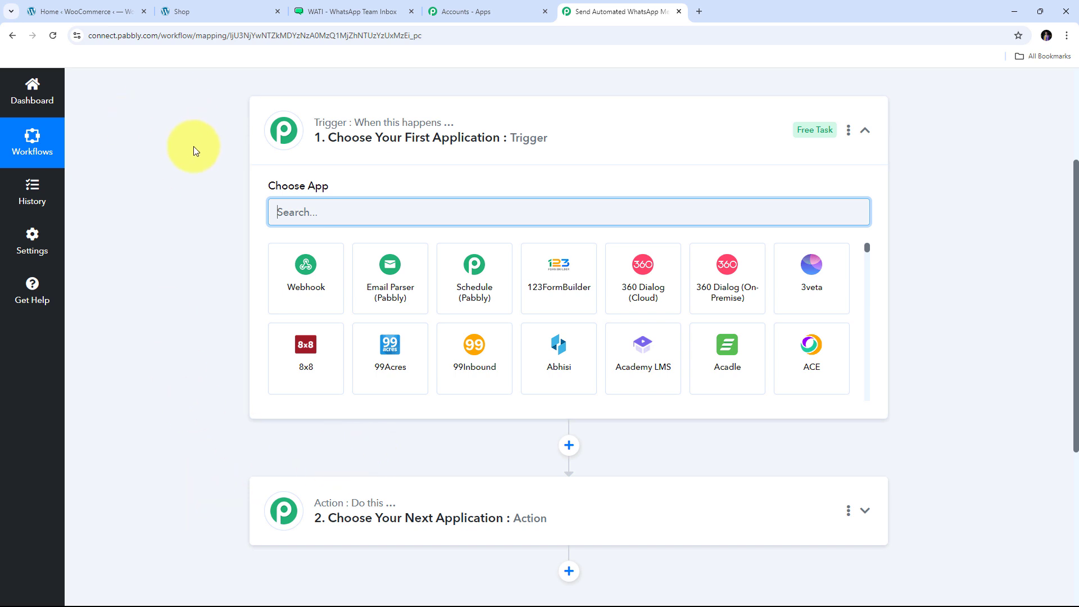
mouse_move(326, 131)
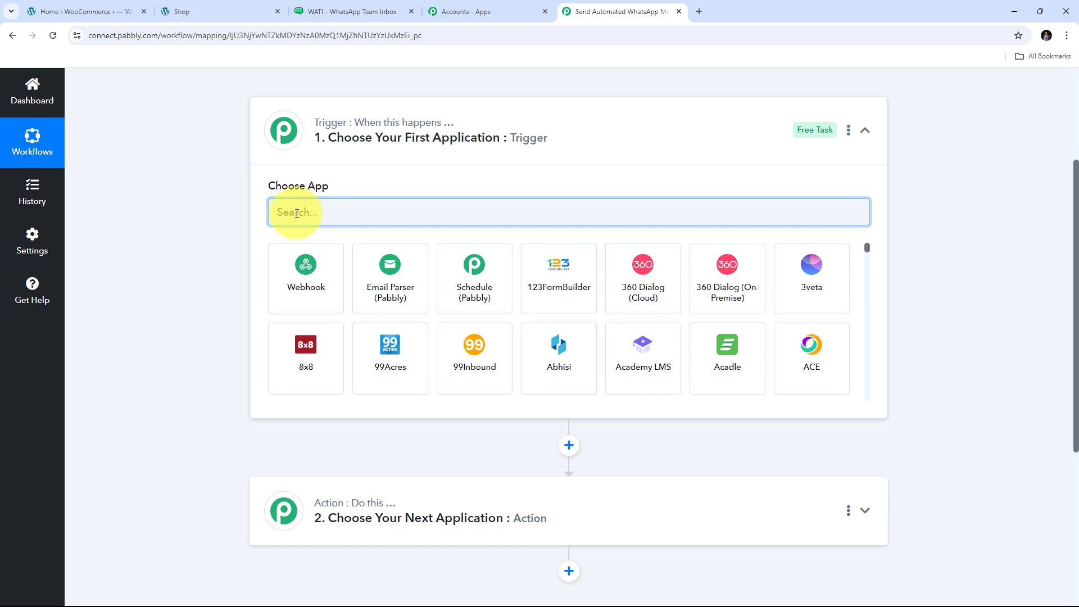
type("Woo")
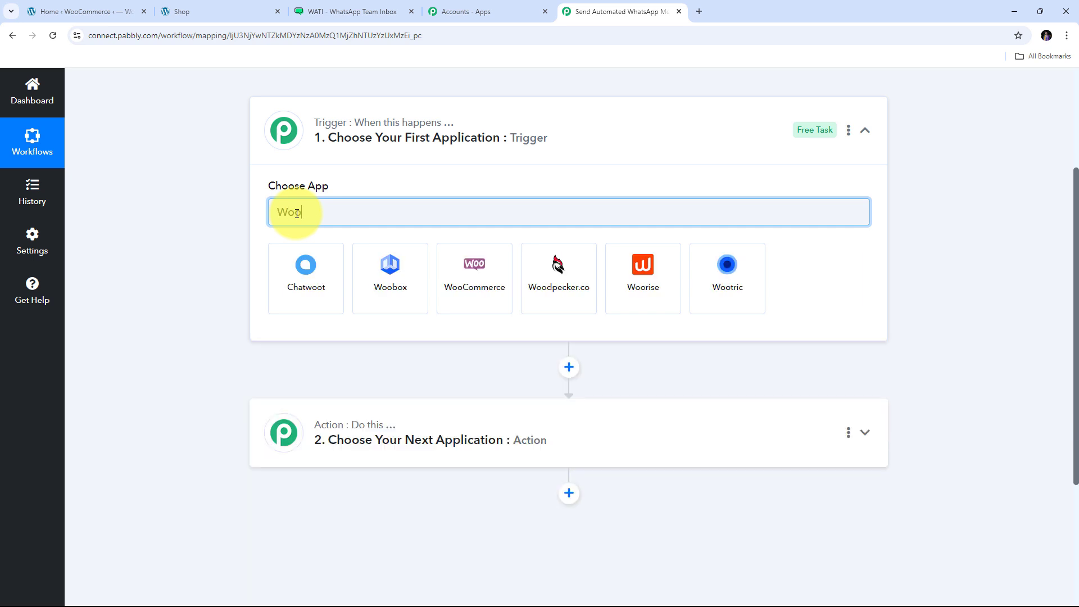
type("Comm")
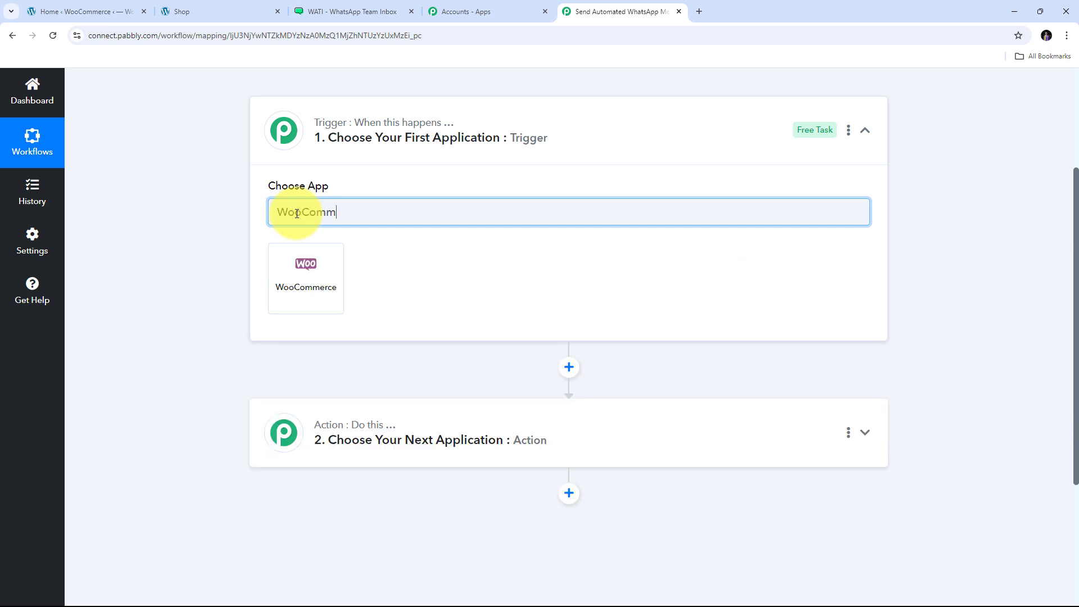
type("erce")
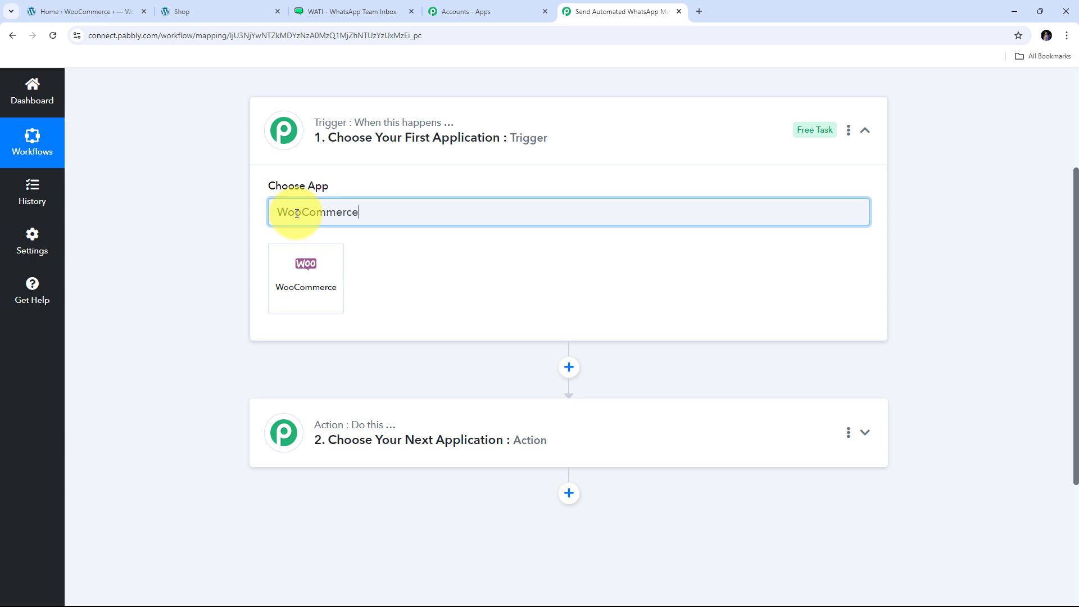
left_click(311, 275)
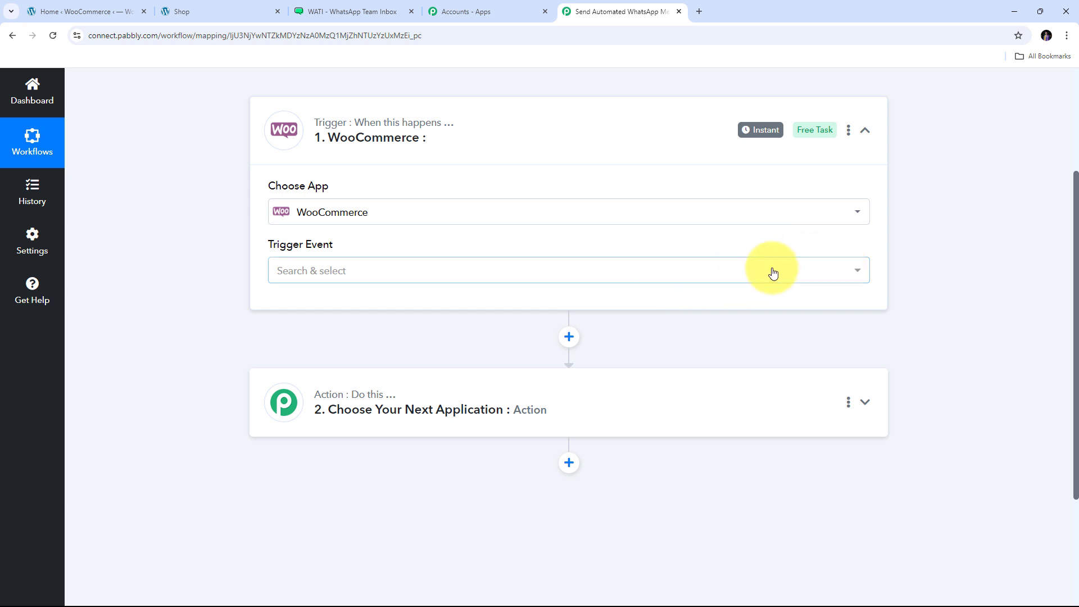
left_click(736, 272)
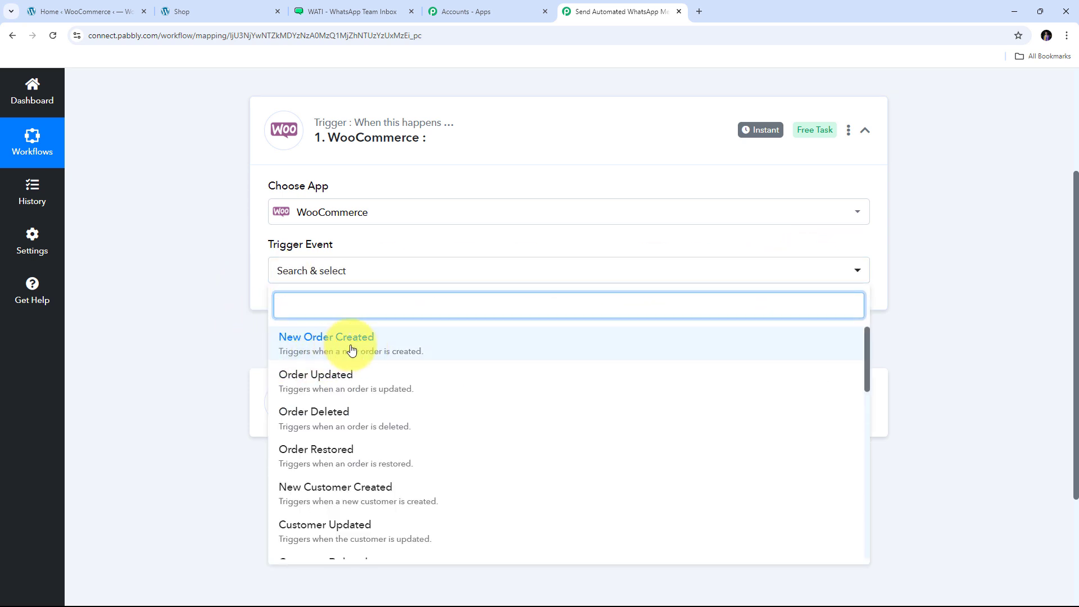
left_click(352, 349)
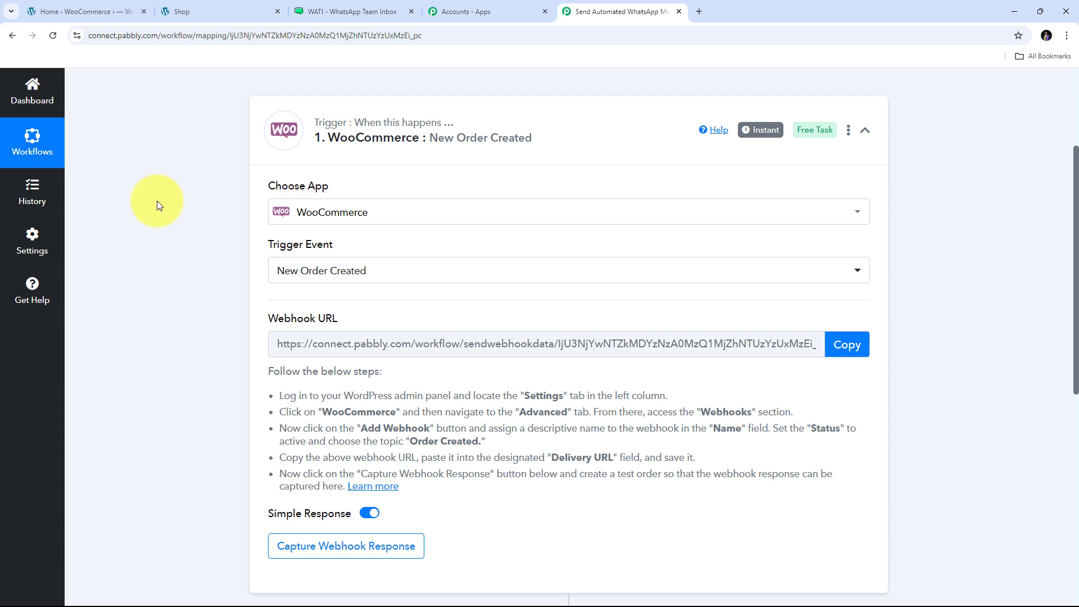
- Copy the trigger's webhook URL and begin capturing the webhook response
left_click_drag(263, 319, 399, 322)
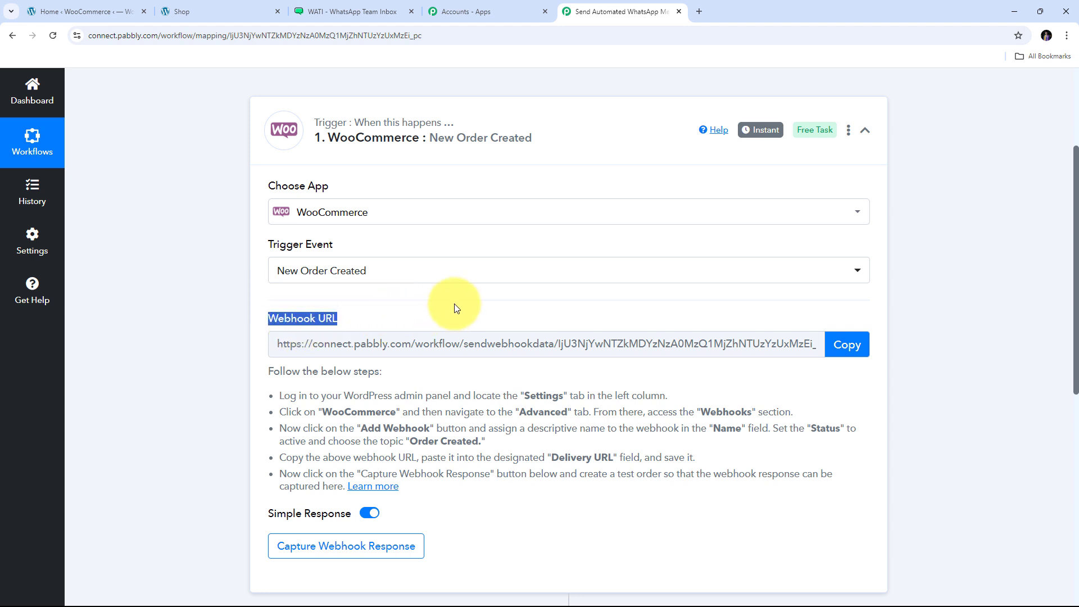
scroll(455, 307, "down", 1)
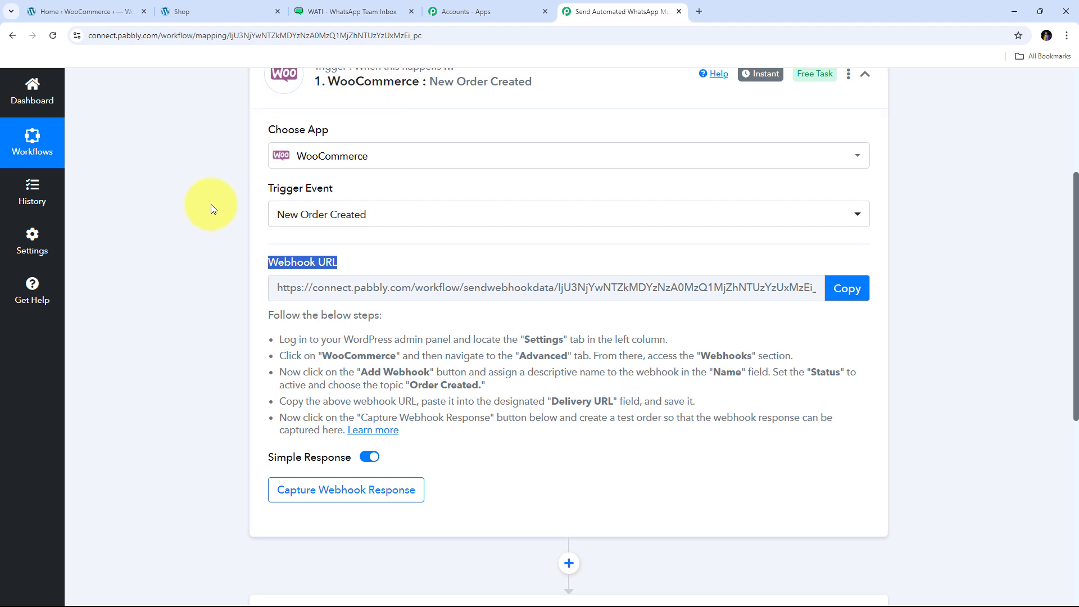
left_click_drag(253, 323, 857, 422)
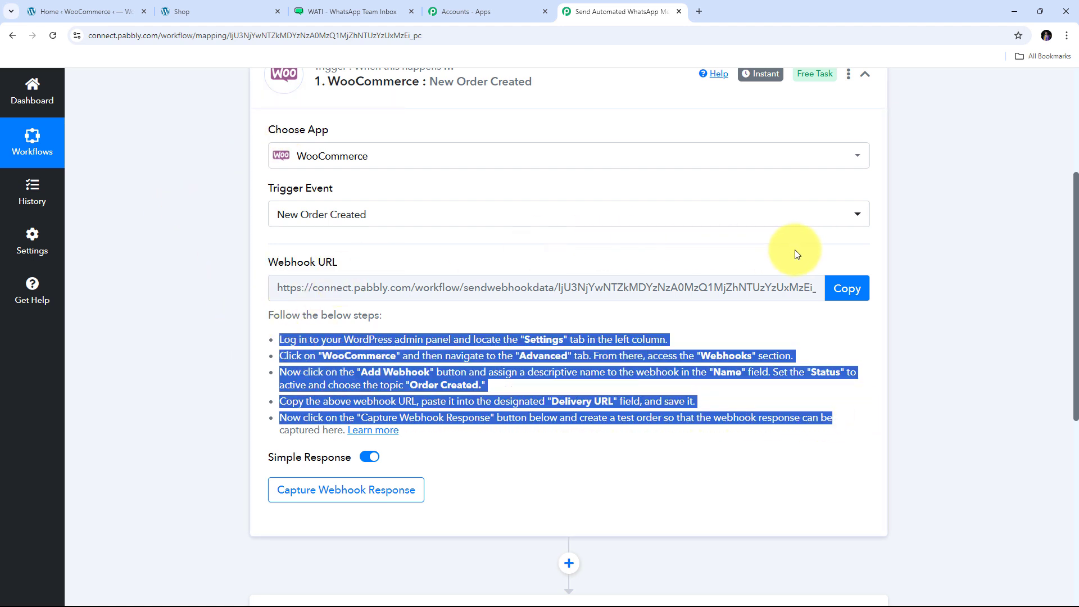
left_click(847, 289)
left_click(847, 289)
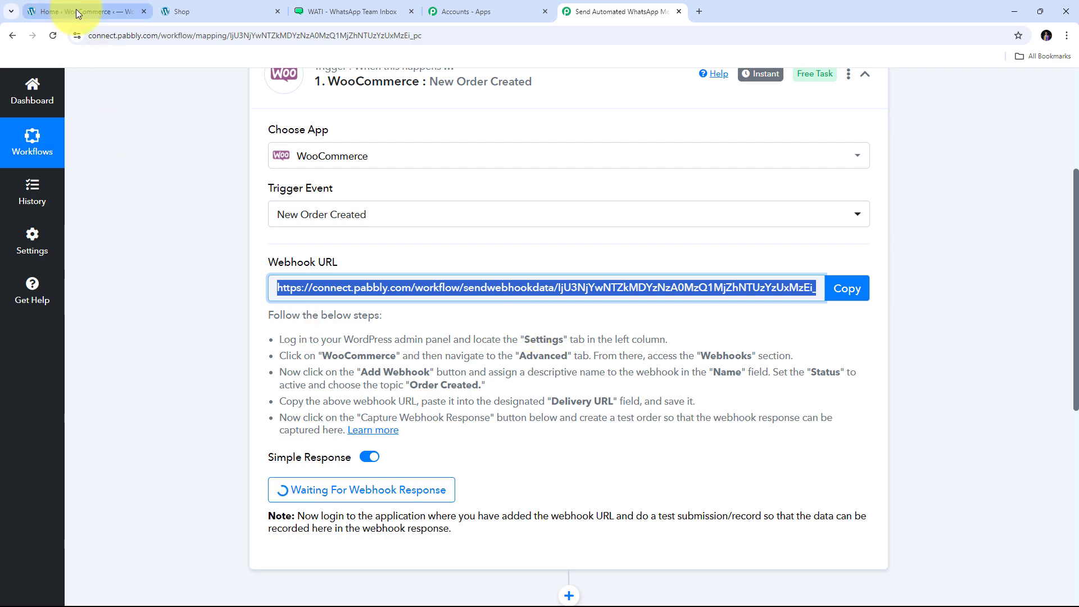
- In the WordPress admin, go to WooCommerce Settings > Advanced > Webhooks
left_click(100, 10)
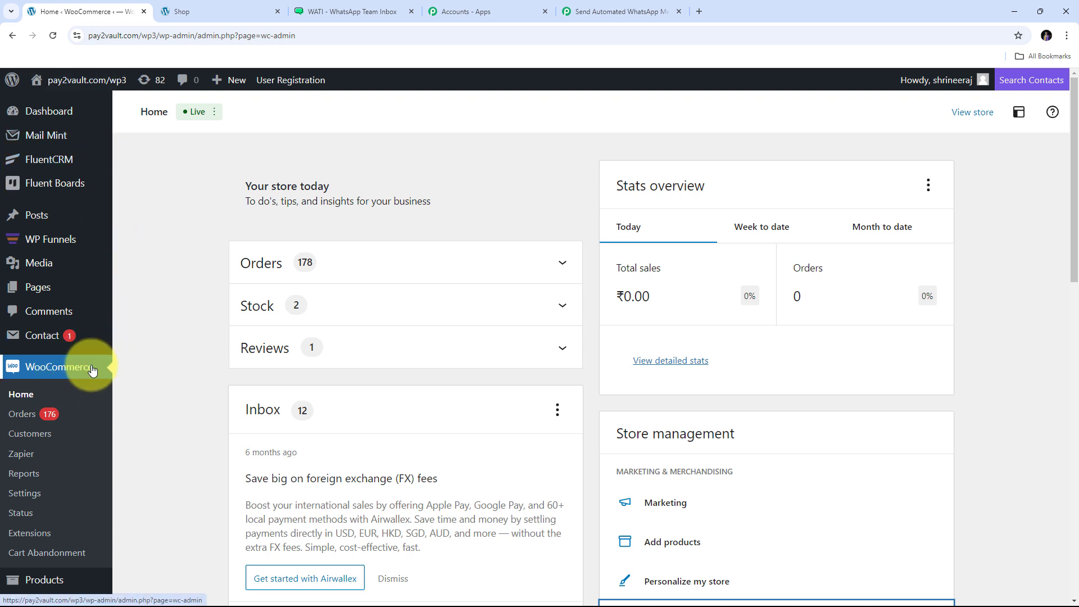
left_click(24, 498)
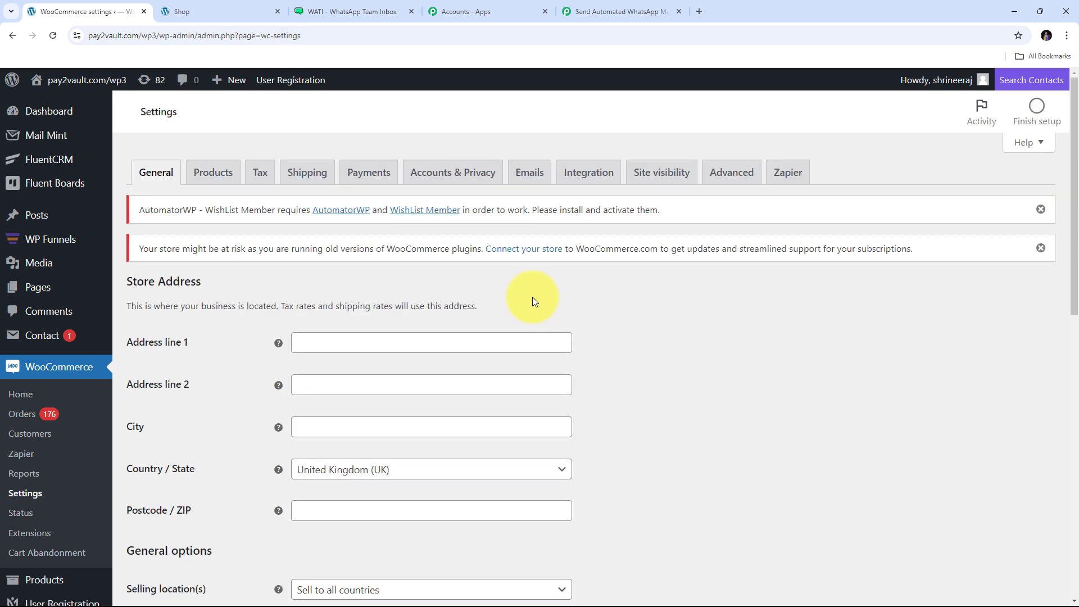
left_click(728, 178)
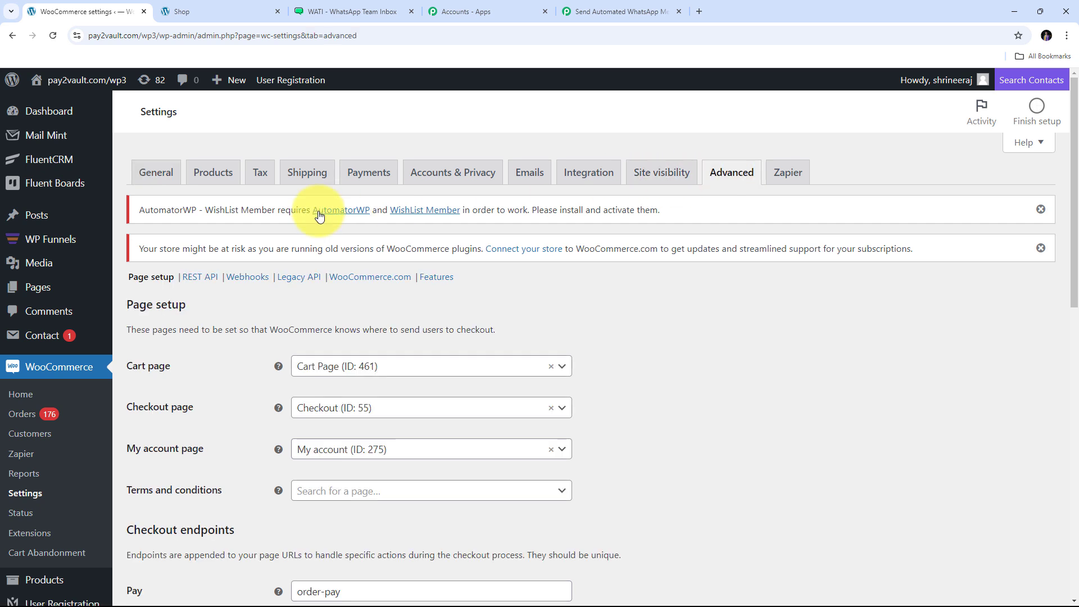
left_click(245, 280)
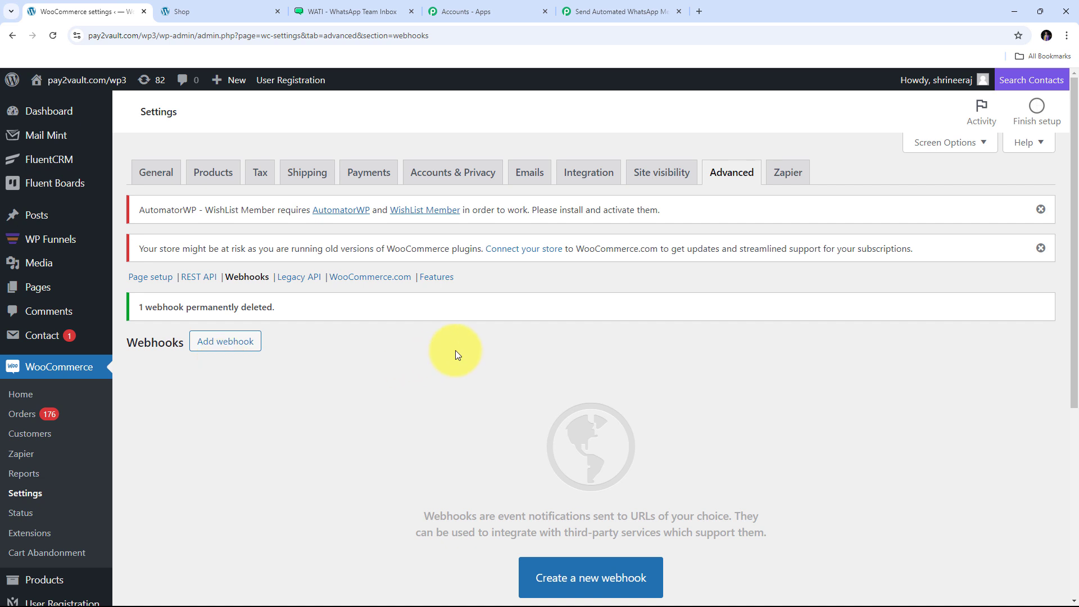
scroll(396, 372, "down", 2)
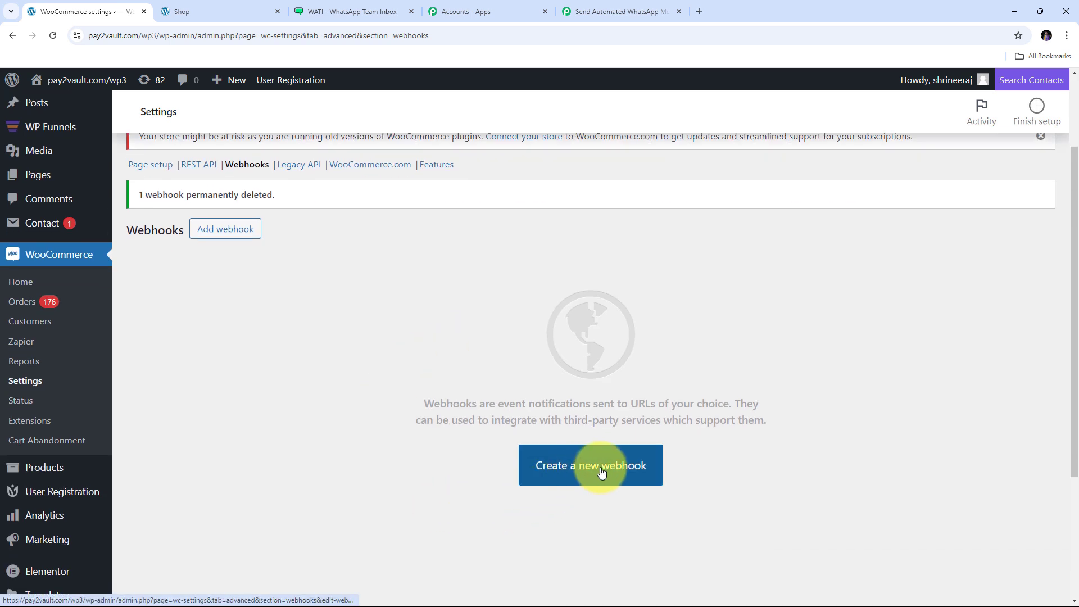
- Start a new webhook named 'WooCommerce Orders' with status Active and topic Order created
left_click(573, 472)
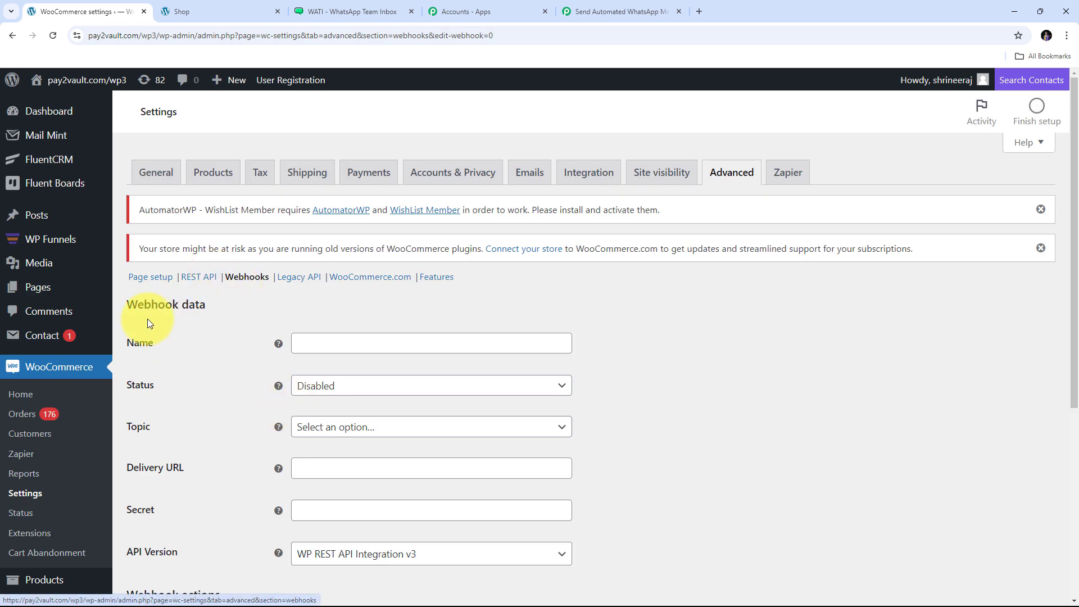
left_click(334, 345)
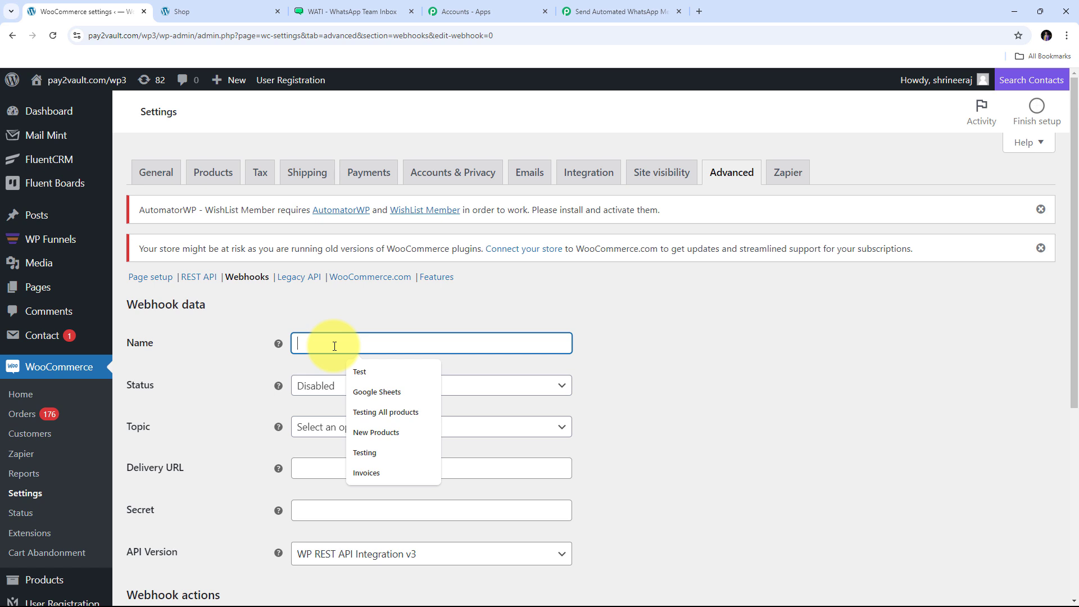
type("Woo")
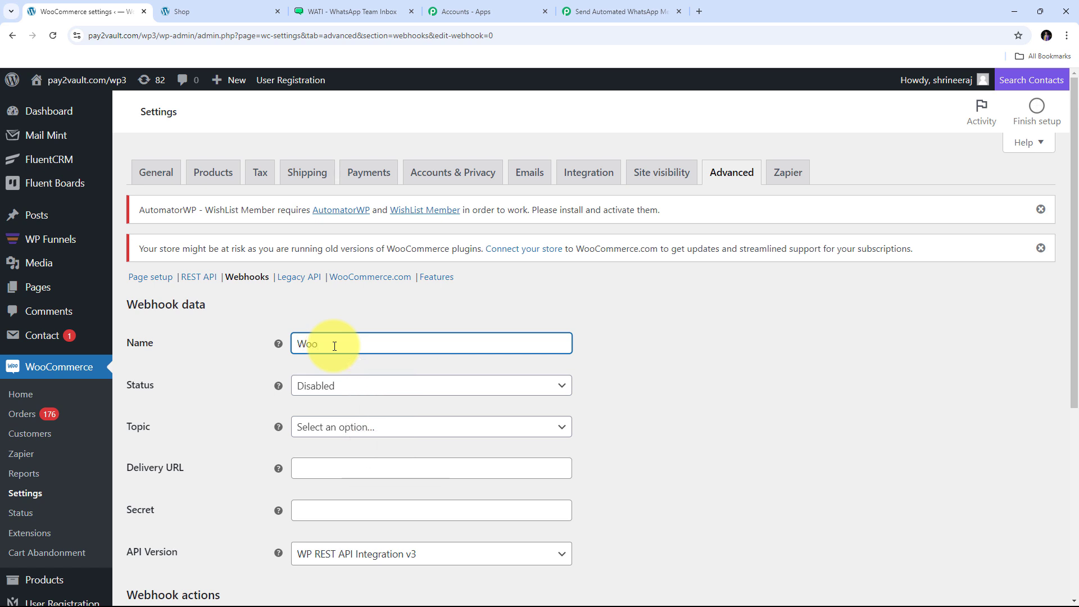
type("Commerce Orders")
scroll(225, 340, "down", 1)
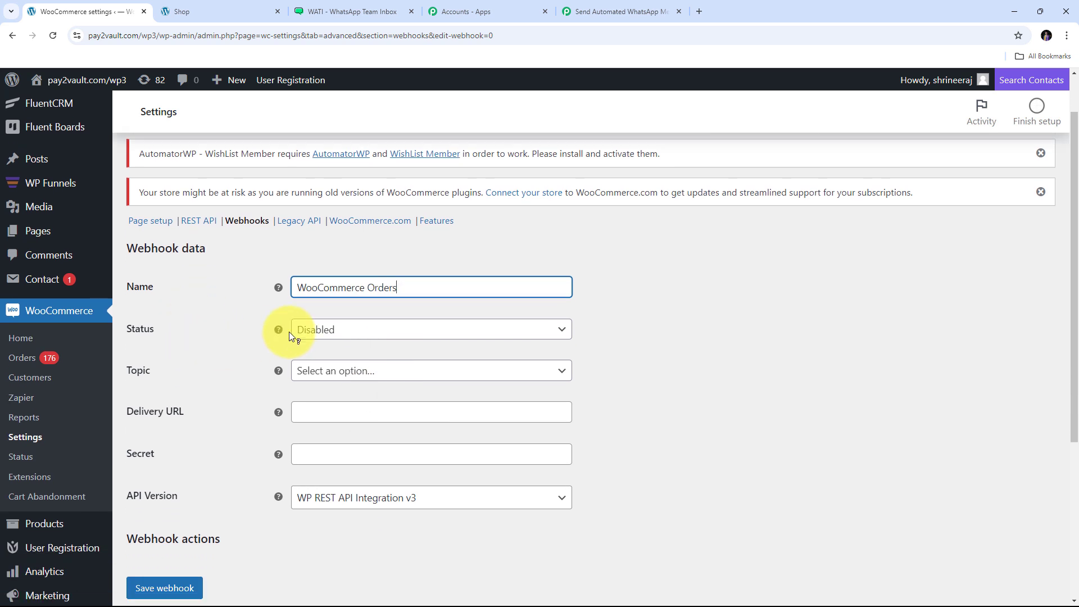
left_click(410, 331)
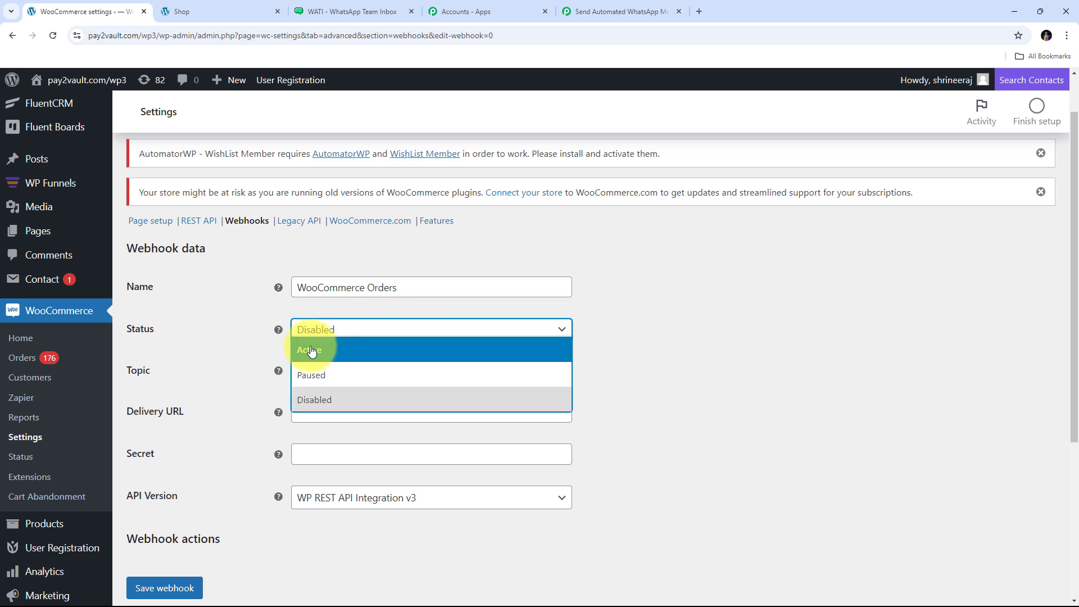
left_click(327, 353)
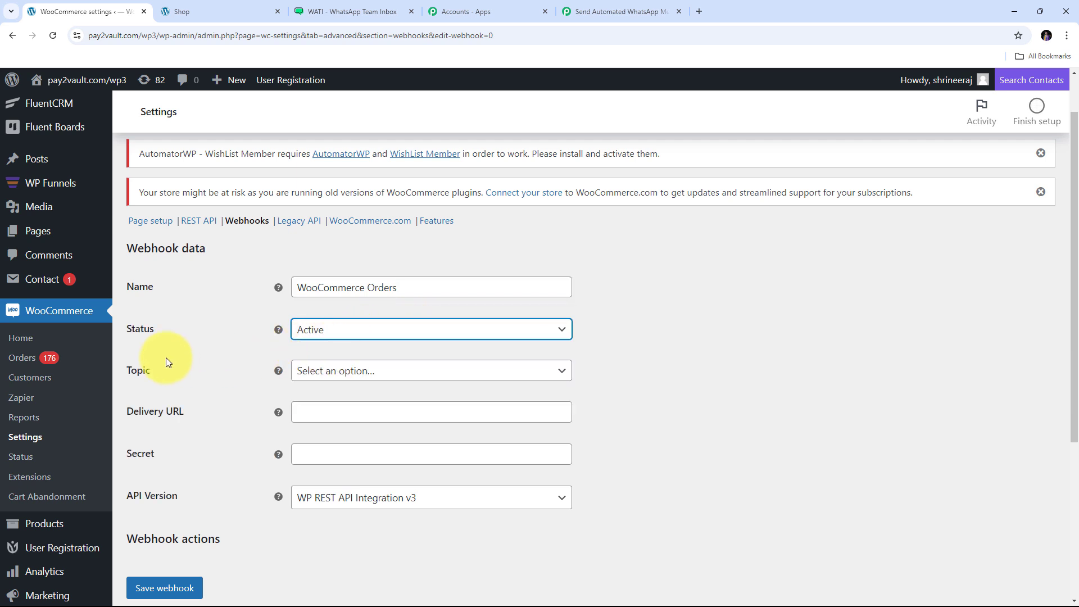
left_click(466, 374)
scroll(375, 446, "down", 2)
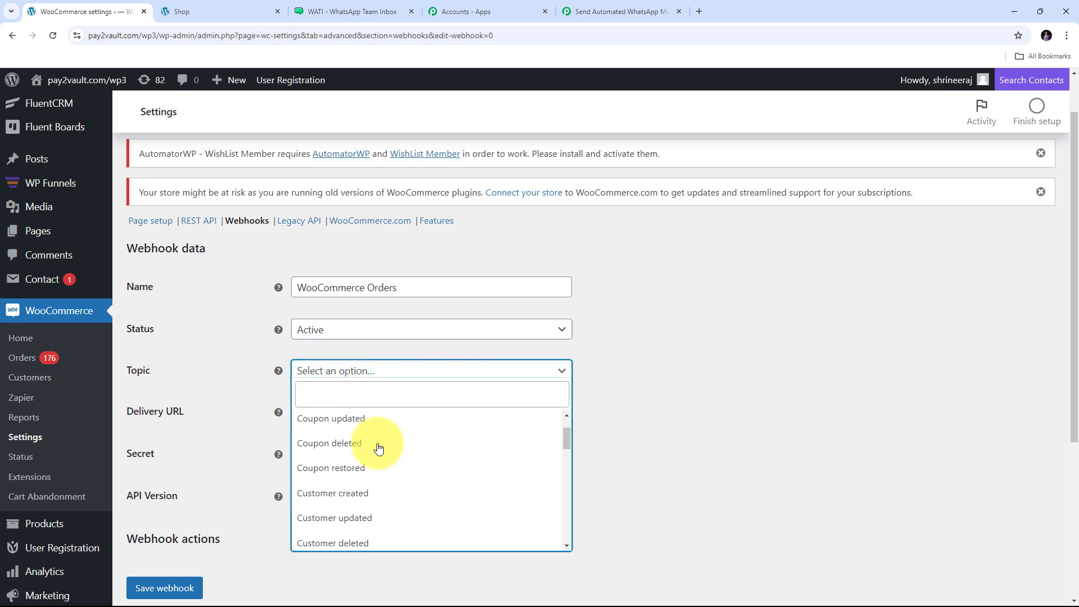
scroll(379, 448, "down", 1)
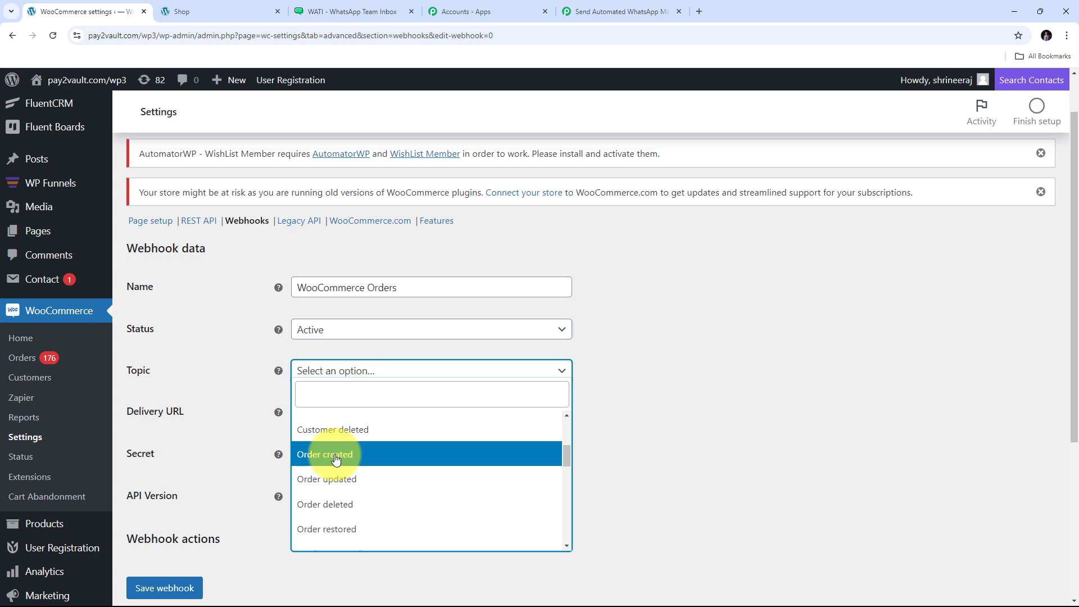
left_click(336, 459)
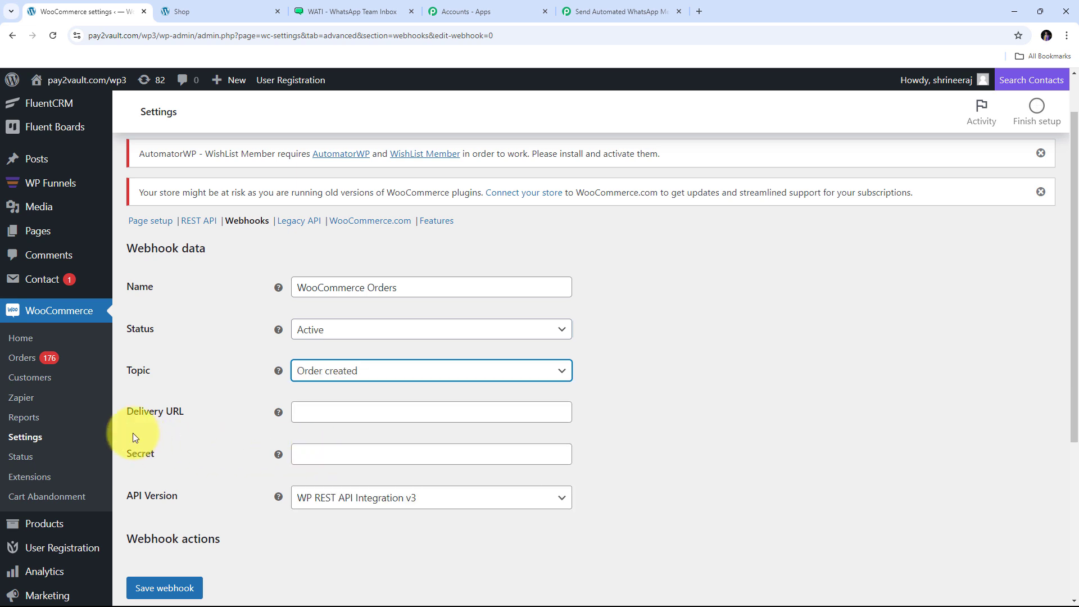
- Paste the Pabbly webhook URL as the Delivery URL and save the webhook
left_click(321, 416)
left_click(237, 410)
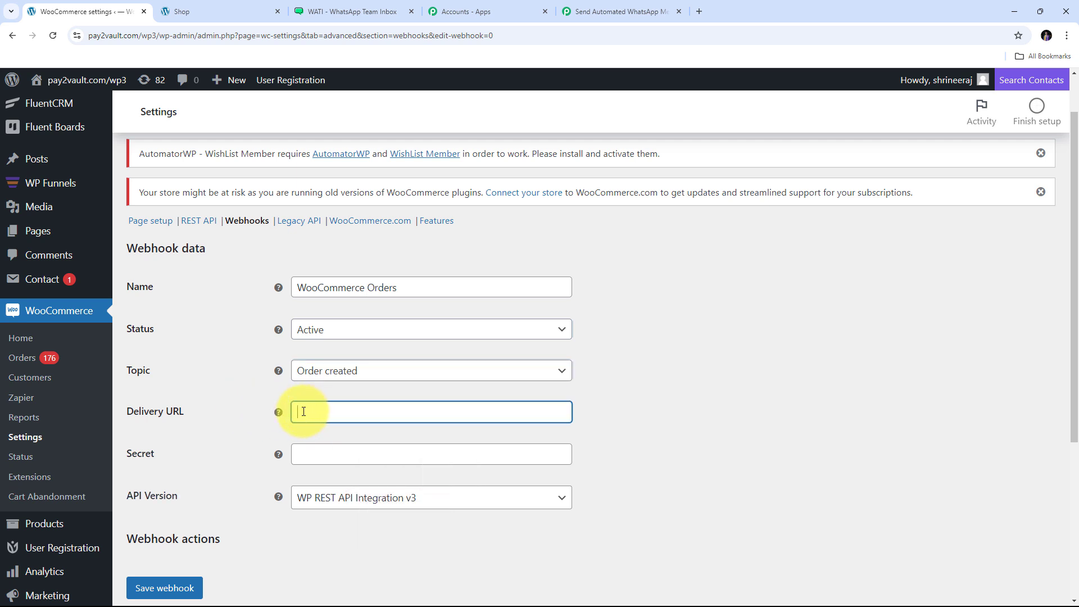
right_click(307, 412)
left_click(337, 287)
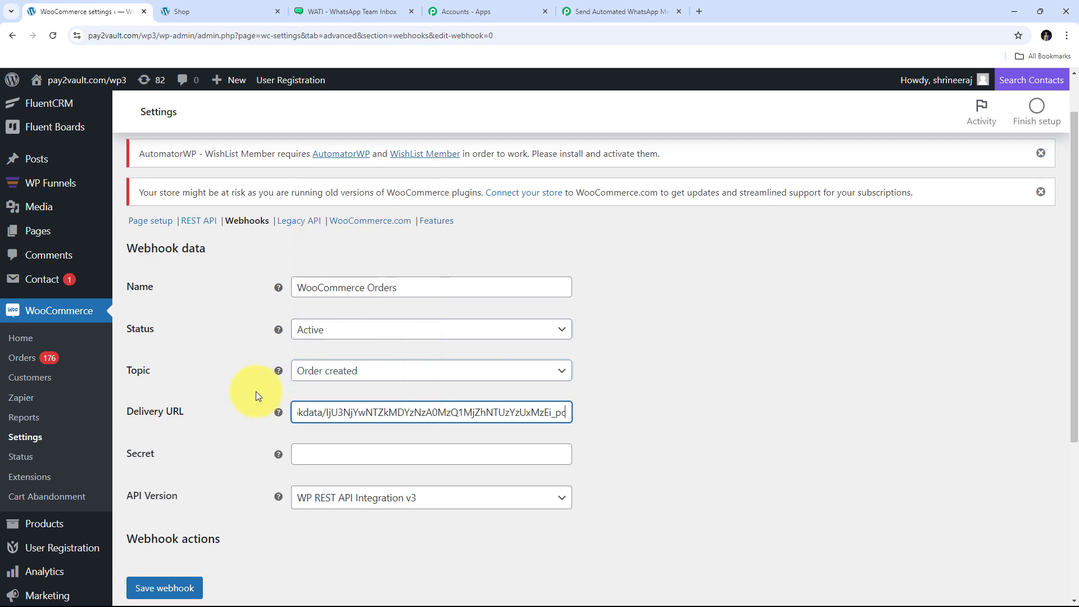
scroll(257, 372, "down", 3)
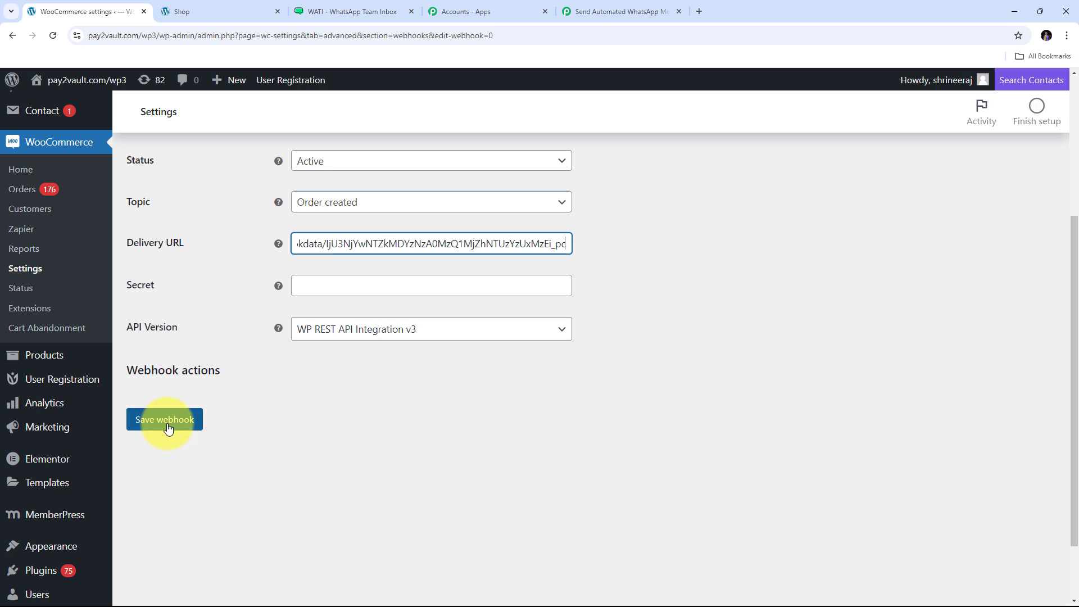
left_click(164, 420)
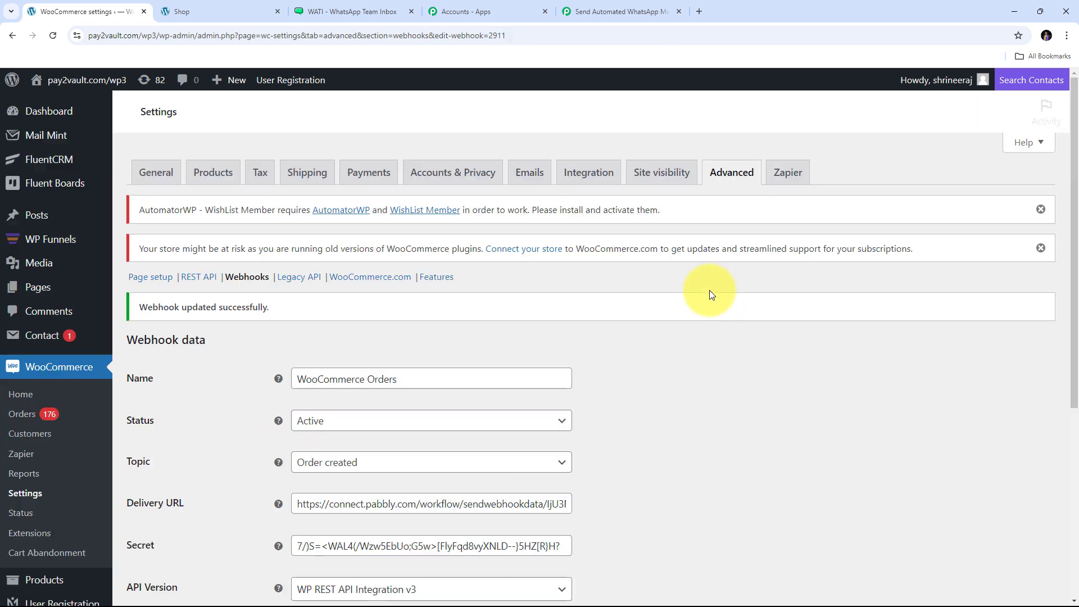
scroll(712, 308, "down", 4)
scroll(713, 308, "up", 4)
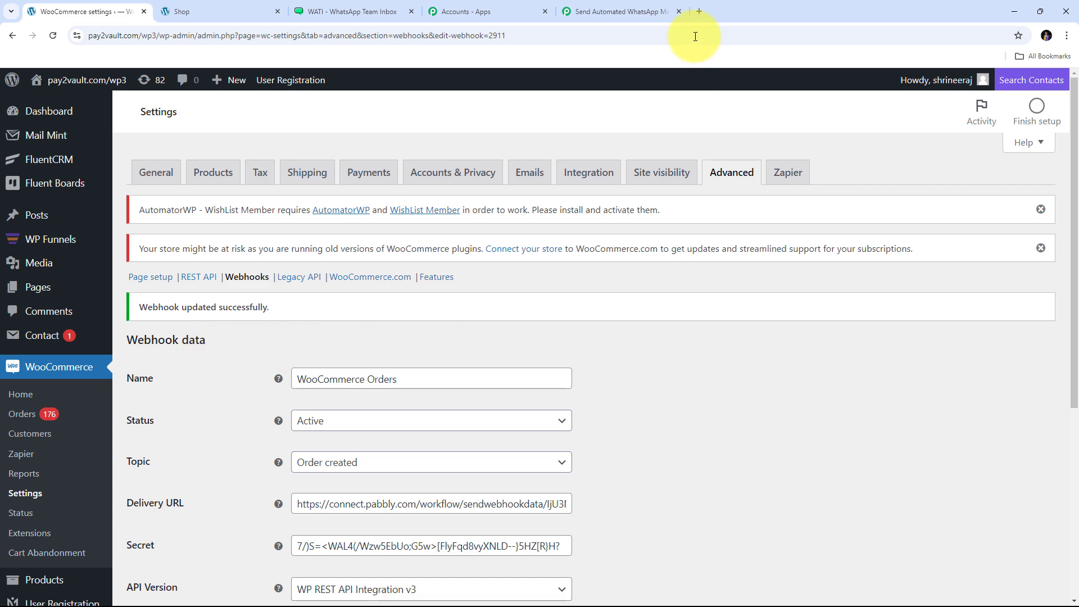
- Back in the Pabbly workflow, choose Re-Capture Webhook Response and confirm with Yes
left_click(613, 12)
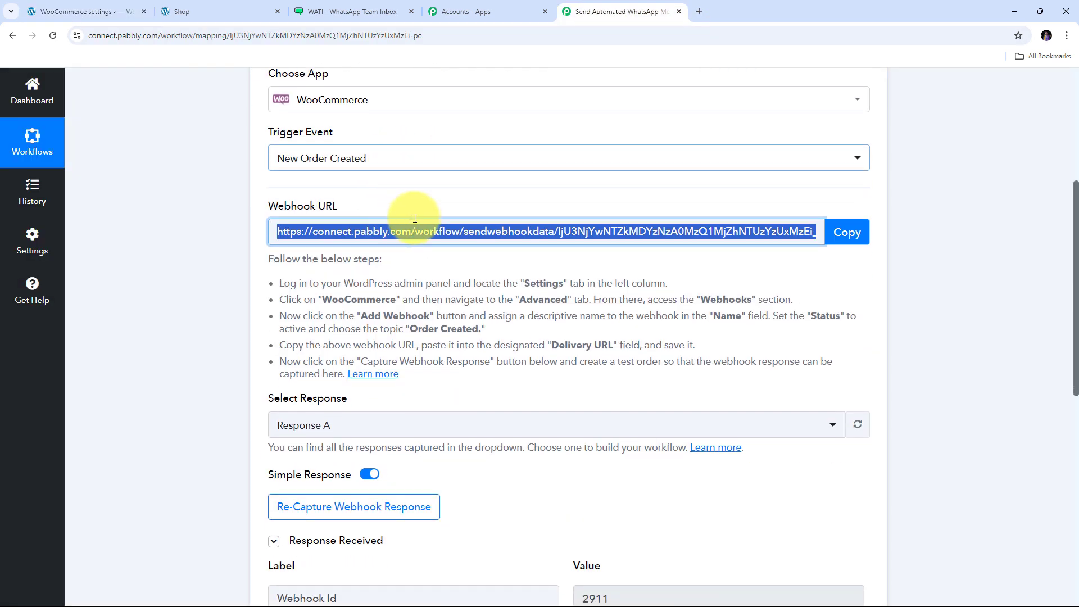
scroll(388, 225, "down", 5)
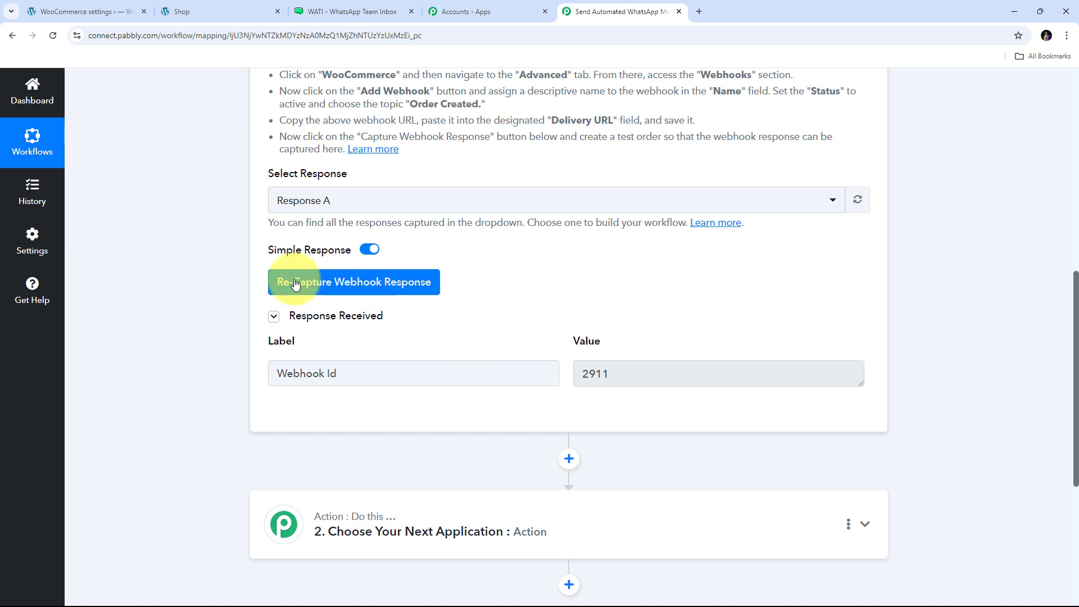
left_click(353, 283)
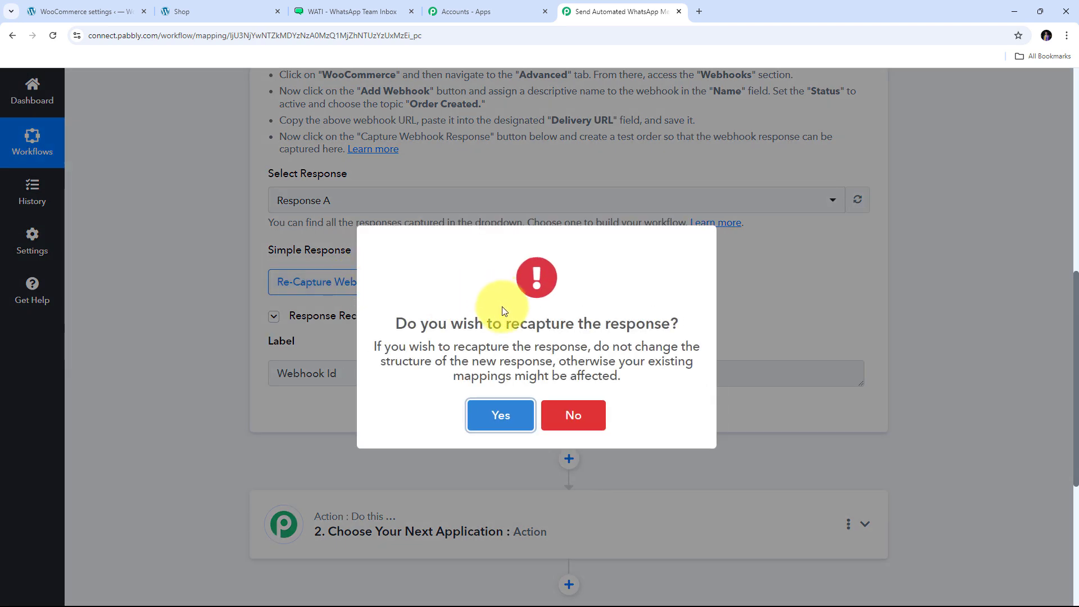
left_click(495, 412)
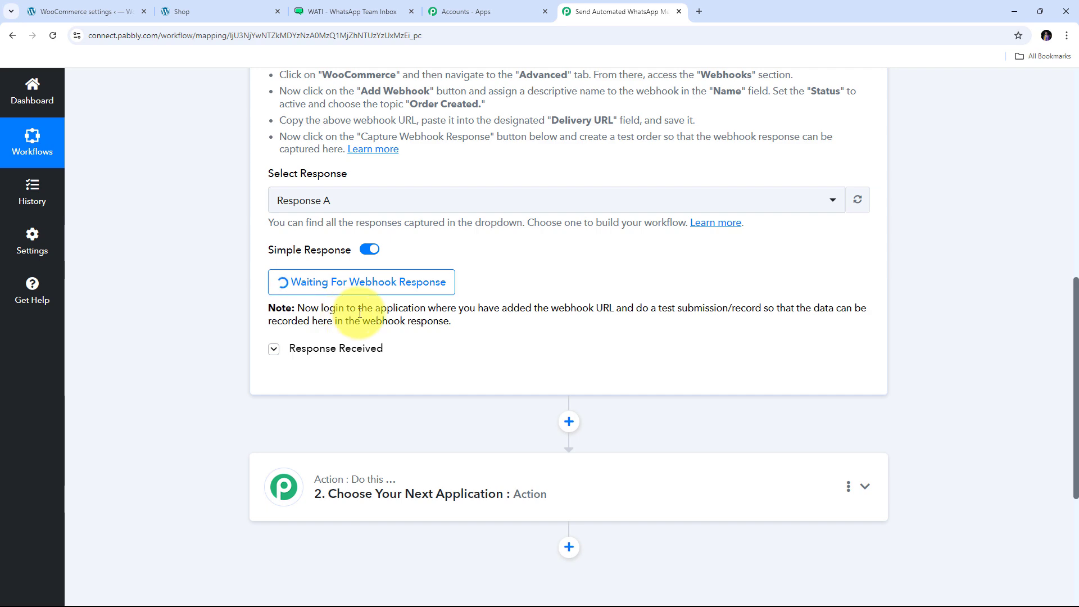
- Add the Blue Round Neck Tshirt to the cart and check the ₹2,100.00 cart total
left_click(214, 11)
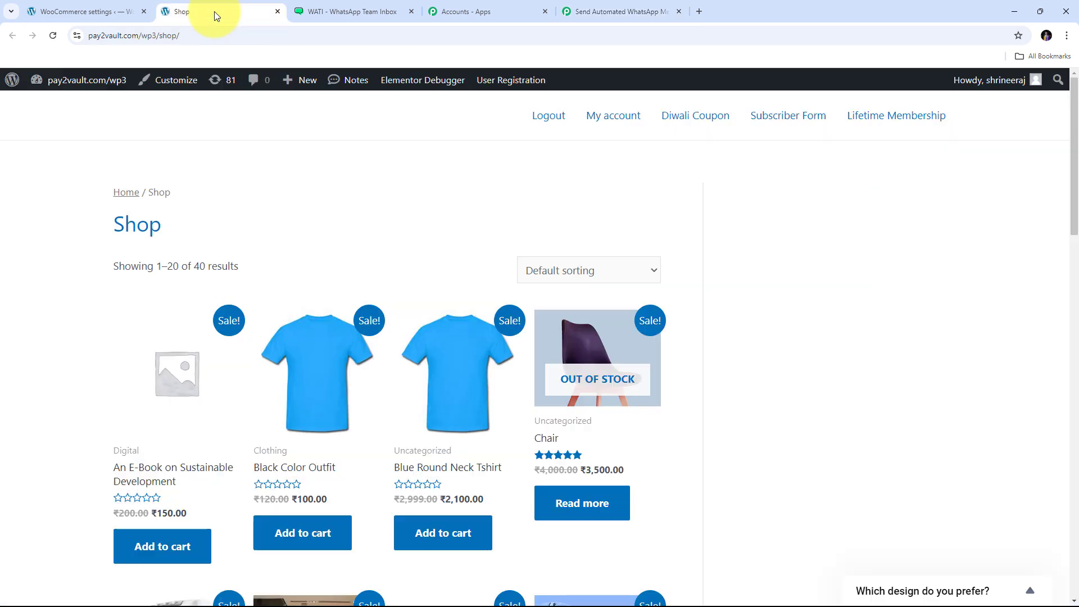
scroll(795, 234, "down", 10)
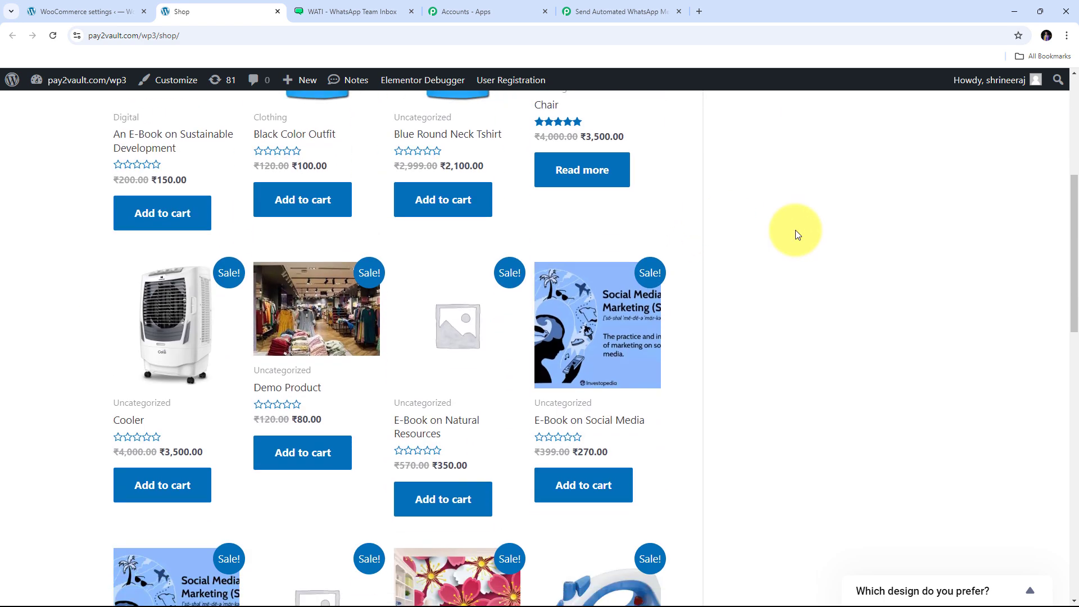
scroll(795, 234, "down", 2)
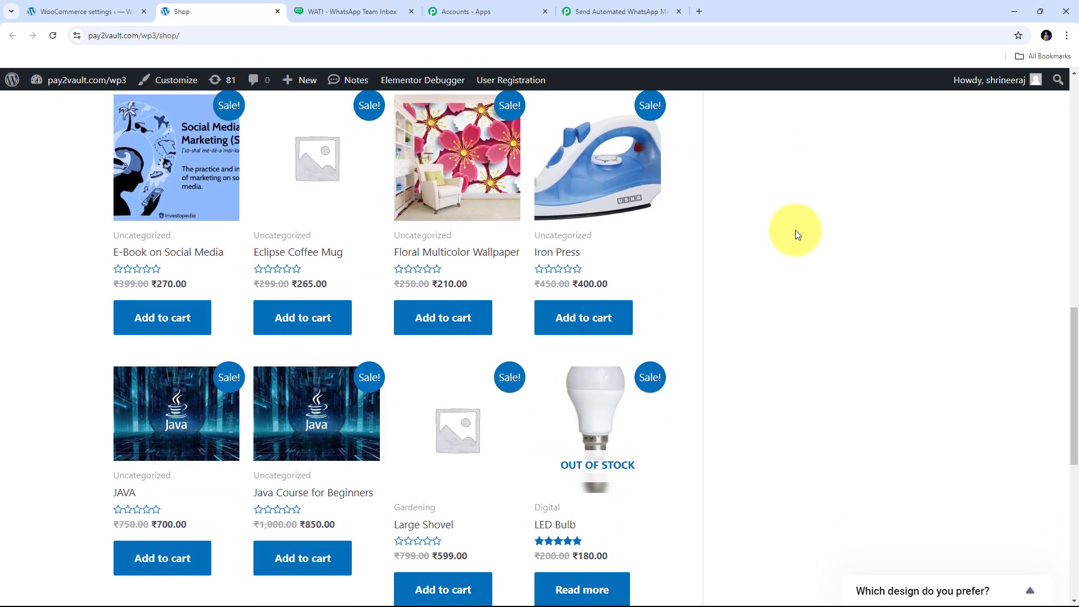
scroll(795, 234, "up", 10)
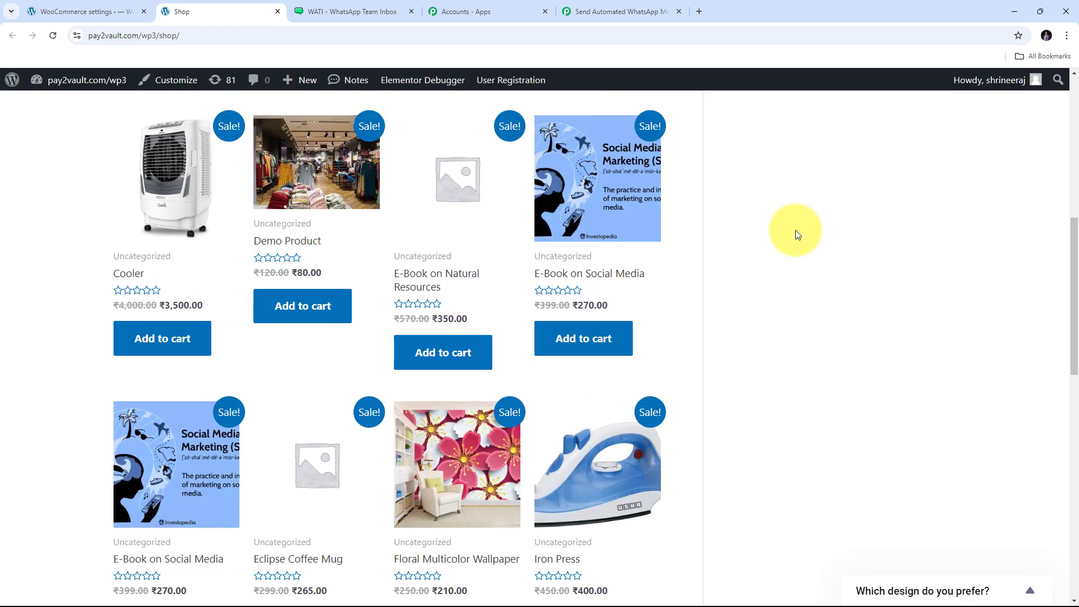
scroll(794, 233, "up", 1)
scroll(794, 234, "down", 2)
scroll(794, 234, "up", 2)
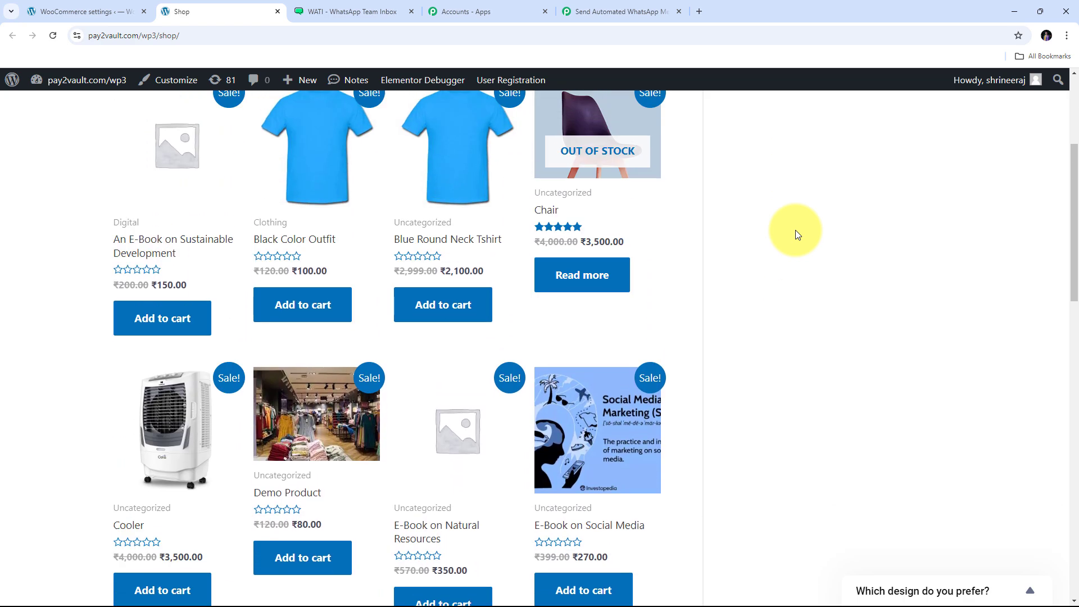
scroll(795, 230, "down", 3)
middle_click(795, 230)
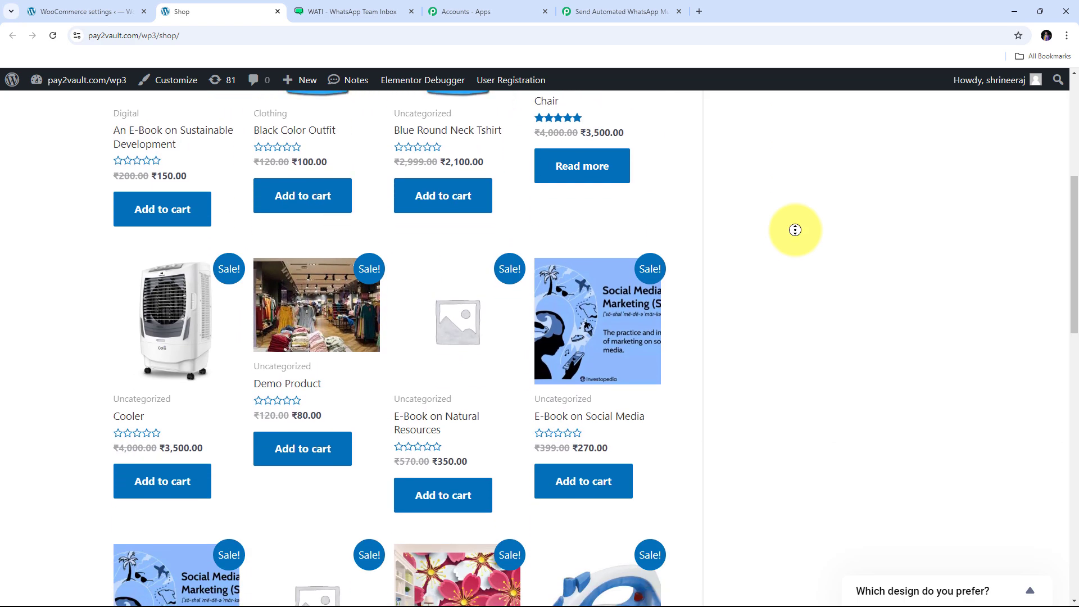
scroll(721, 333, "down", 15)
scroll(724, 330, "up", 4)
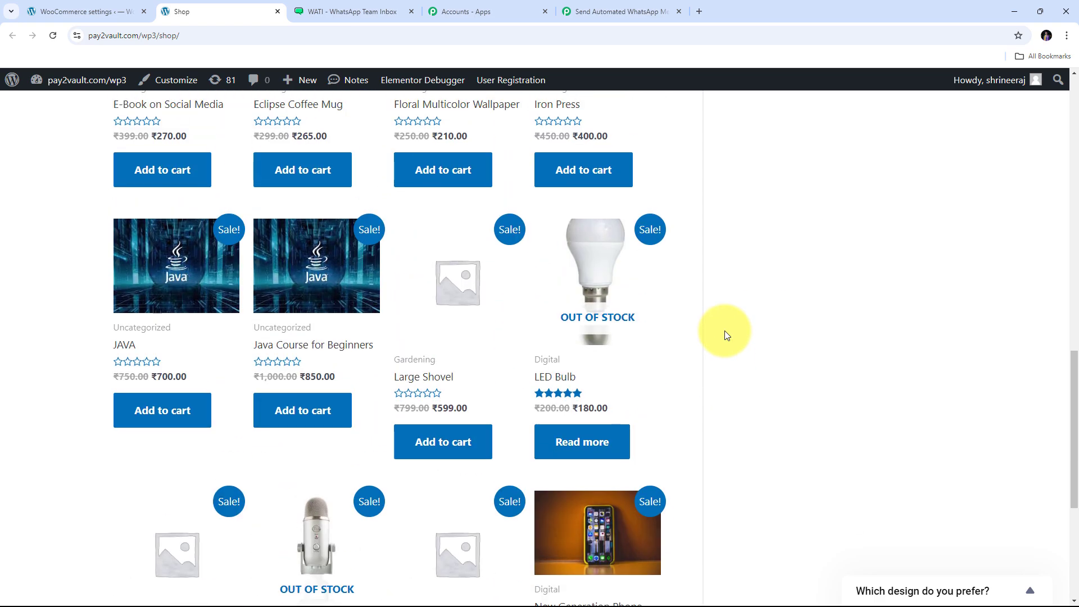
scroll(723, 331, "up", 10)
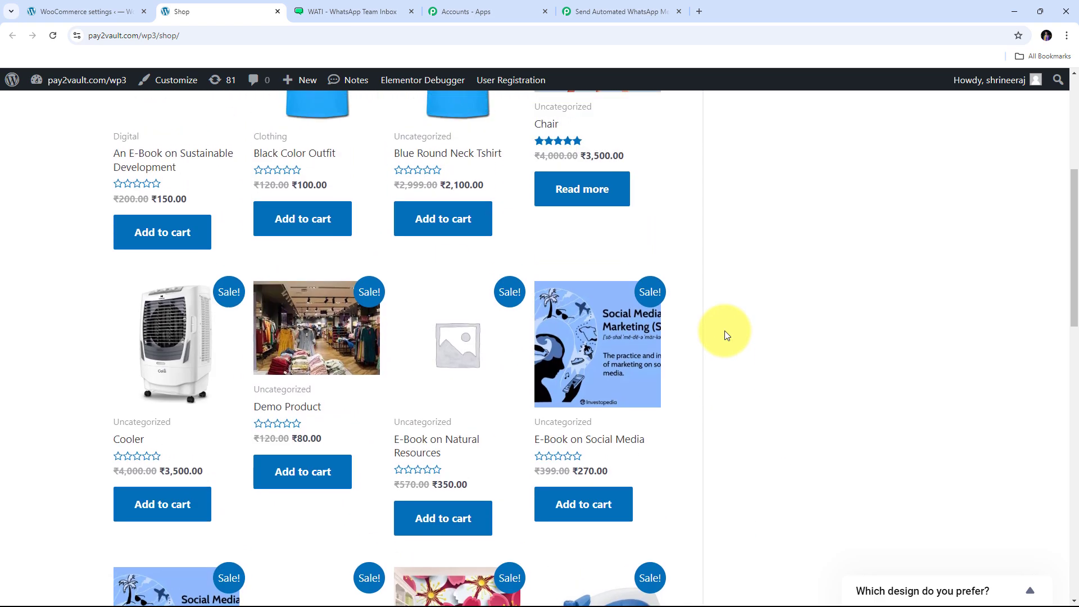
scroll(724, 330, "up", 4)
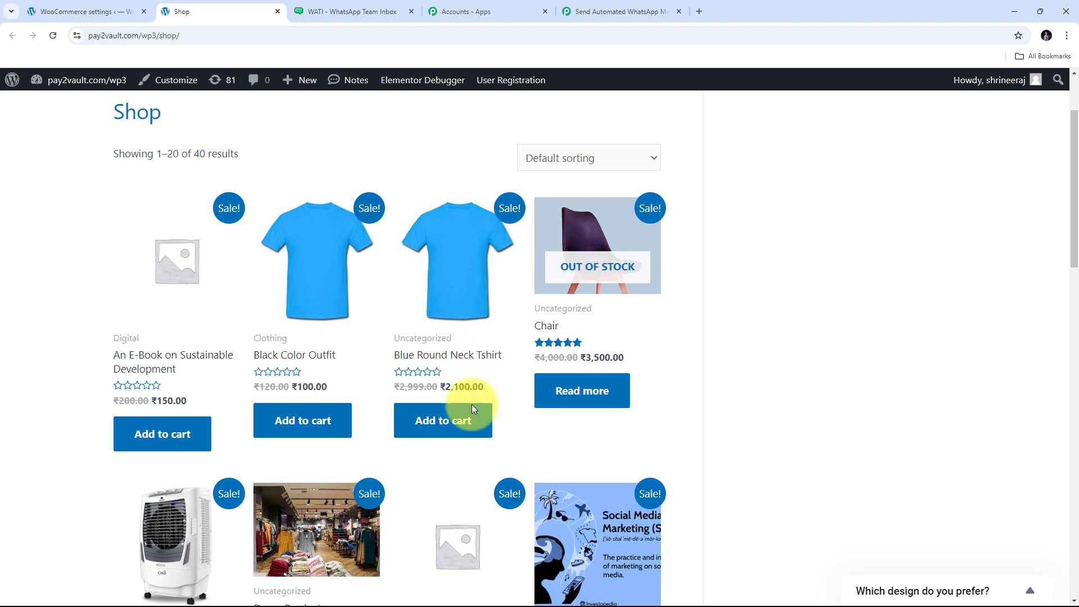
left_click(442, 427)
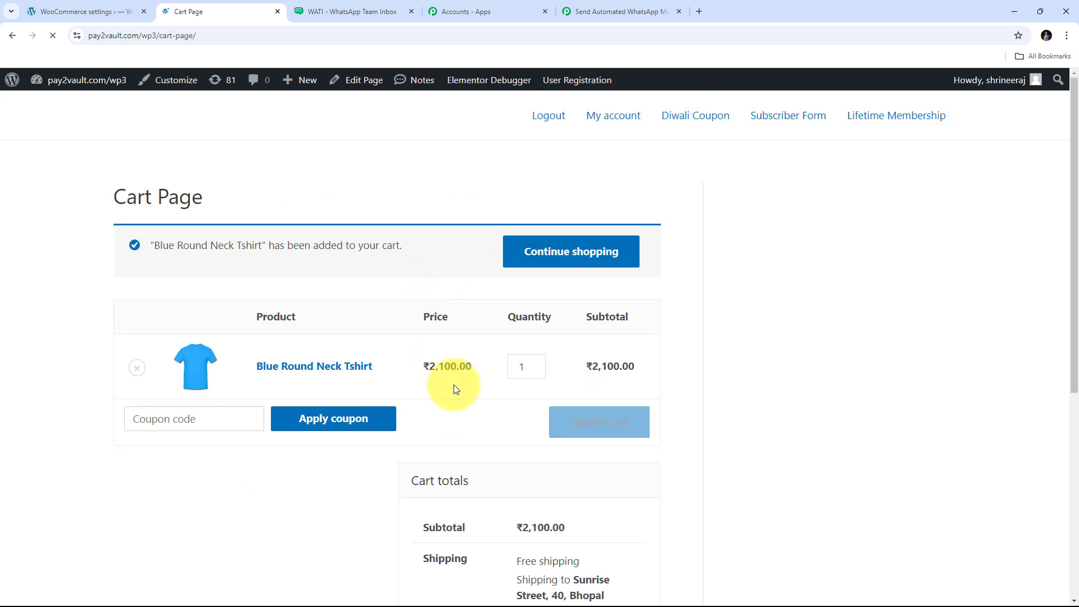
scroll(513, 369, "down", 5)
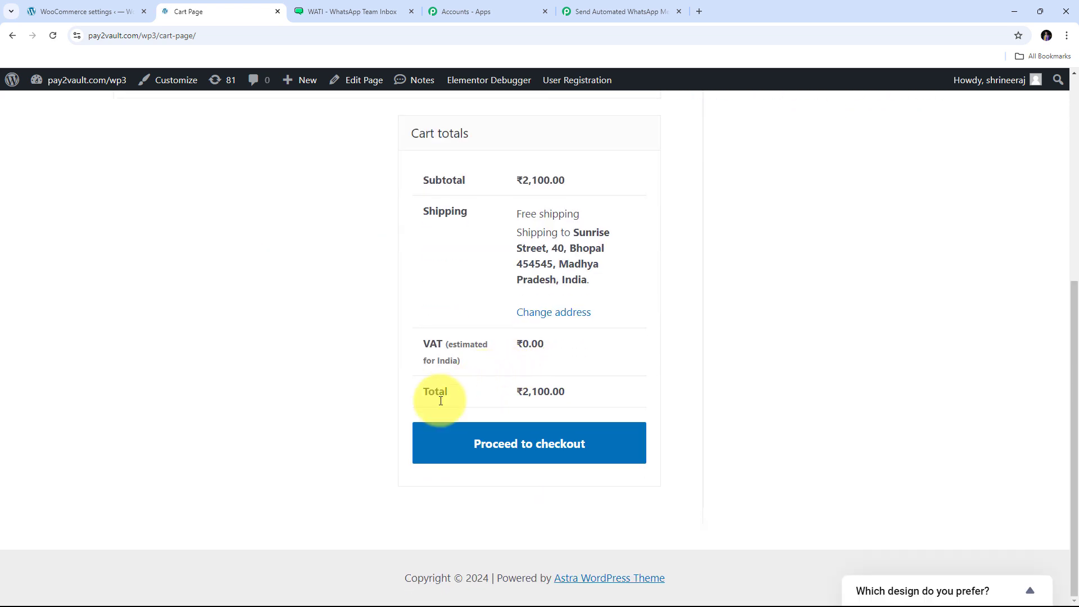
- Go to checkout and enter the billing first name, last name and company 'Demo Company'
left_click(520, 453)
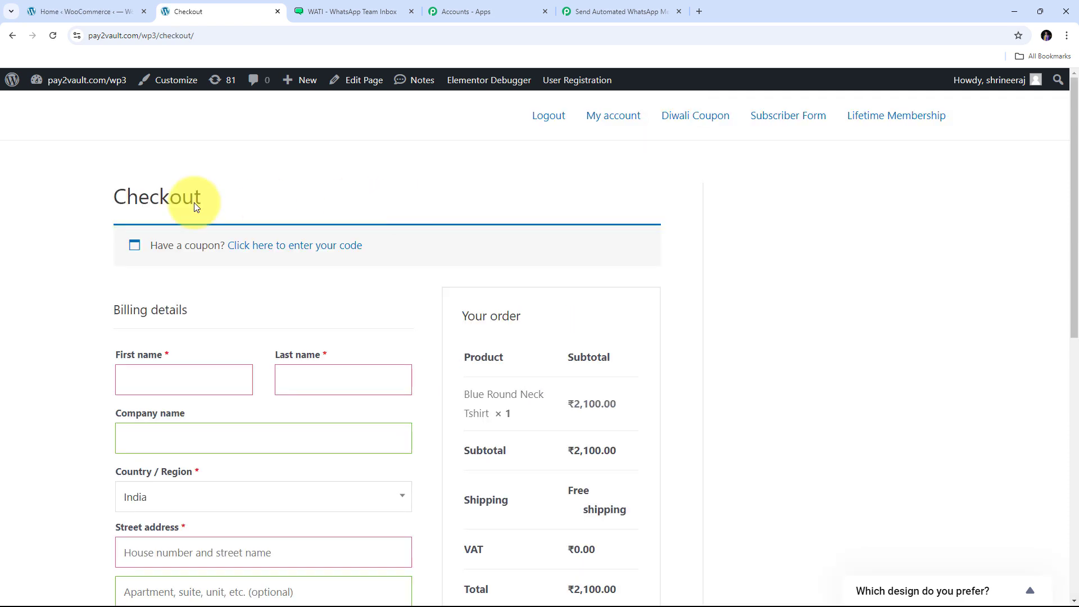
scroll(358, 218, "down", 10)
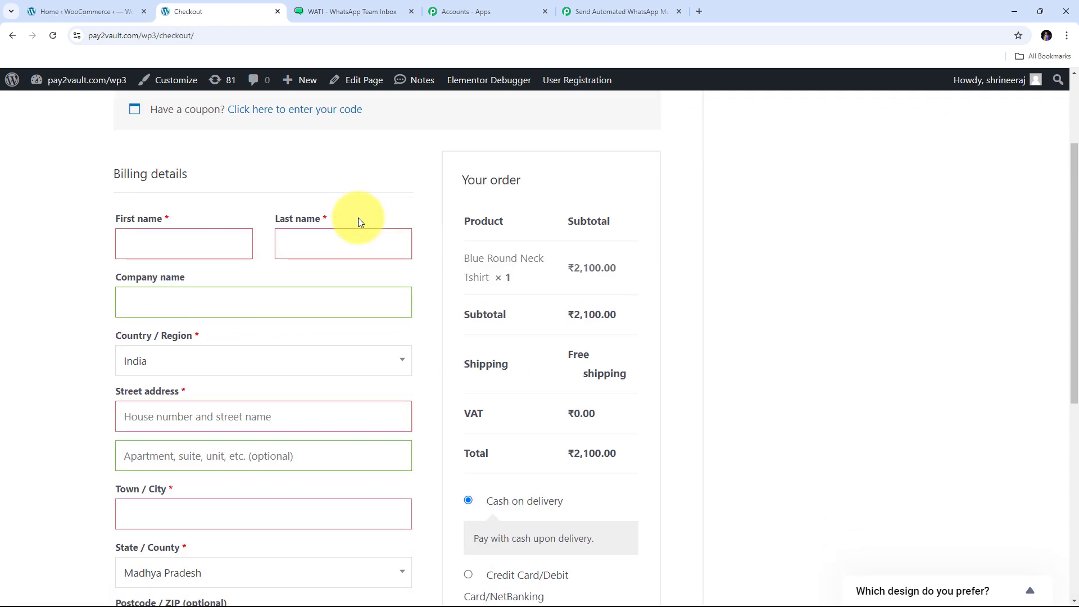
scroll(358, 218, "up", 7)
scroll(358, 223, "up", 1)
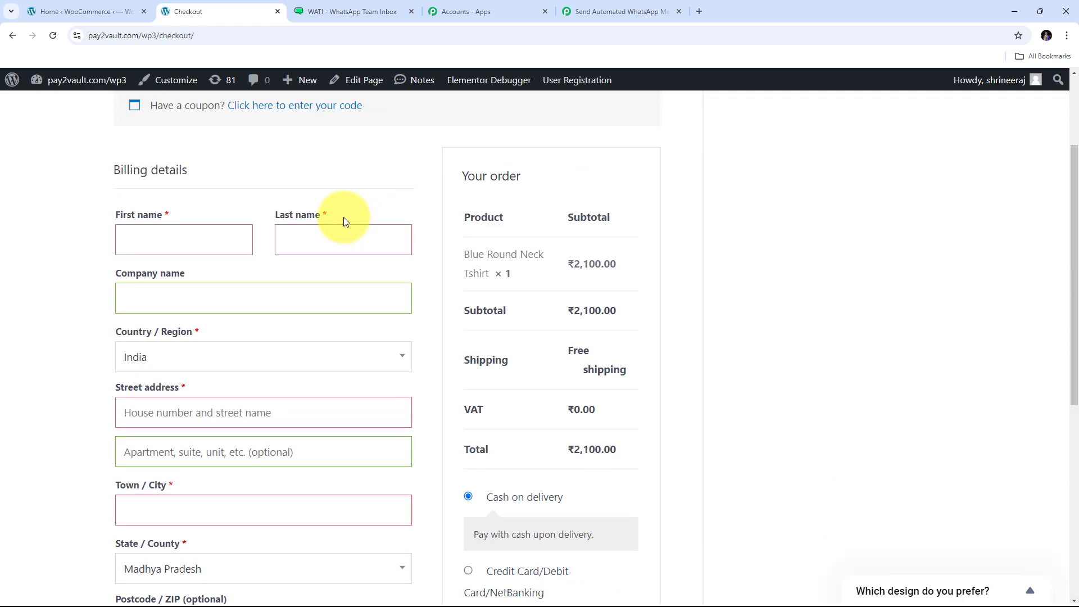
left_click(174, 244)
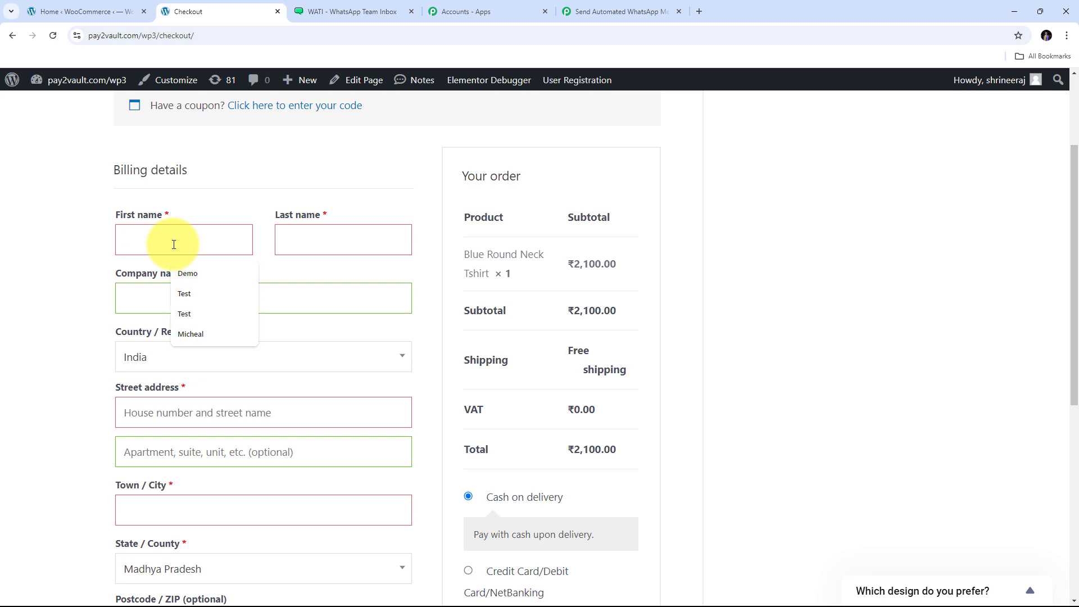
type("De")
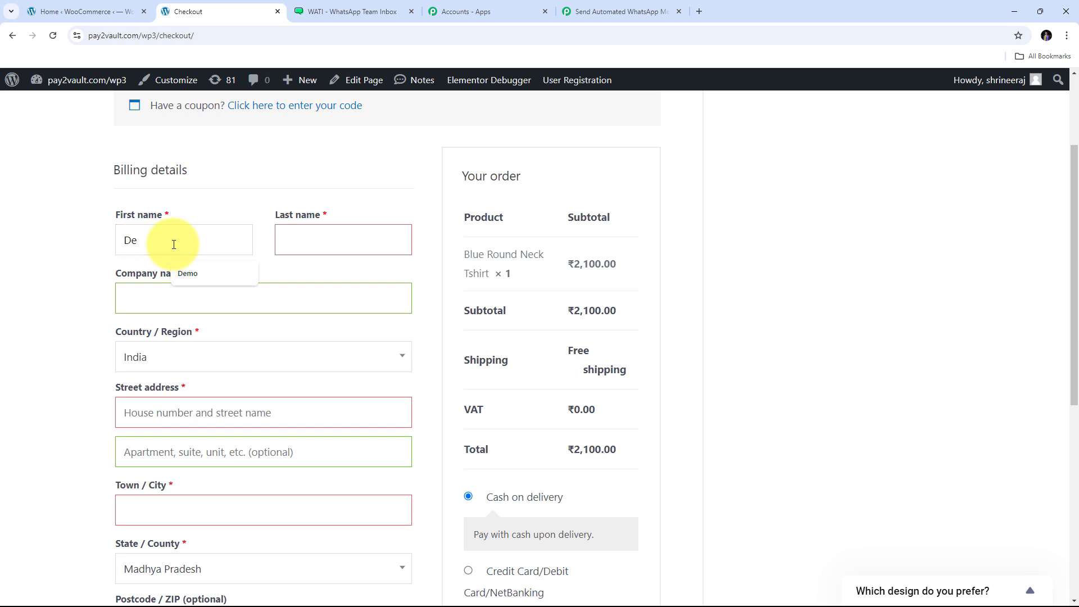
type("mo")
key("Tab")
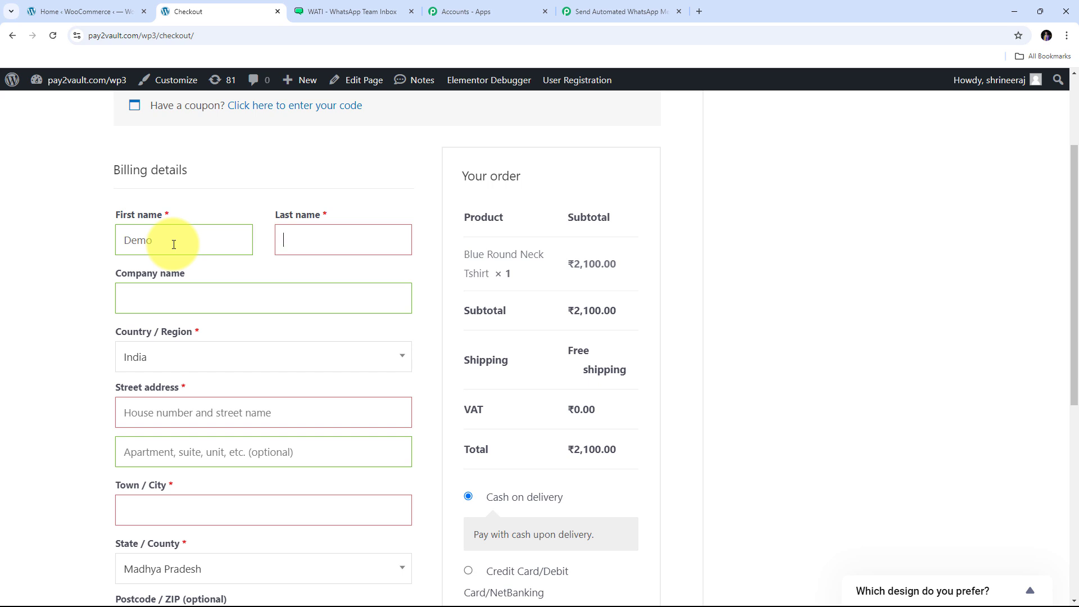
type("User")
key("Tab")
type("De")
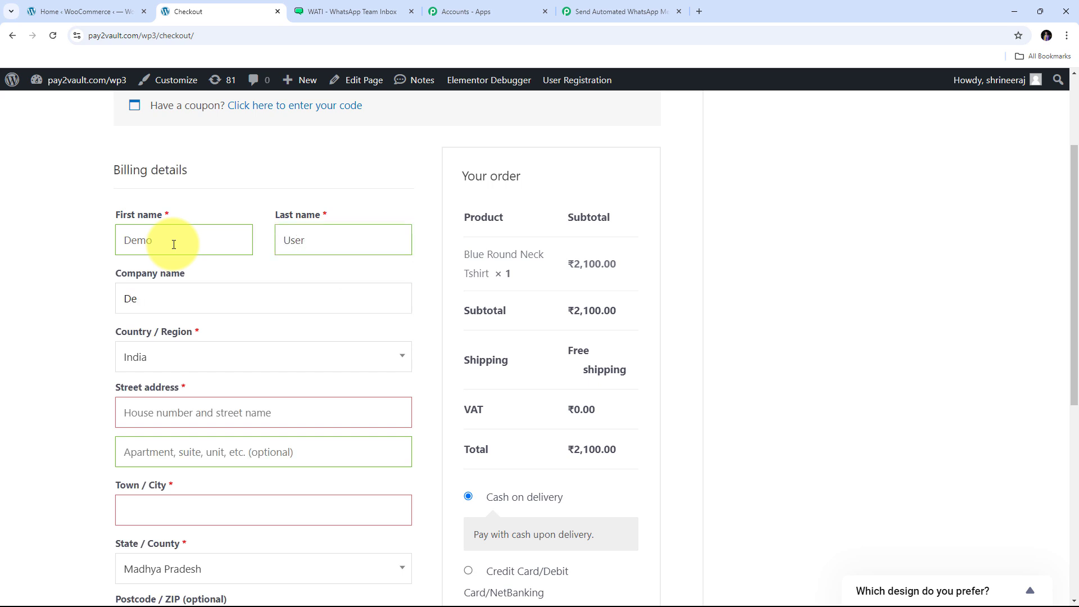
type("mo Company")
- Keep India as the billing country and enter the street address, apartment and town/city
scroll(133, 296, "down", 1)
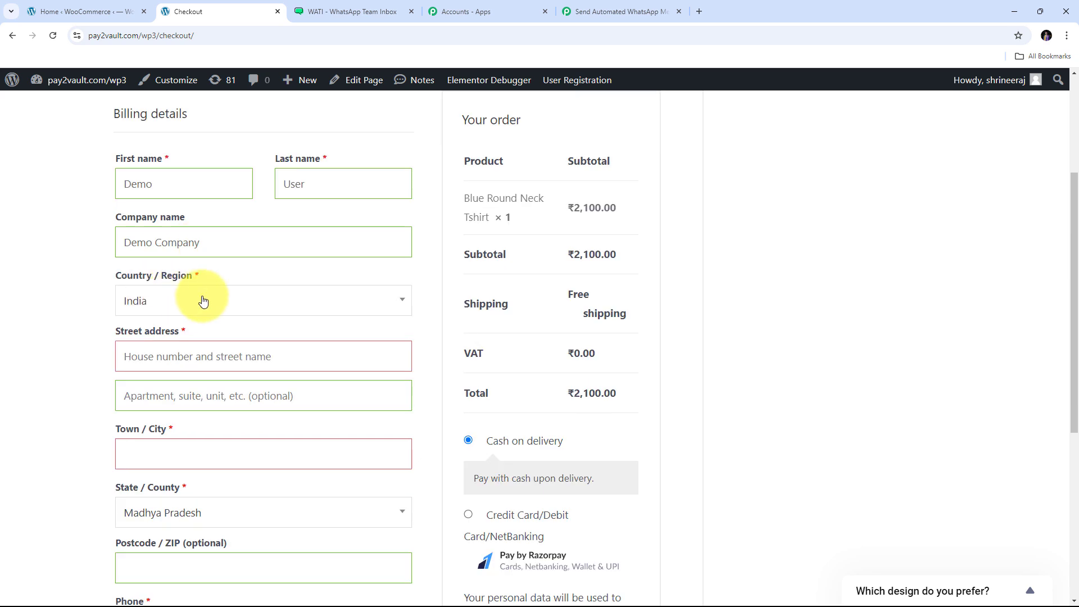
left_click(218, 312)
left_click(149, 382)
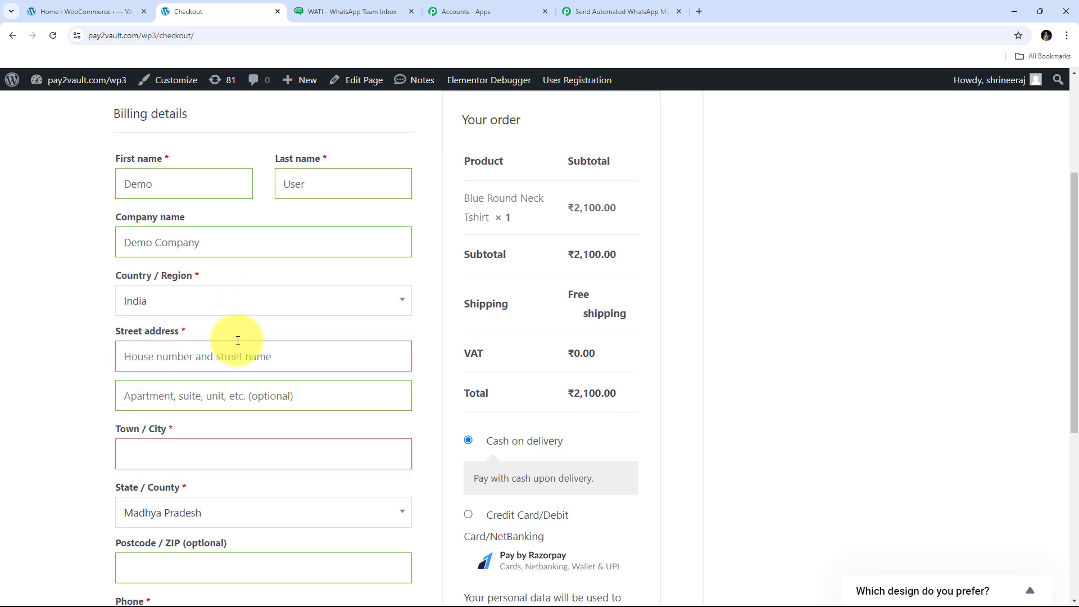
scroll(161, 287, "down", 1)
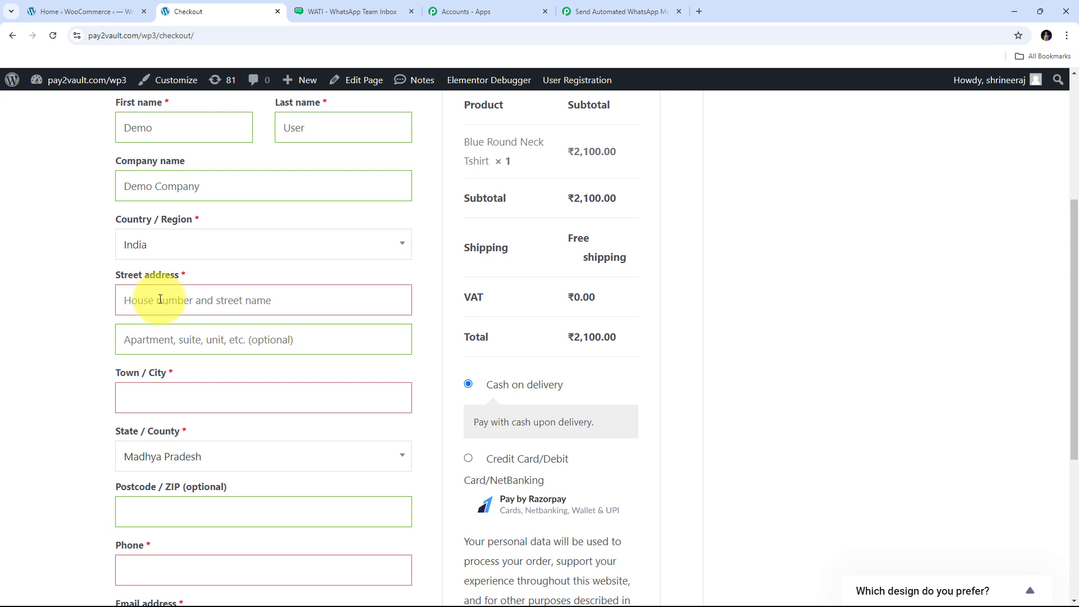
left_click(160, 299)
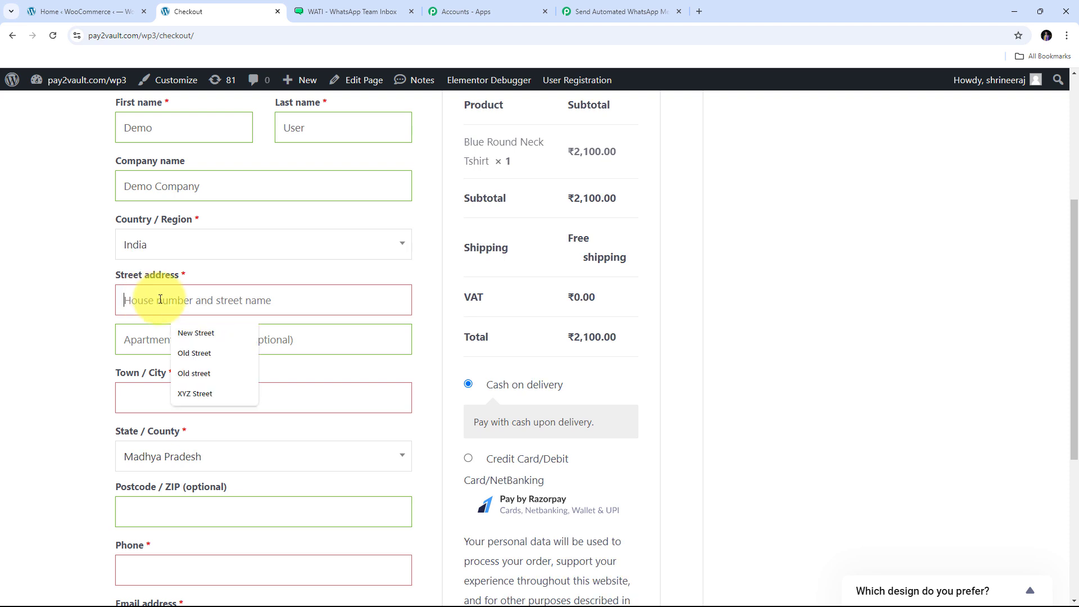
type("Ne")
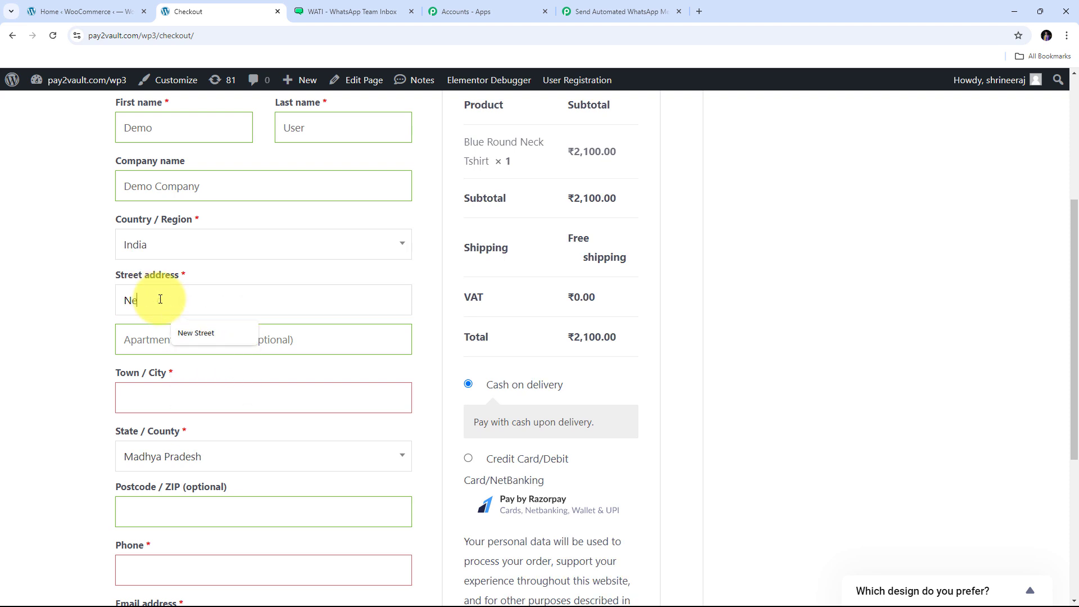
type("w Street")
key("Tab")
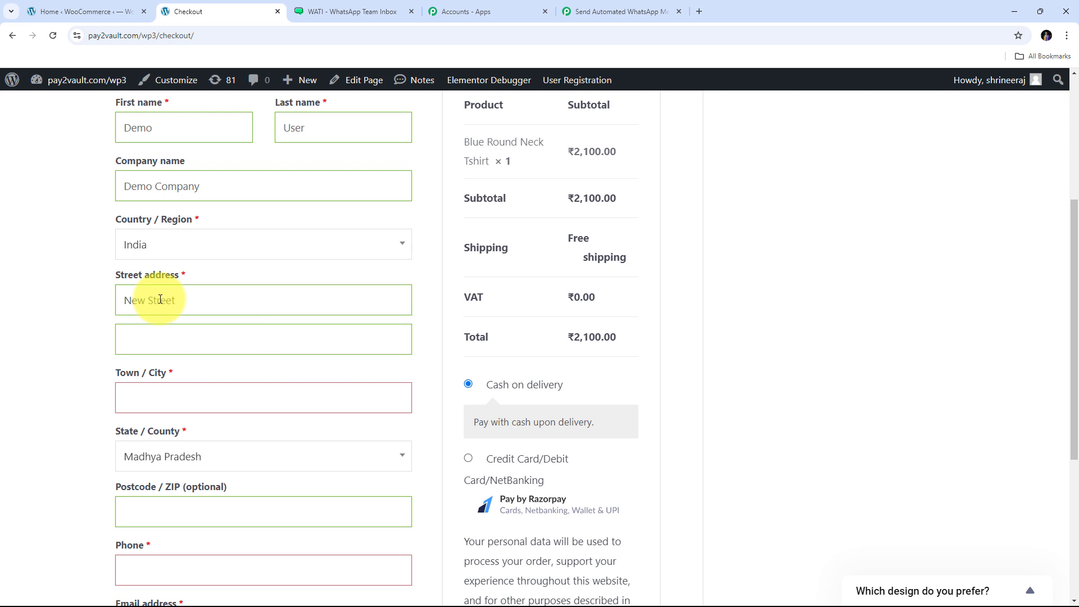
type("A-23")
left_click(158, 399)
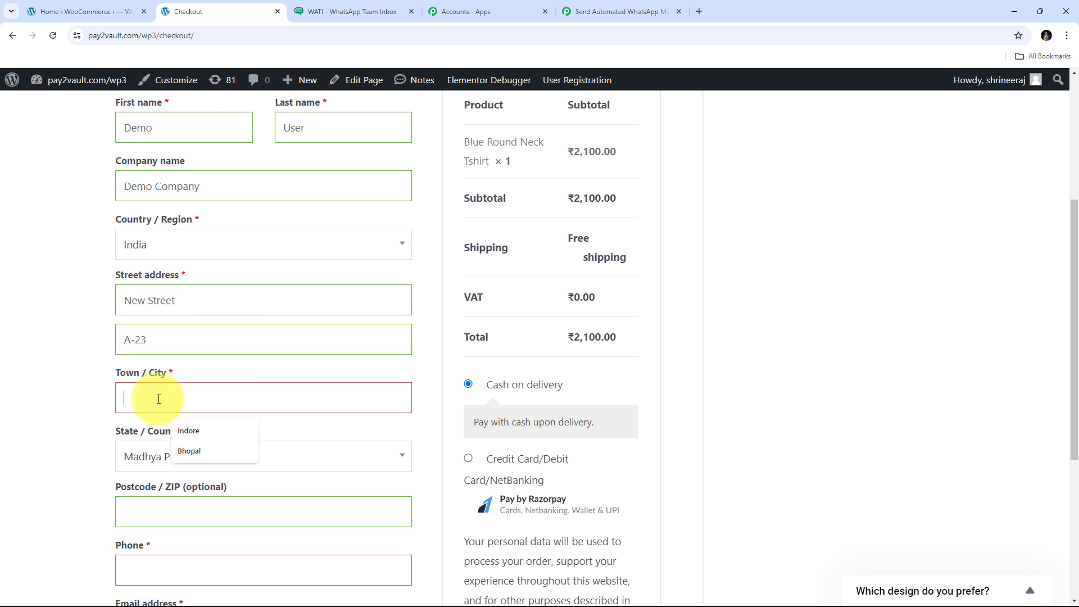
type("Bhopal")
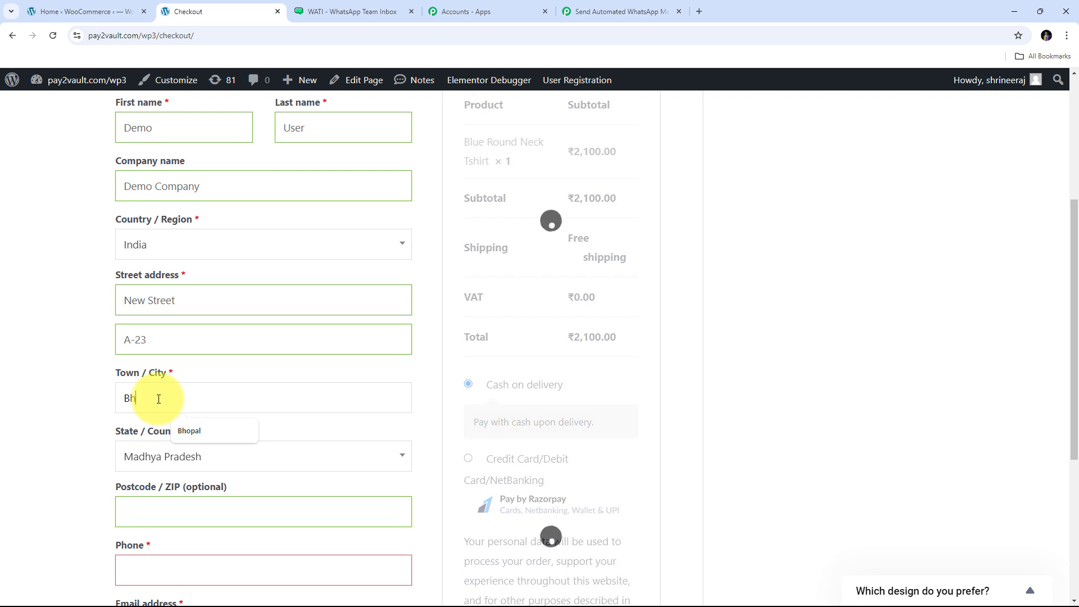
- Enter the billing postcode, phone number and the suggested e-mail address, keeping Cash on delivery
scroll(241, 309, "down", 1)
scroll(236, 311, "down", 2)
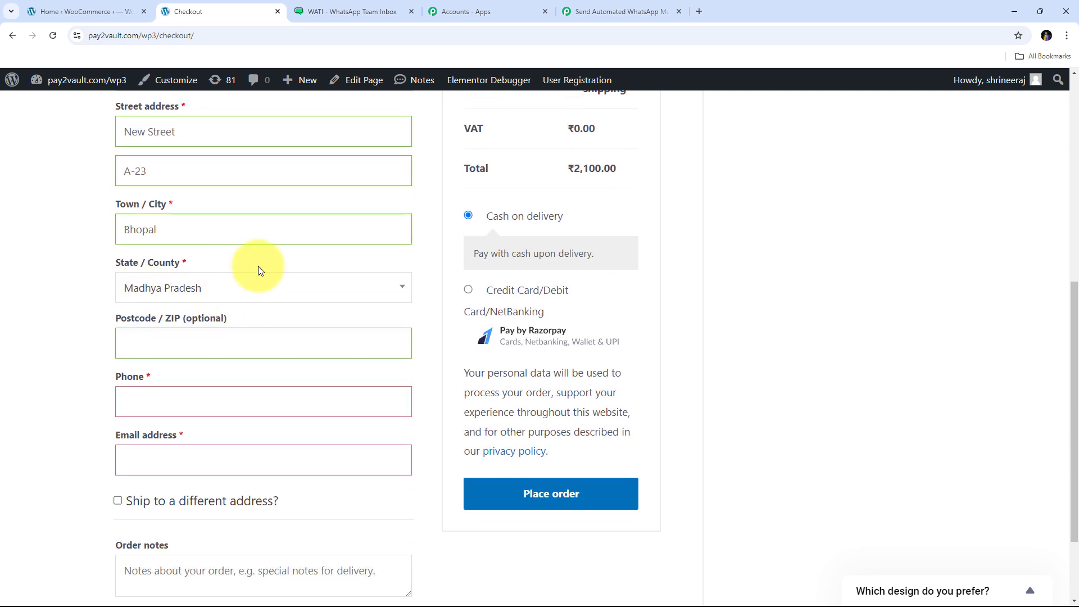
scroll(270, 264, "down", 1)
left_click(158, 286)
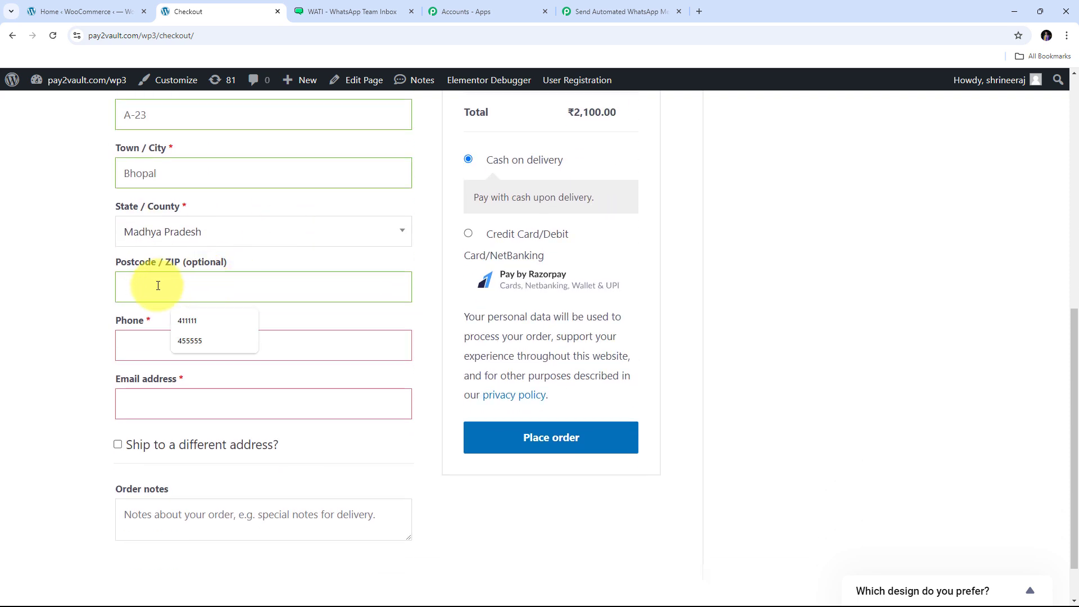
key("Tab")
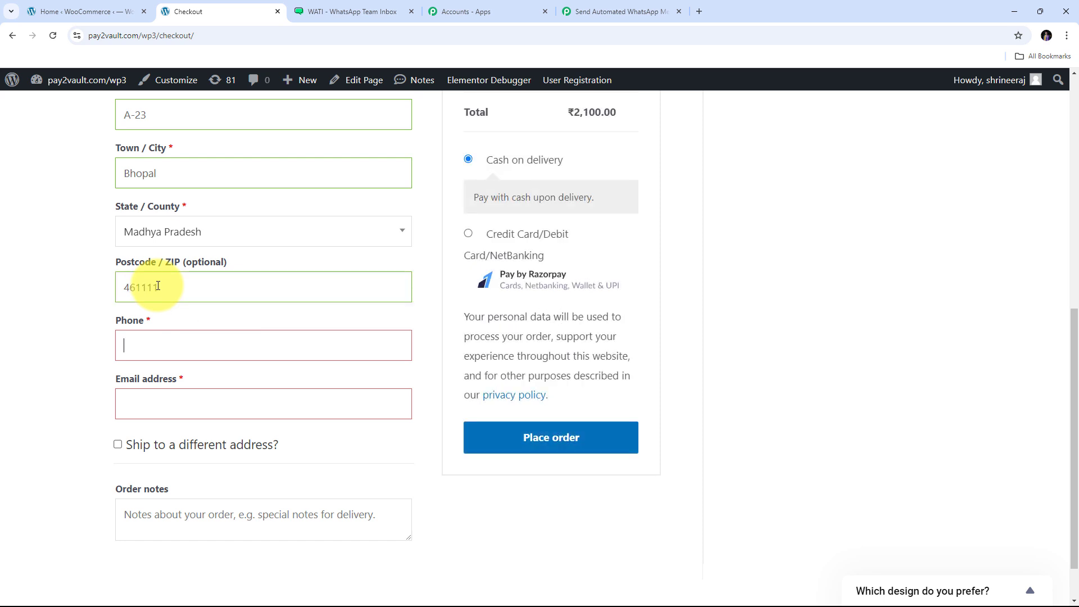
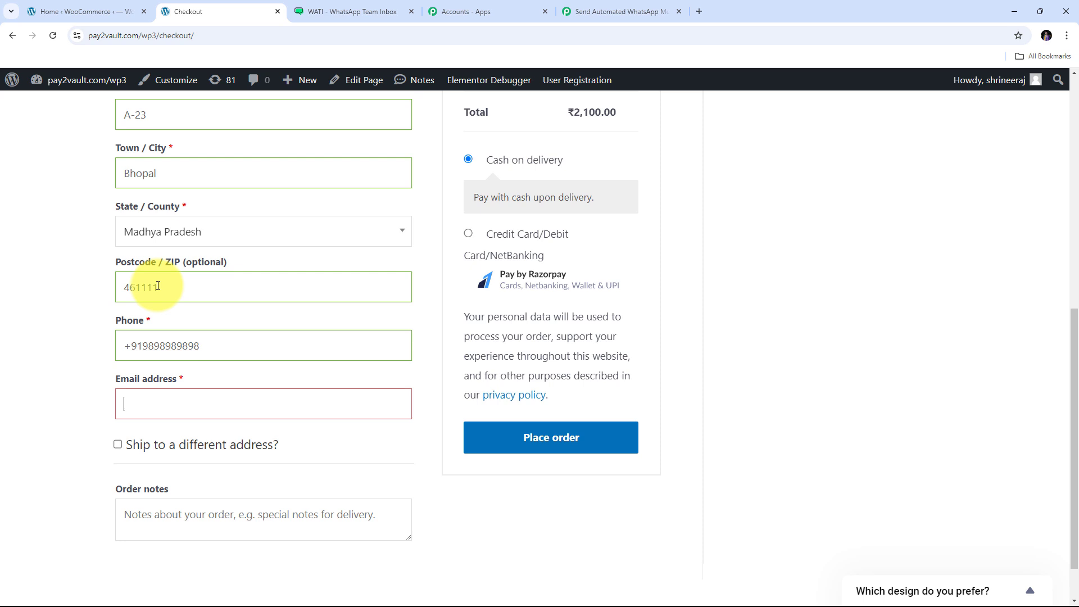
key("Down")
key("Return")
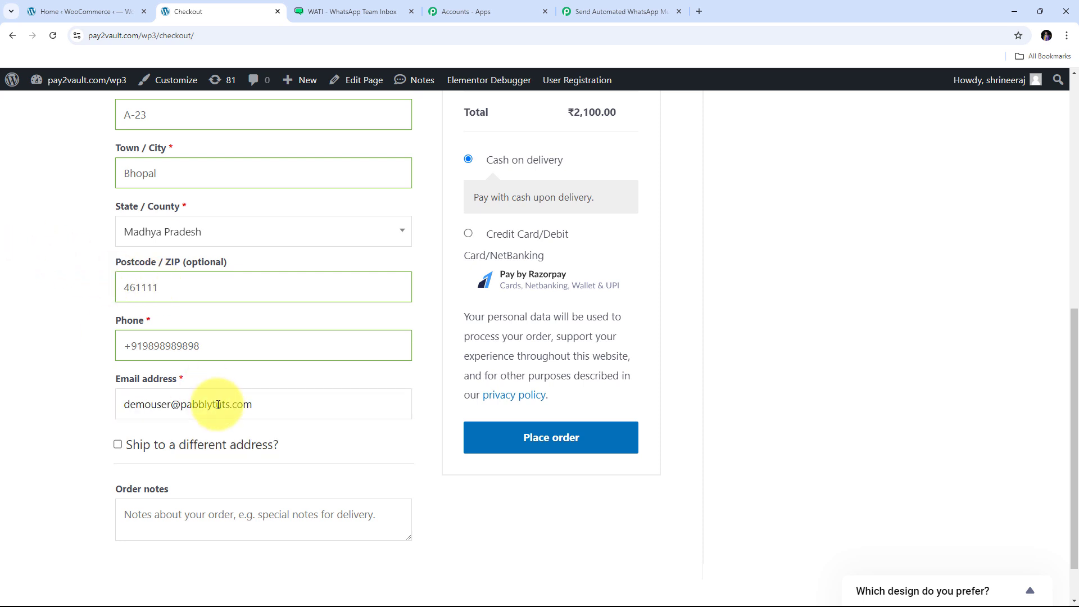
scroll(322, 312, "up", 5)
scroll(322, 312, "down", 3)
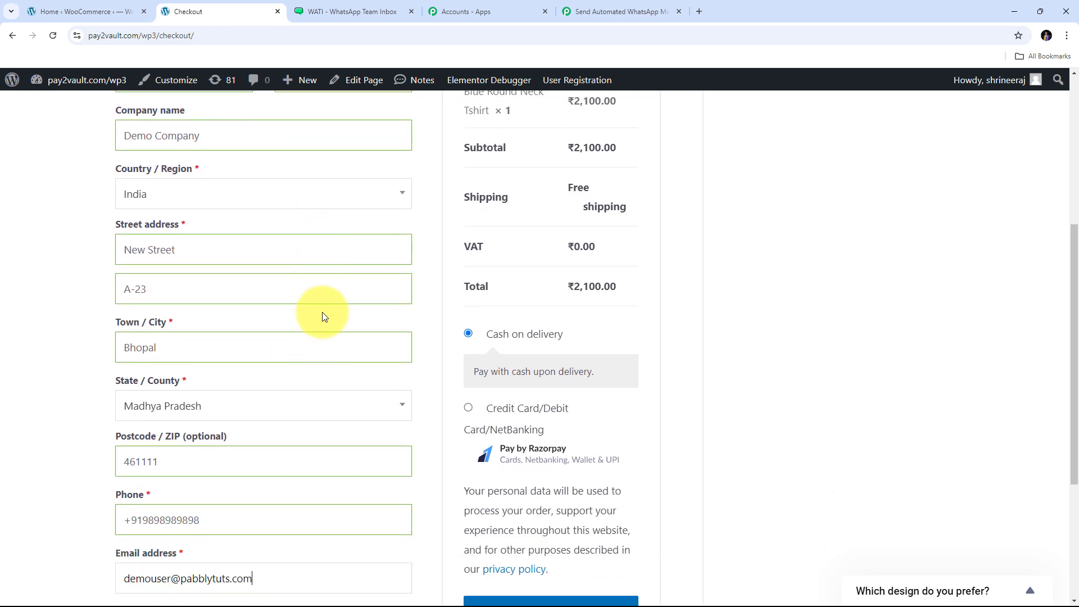
scroll(322, 312, "down", 2)
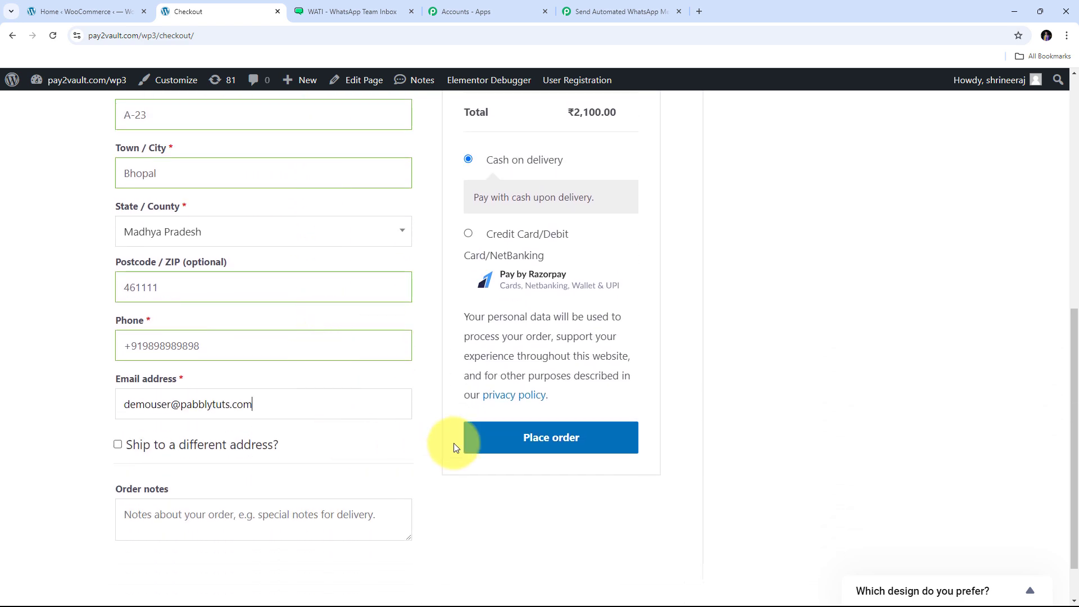
- Place the ₹2,100.00 cash-on-delivery order, review its confirmation, and return to the Pabbly workflow
left_click(559, 445)
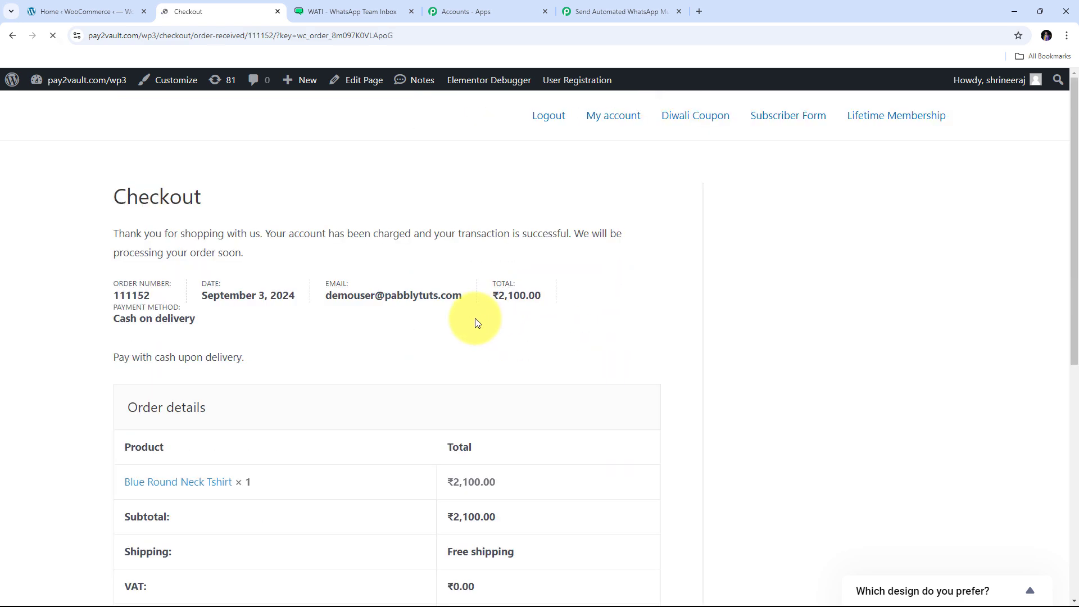
scroll(381, 341, "down", 5)
scroll(380, 343, "up", 5)
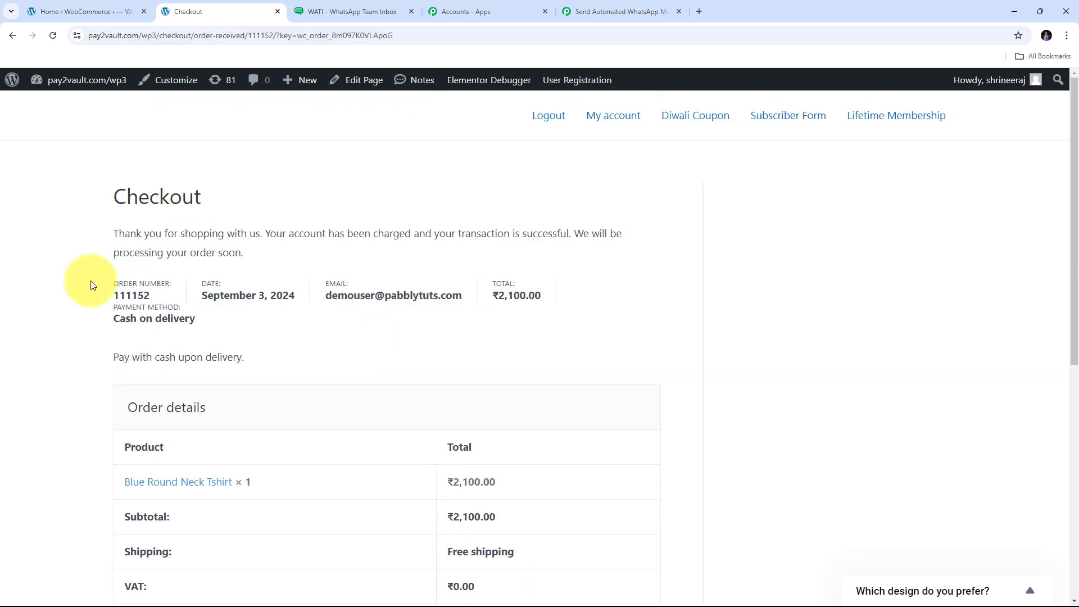
left_click_drag(217, 319, 77, 321)
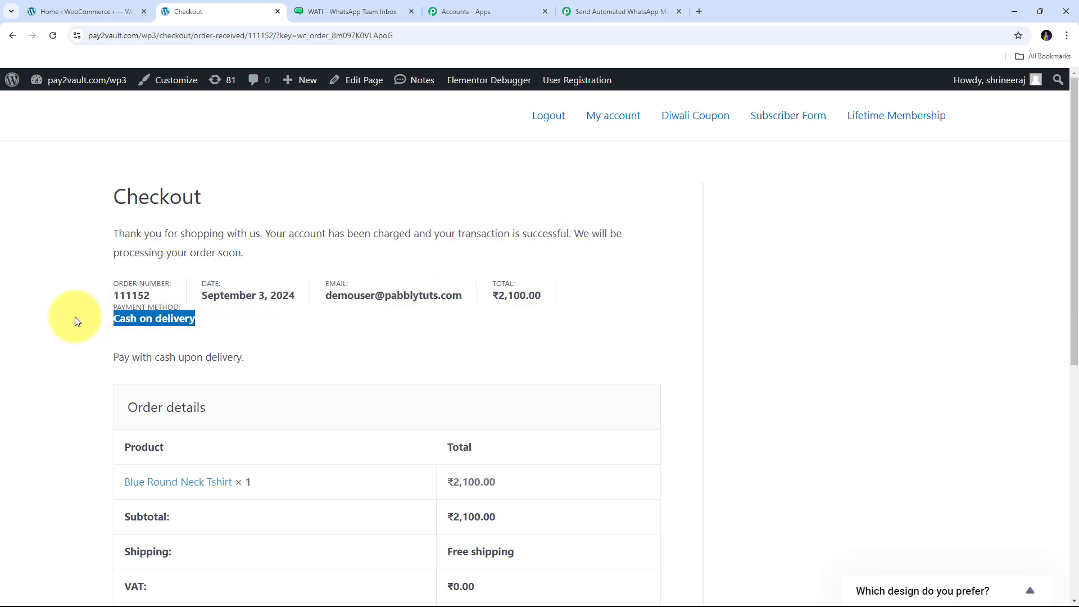
left_click(628, 300)
scroll(628, 300, "down", 3)
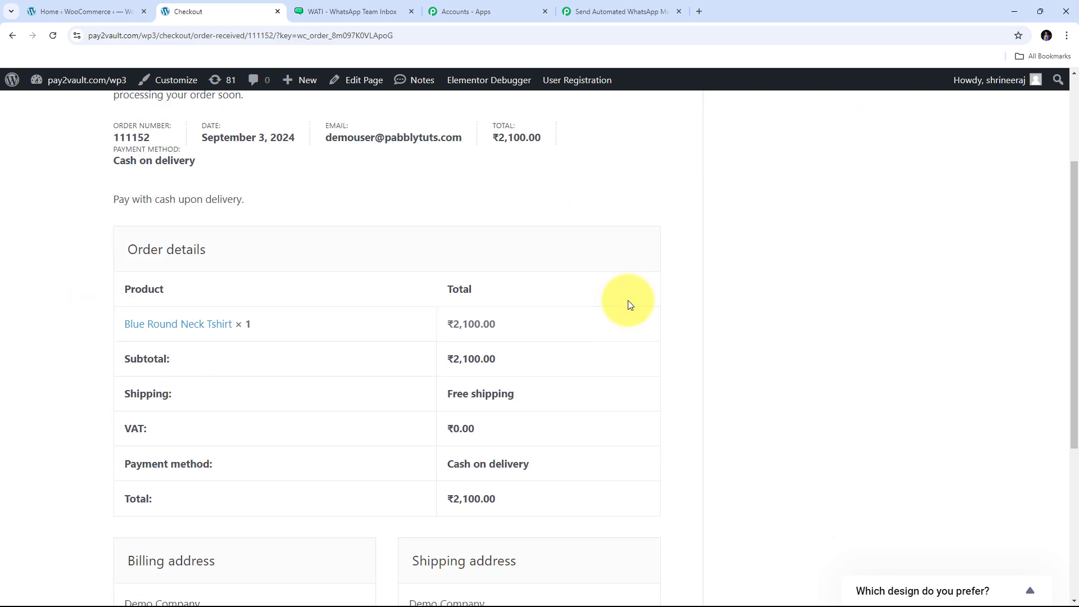
scroll(628, 300, "down", 5)
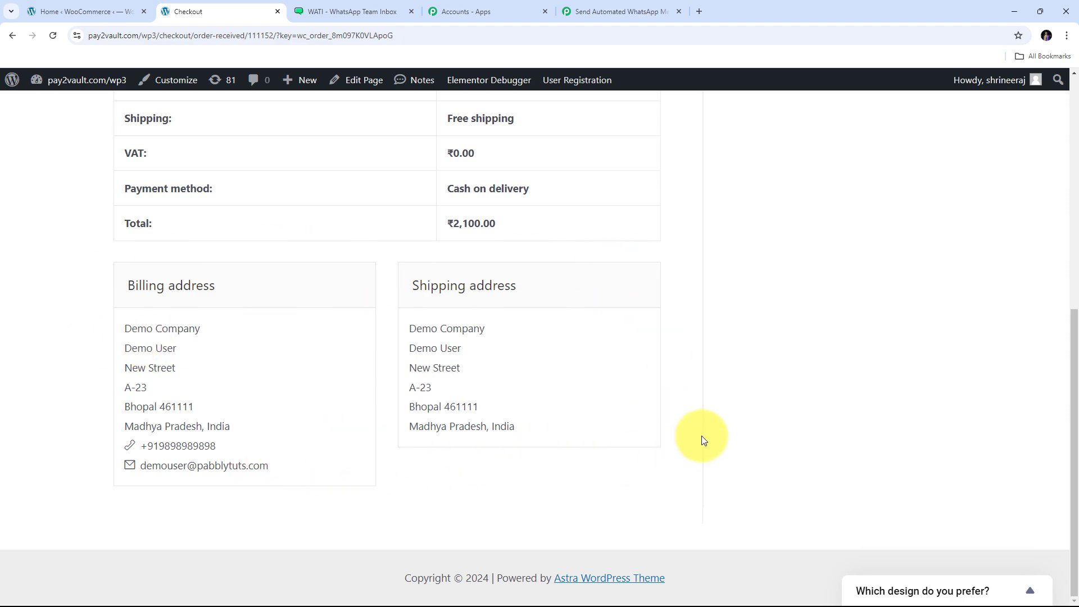
scroll(701, 393, "up", 6)
scroll(562, 293, "up", 2)
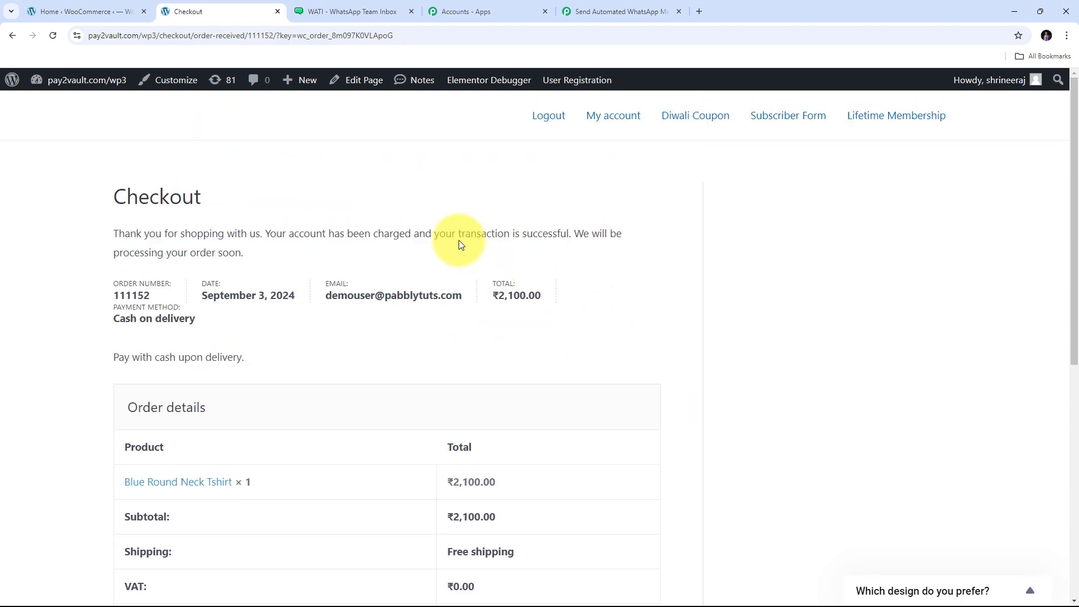
left_click(638, 1)
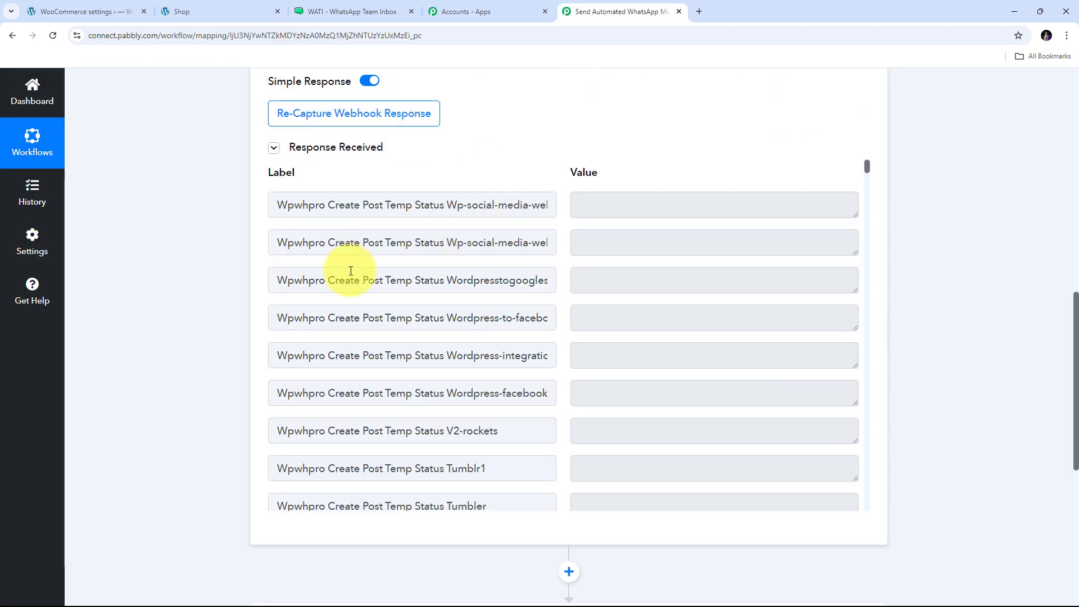
- Review the captured order response, checking the total 2100.00 and the product name
left_click_drag(868, 169, 863, 243)
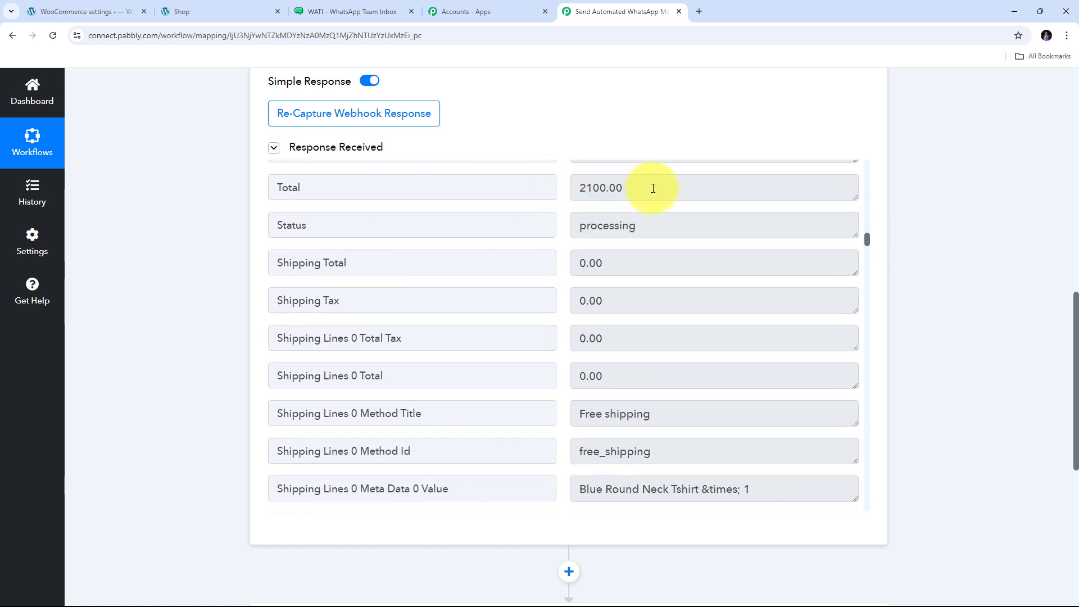
left_click_drag(654, 188, 545, 192)
scroll(612, 270, "down", 3)
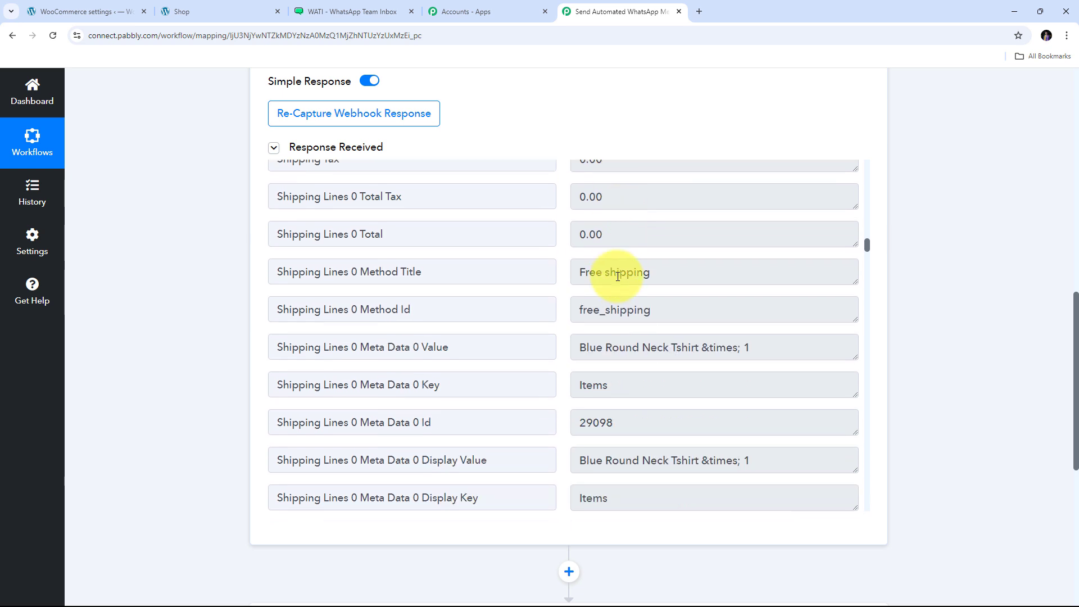
left_click_drag(582, 325, 743, 321)
left_click(767, 323)
scroll(686, 289, "down", 5)
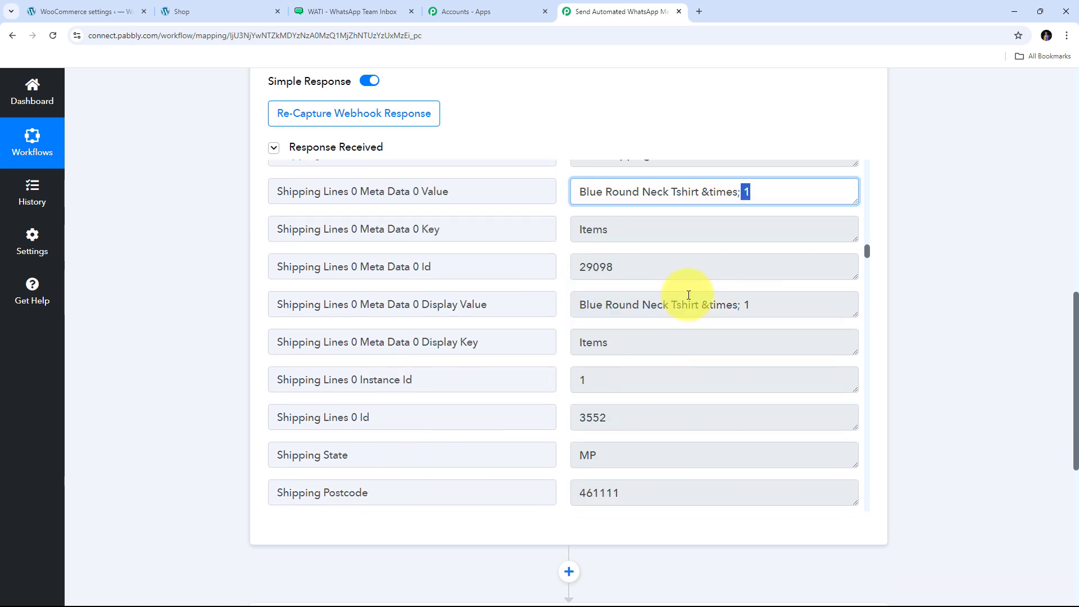
scroll(354, 272, "down", 2)
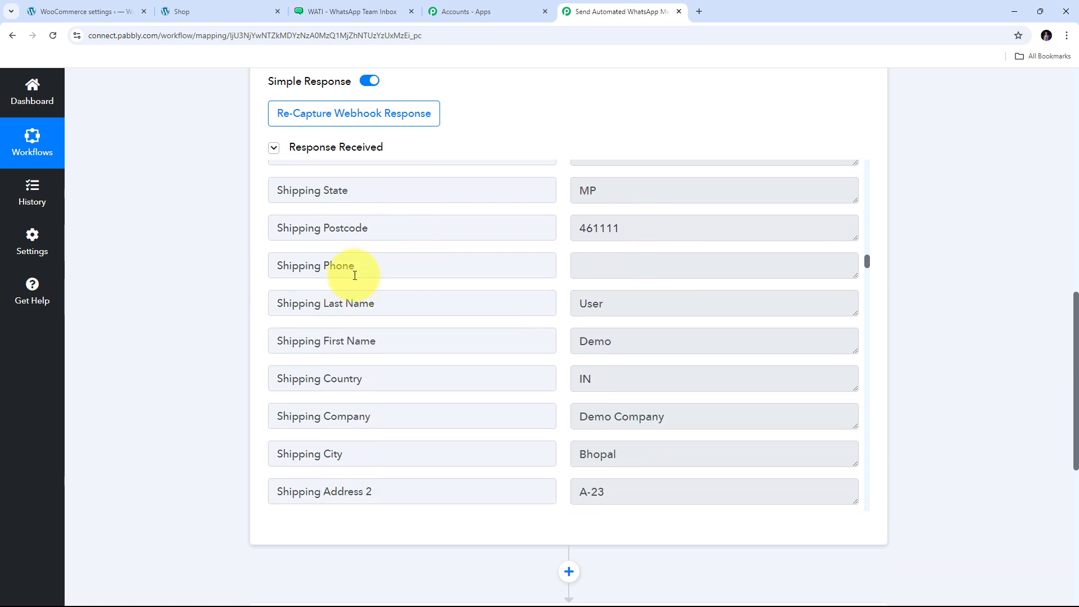
scroll(368, 272, "up", 1)
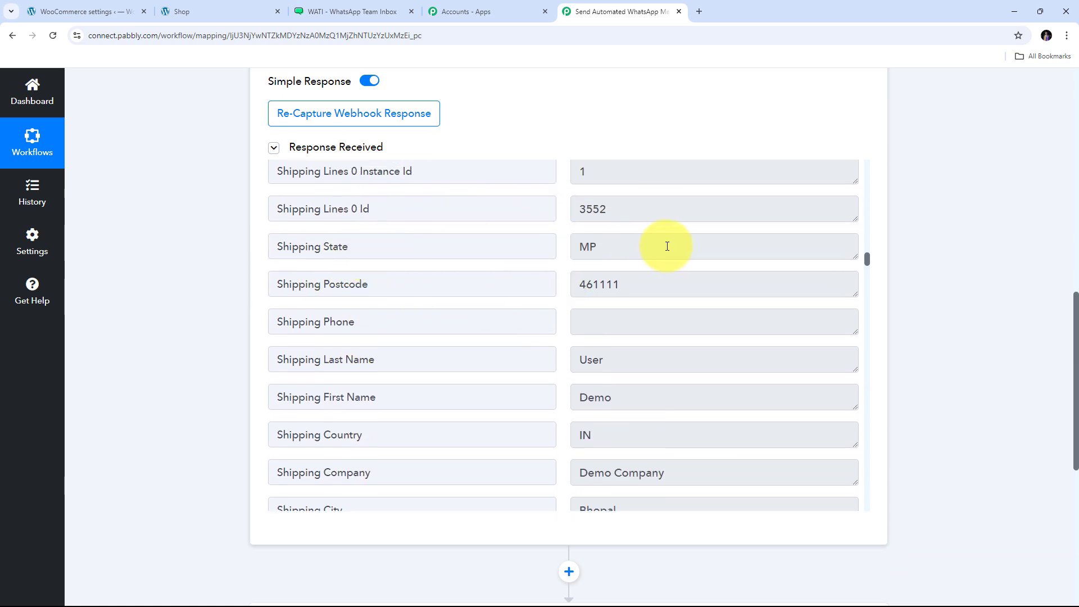
- Check the captured shipping fields (state MP, postcode, names, country IN, city, address) through payment method cod
left_click_drag(665, 245, 405, 247)
key("Tab")
left_click_drag(694, 284, 578, 279)
scroll(363, 346, "down", 1)
left_click_drag(722, 344, 474, 339)
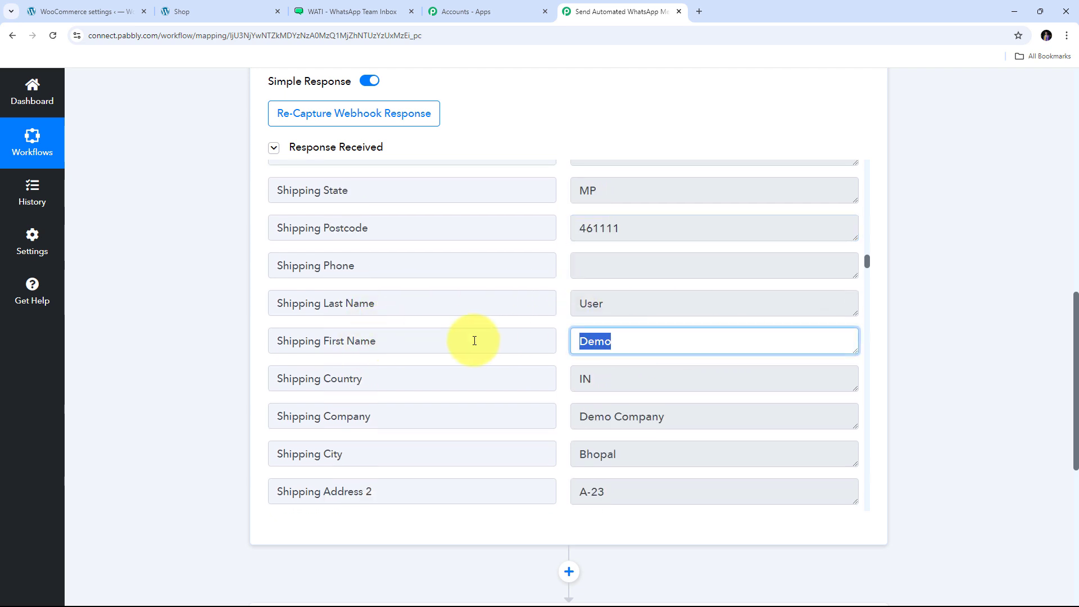
left_click_drag(638, 304, 467, 303)
scroll(468, 303, "down", 3)
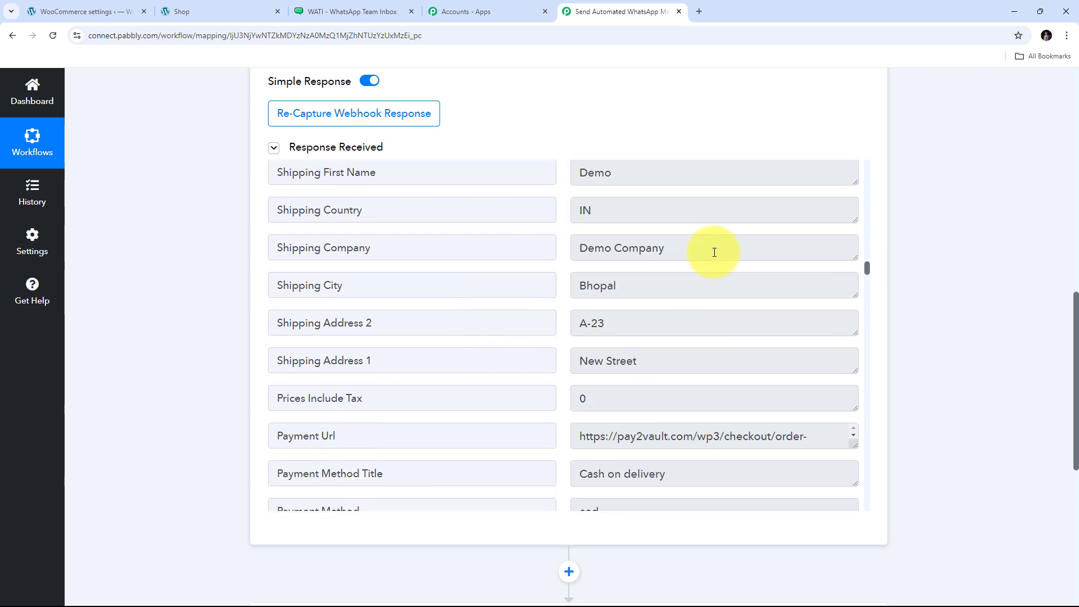
left_click_drag(714, 248, 464, 258)
left_click_drag(621, 212, 569, 212)
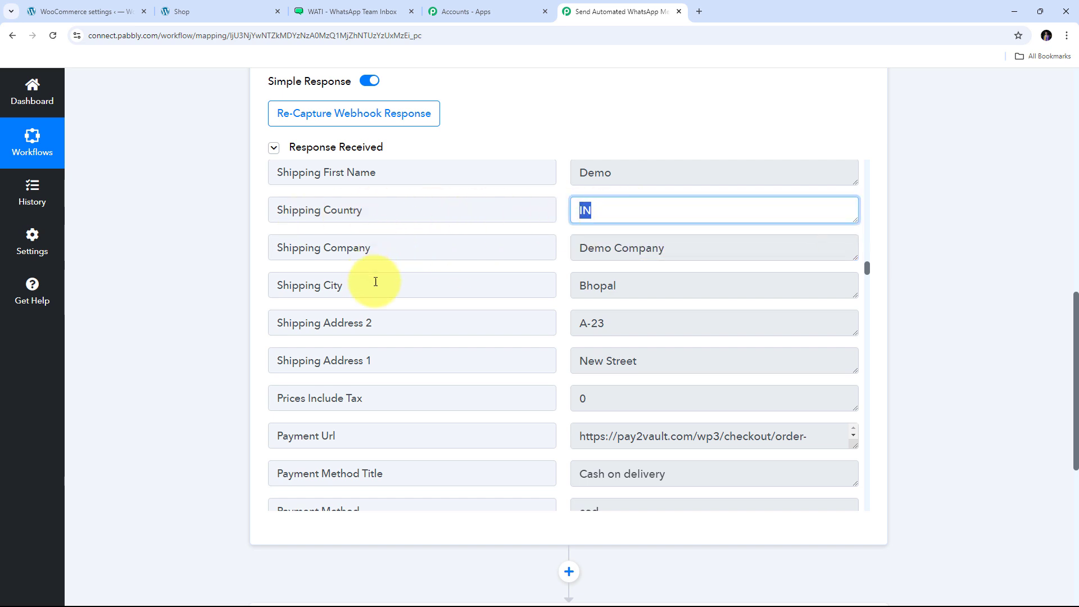
left_click_drag(686, 282, 361, 284)
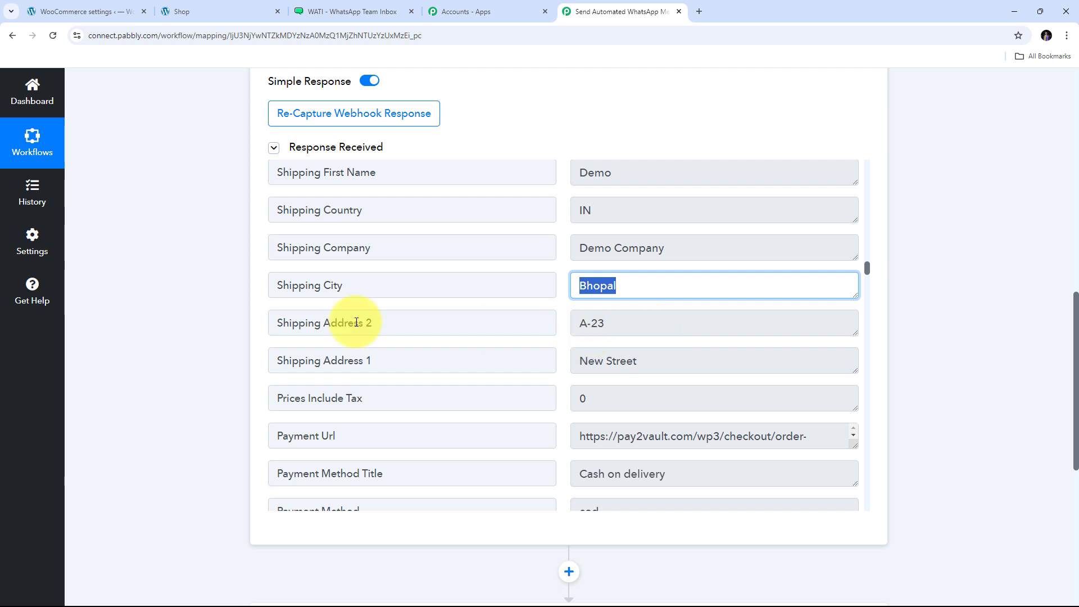
left_click_drag(640, 324, 365, 308)
left_click_drag(642, 351, 397, 366)
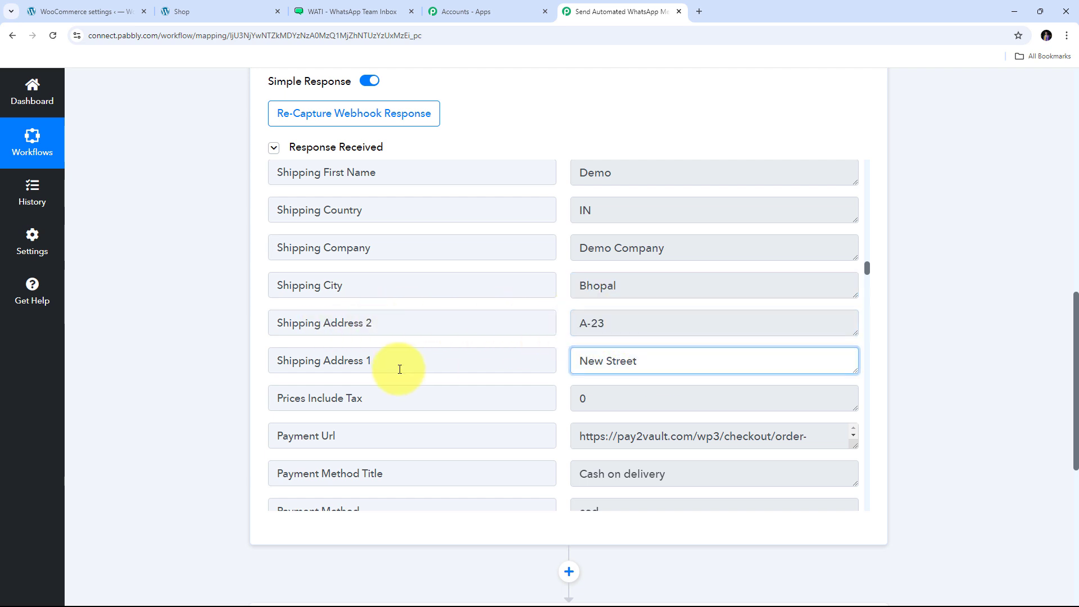
scroll(549, 356, "down", 3)
left_click_drag(645, 305, 474, 311)
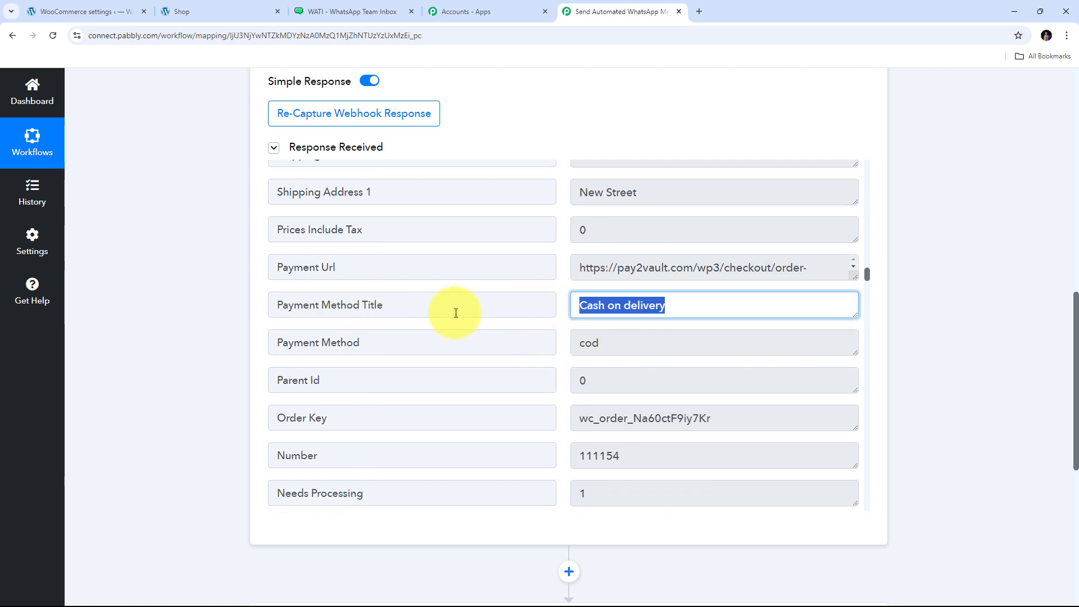
scroll(564, 295, "down", 2)
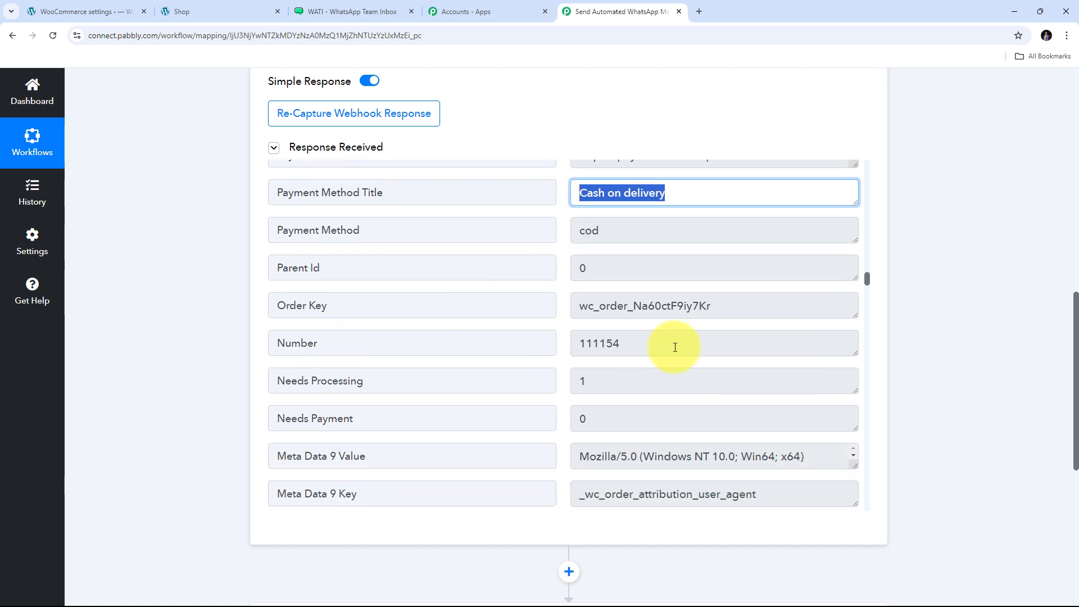
left_click_drag(674, 343, 475, 345)
scroll(642, 378, "down", 4)
scroll(594, 318, "down", 8)
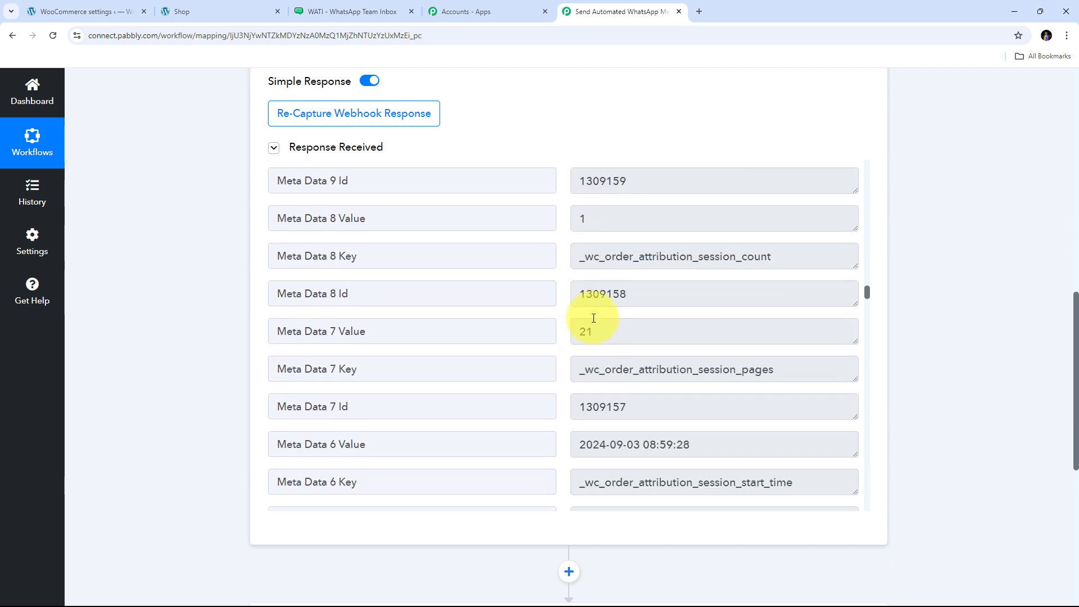
scroll(593, 318, "down", 9)
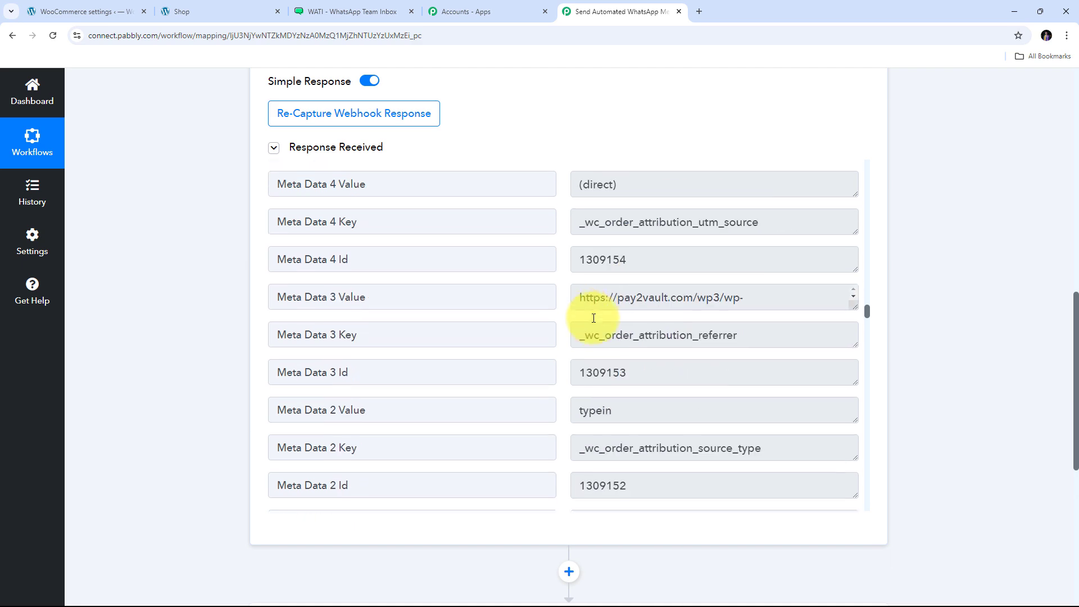
scroll(593, 318, "up", 14)
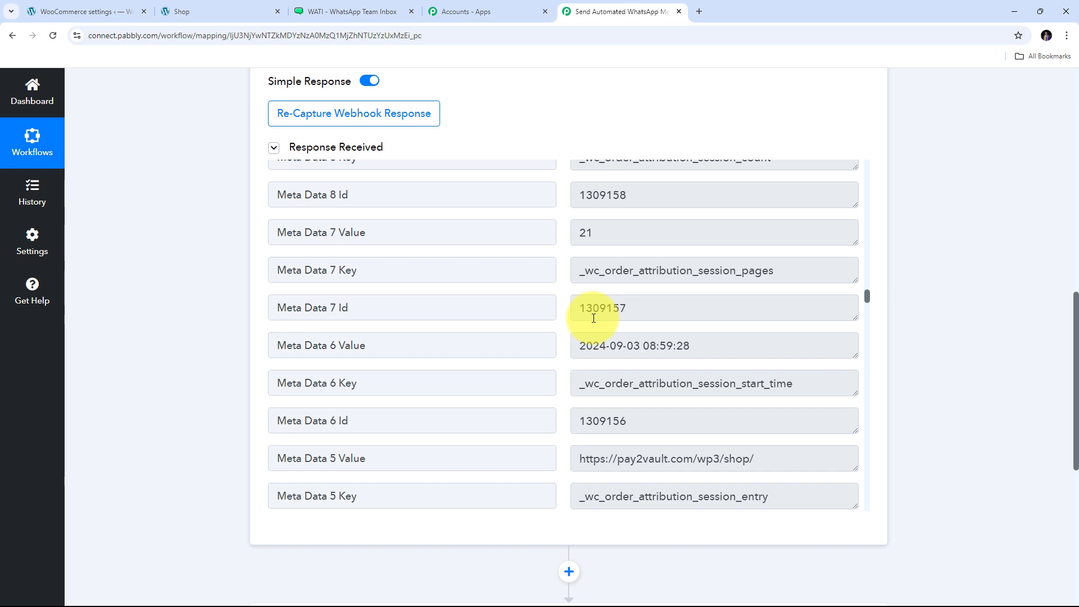
scroll(593, 318, "up", 12)
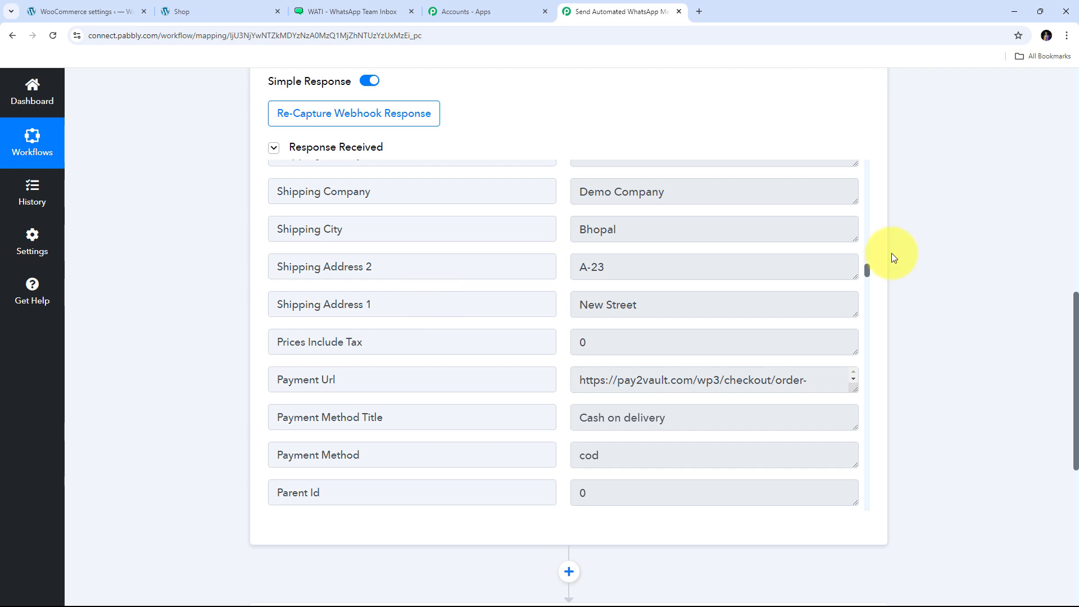
scroll(925, 256, "down", 6)
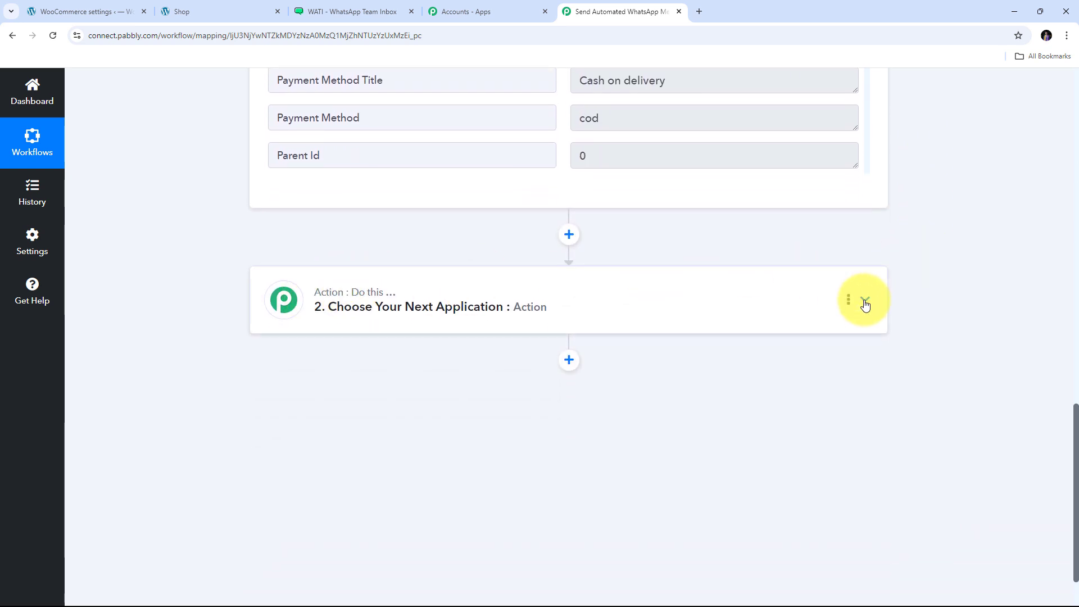
- Choose WATI as the second step's app with the Send Template Message action event
left_click(864, 304)
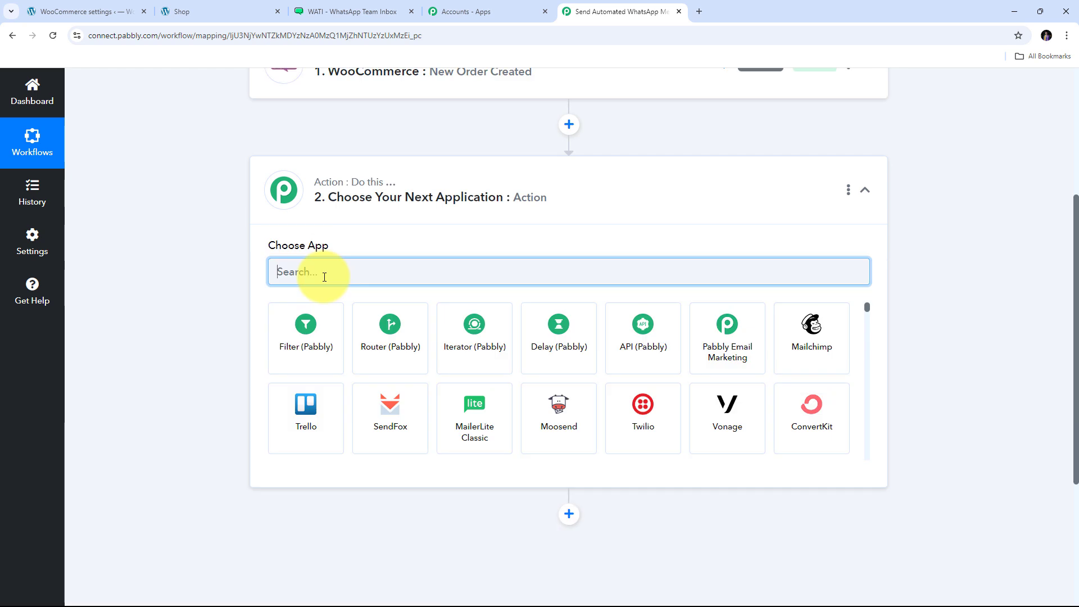
type("Wa")
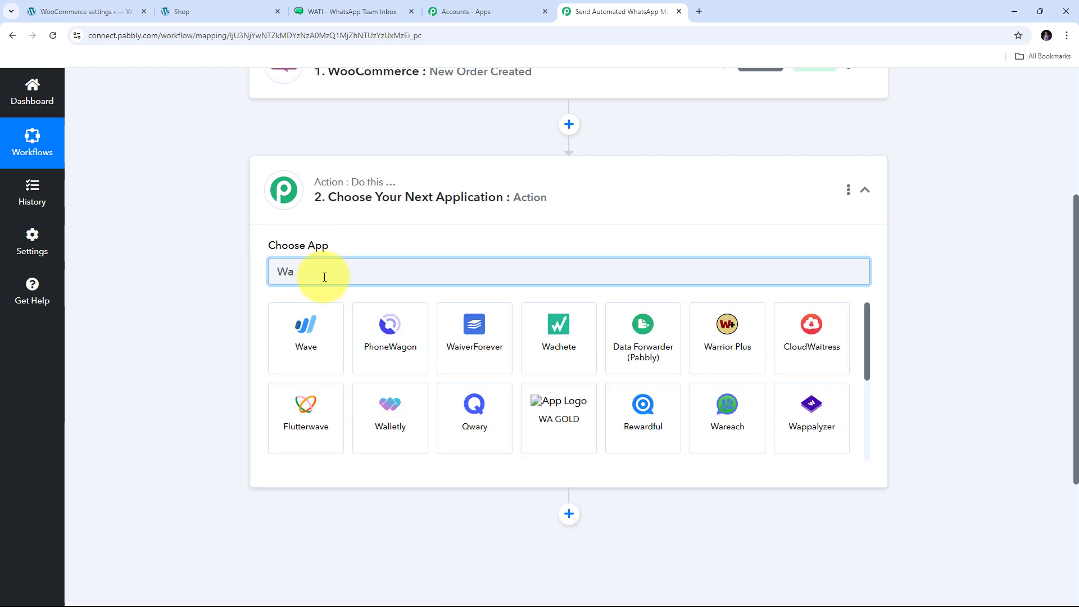
type("ti")
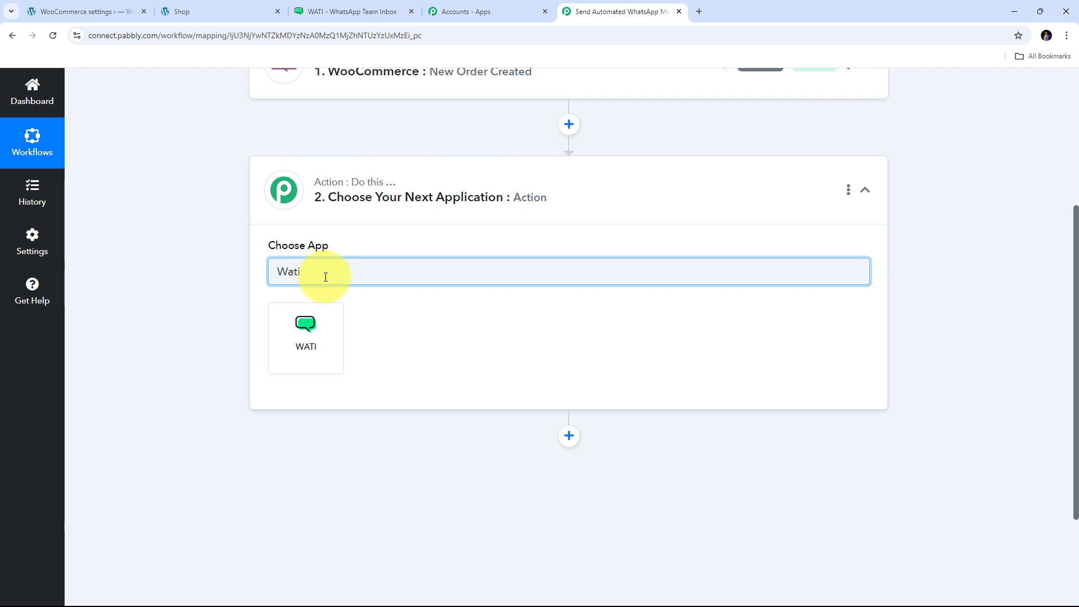
left_click(305, 326)
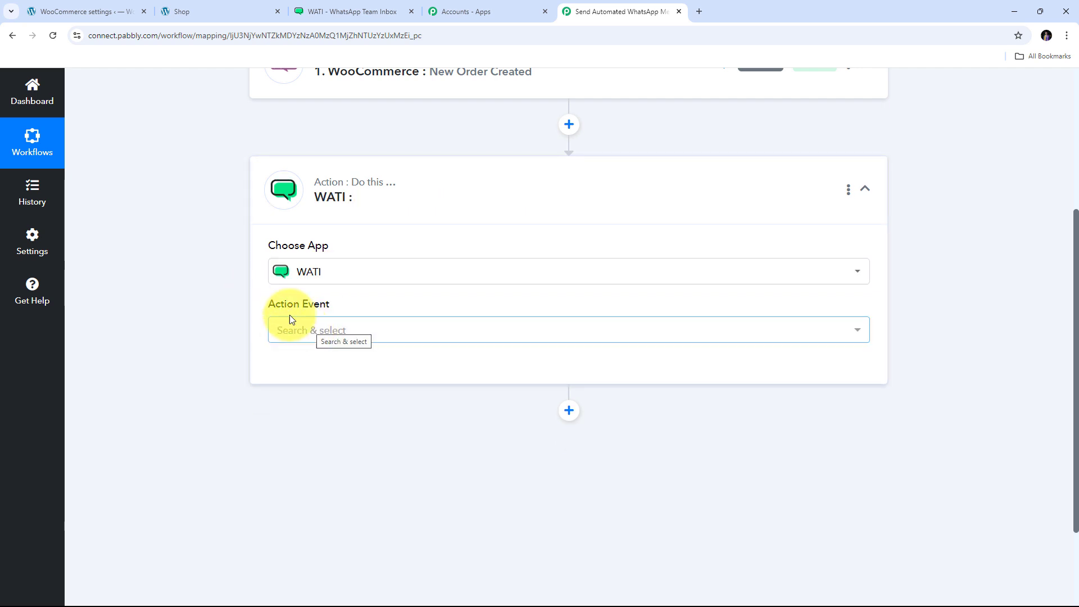
left_click(735, 339)
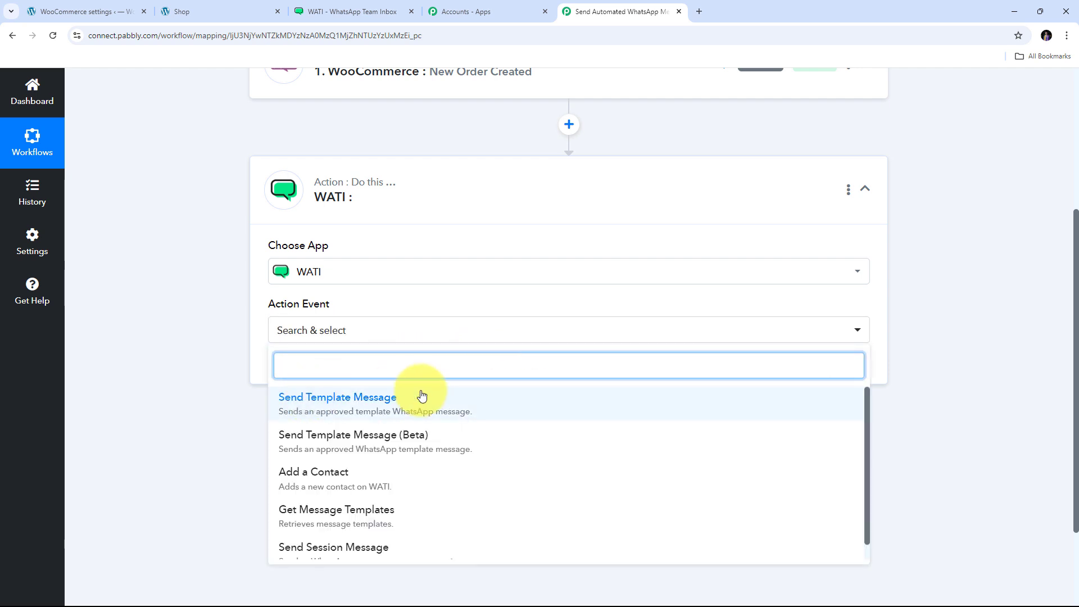
left_click(358, 406)
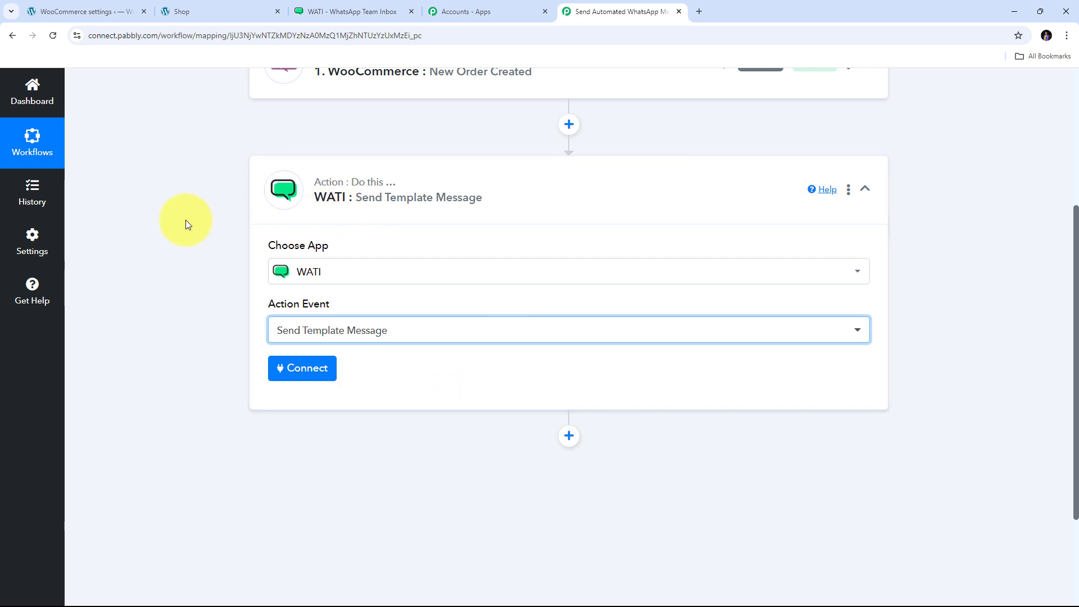
- Start a new WATI account connection named WATI #30
left_click(304, 372)
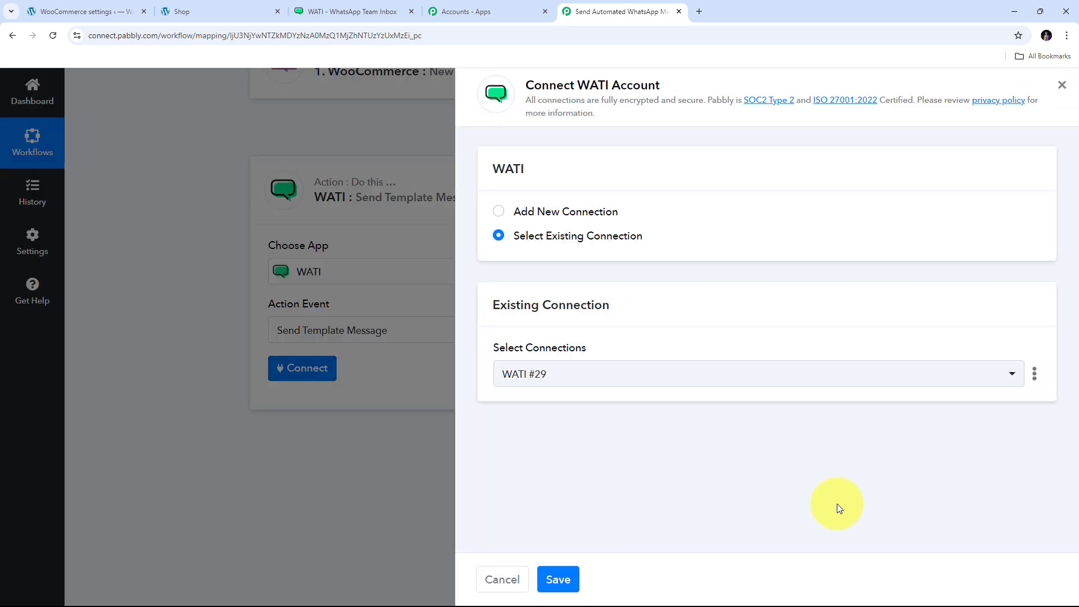
left_click(532, 212)
scroll(618, 349, "down", 1)
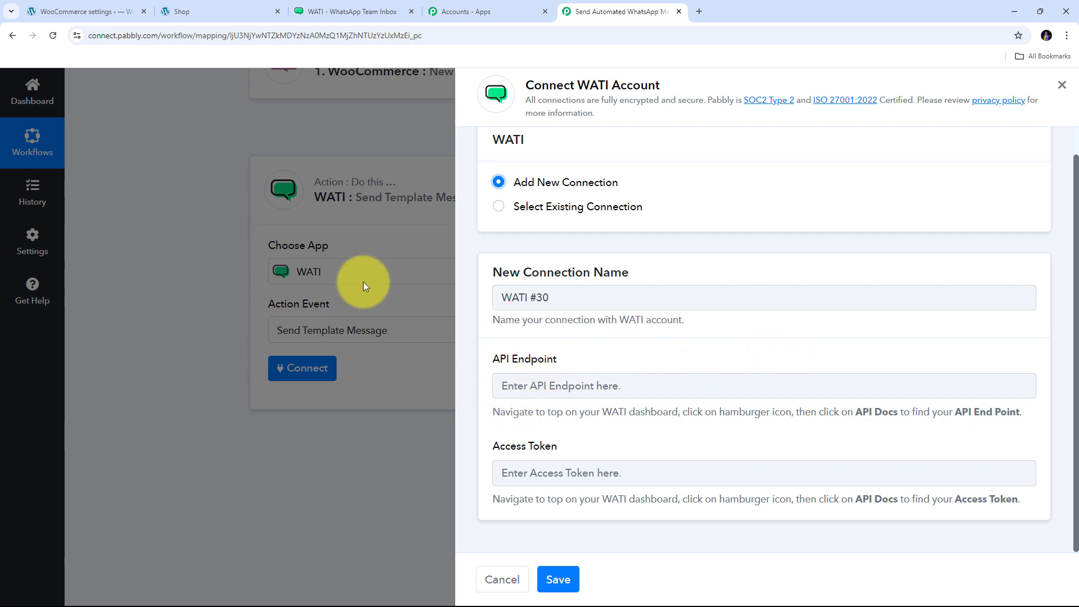
- Open WATI's API Docs page to get the API endpoint and access token
left_click(328, 9)
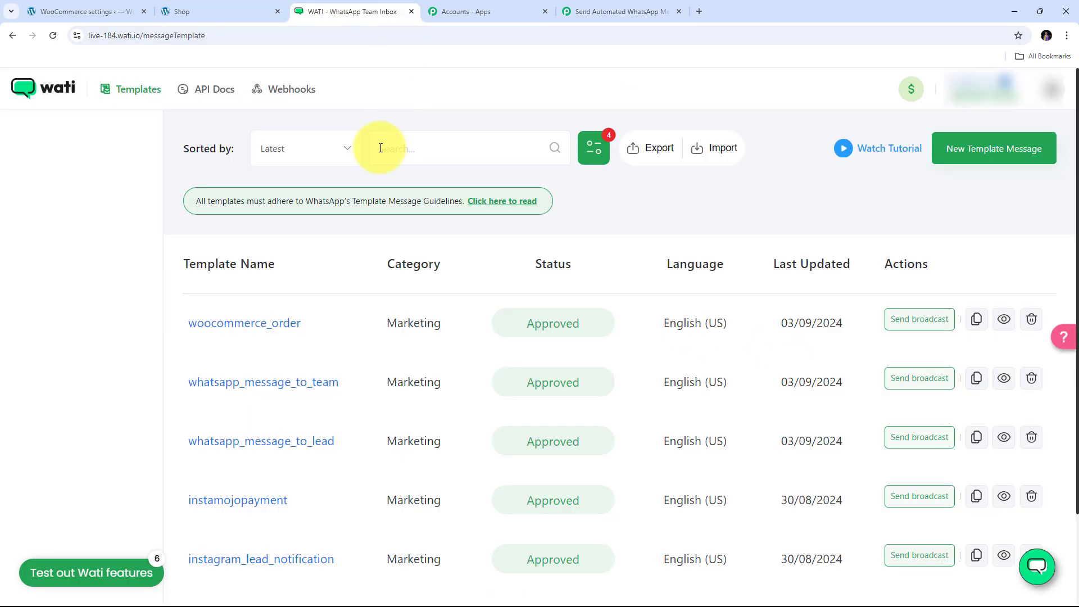
left_click(214, 96)
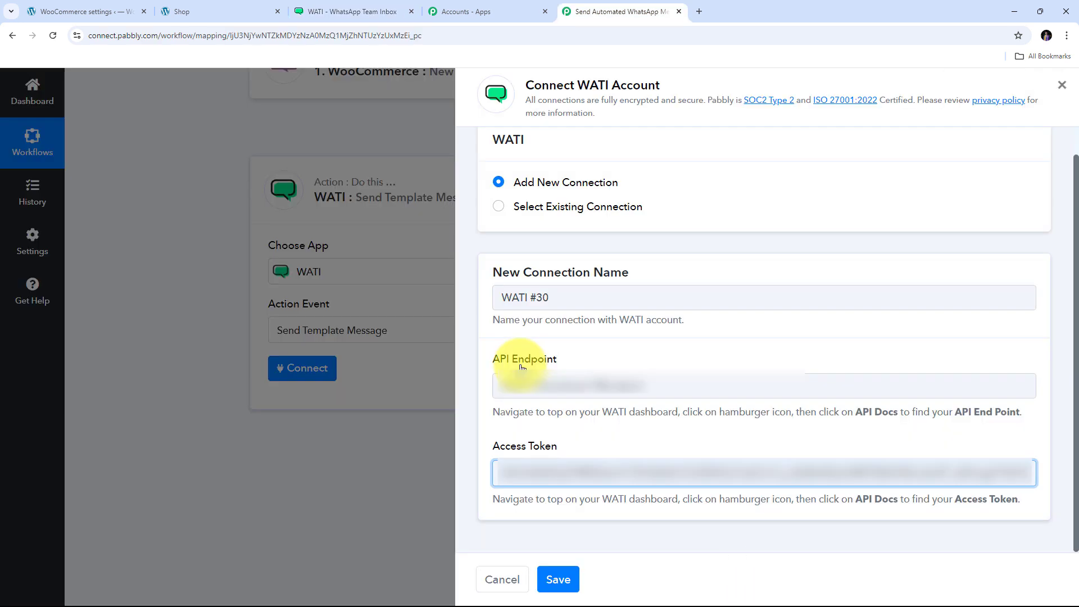
- Finish entering the access token and save the WATI #30 connection
left_click(606, 346)
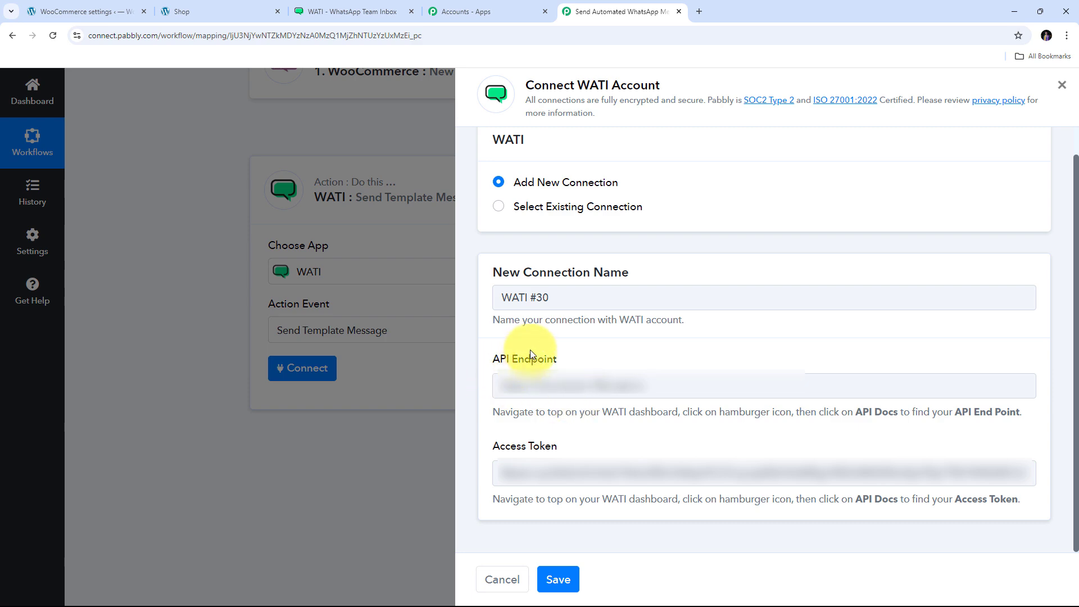
left_click(562, 581)
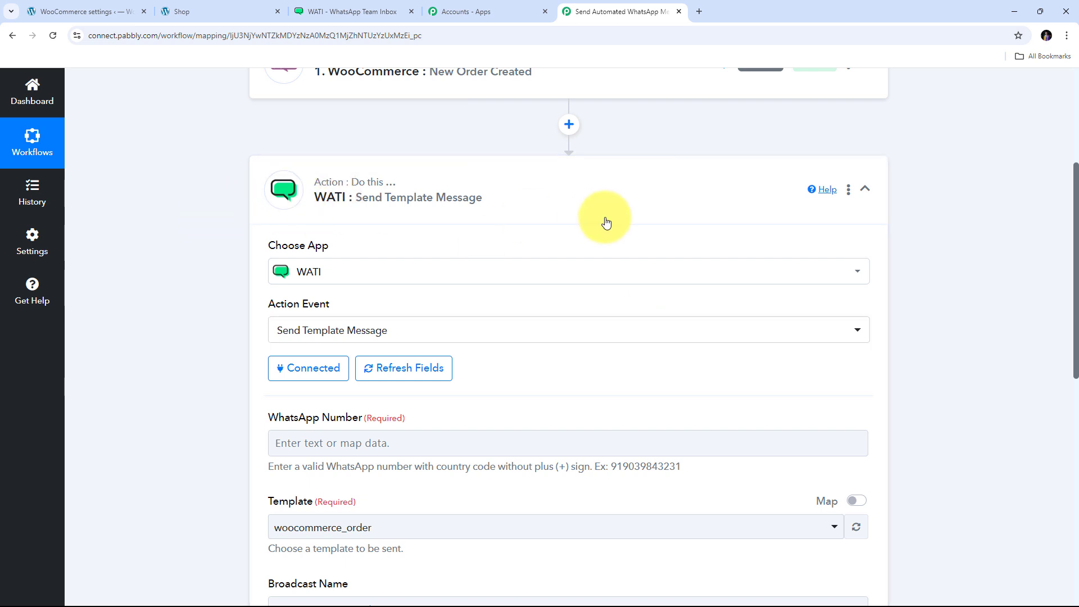
- Map the WooCommerce order's Billing Phone into WhatsApp Number, found by searching 'Pho'
scroll(517, 193, "down", 3)
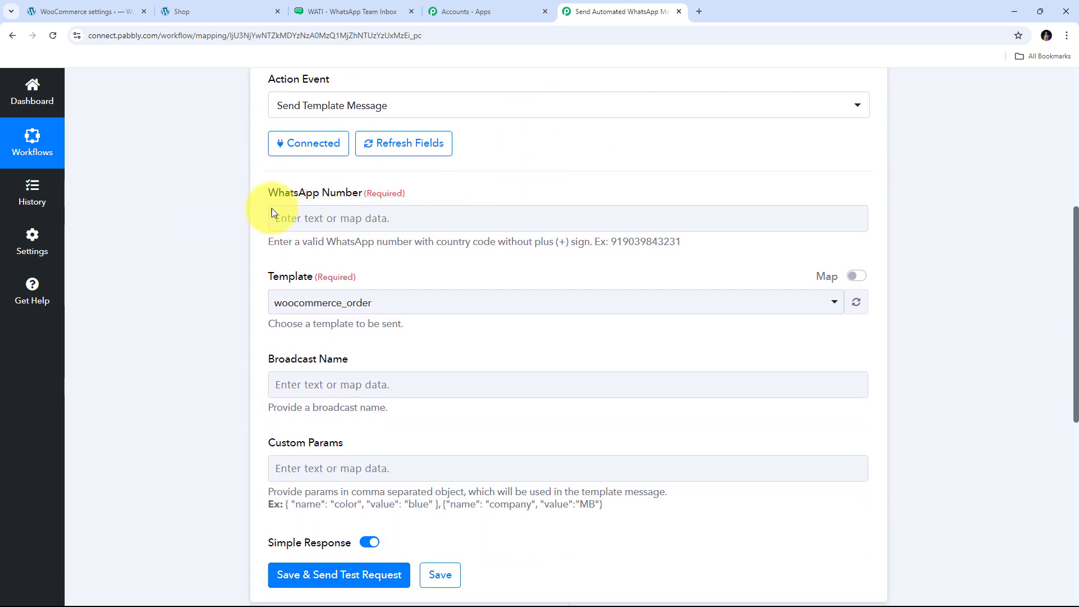
left_click(284, 216)
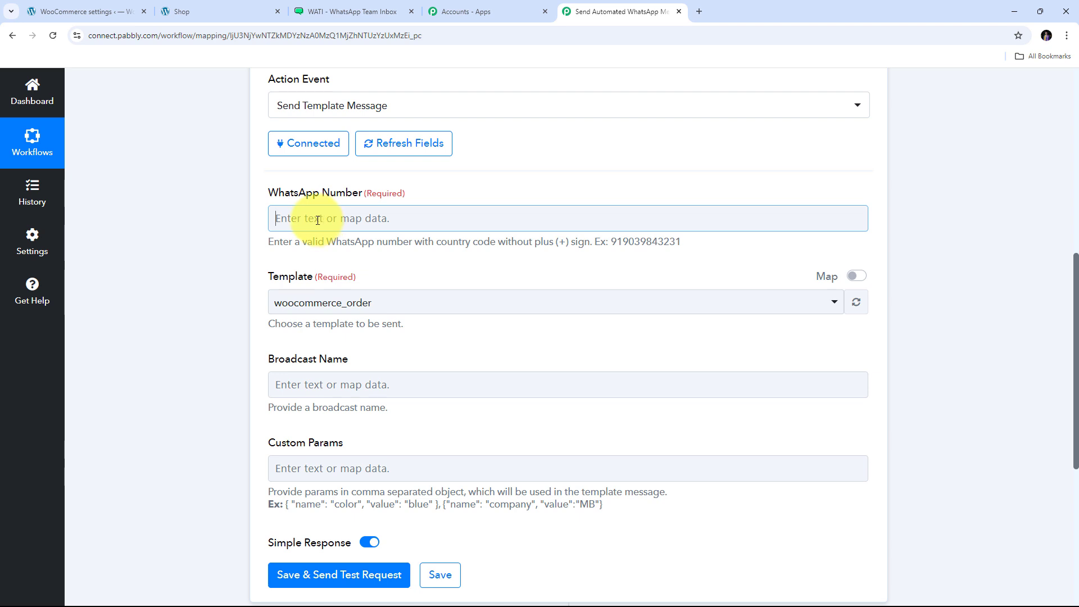
left_click(317, 219)
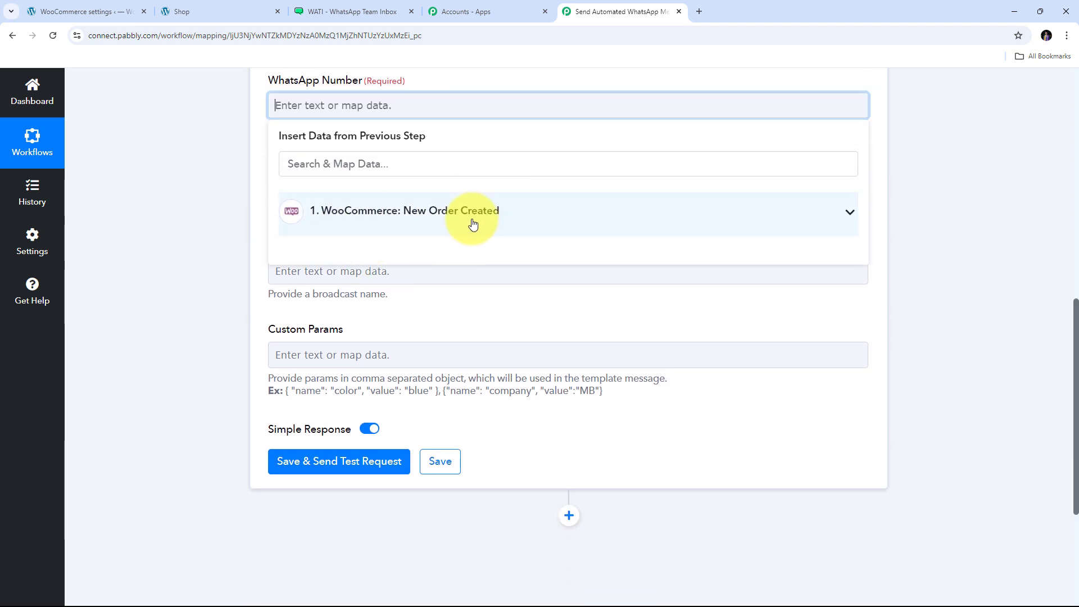
left_click(472, 224)
left_click(386, 165)
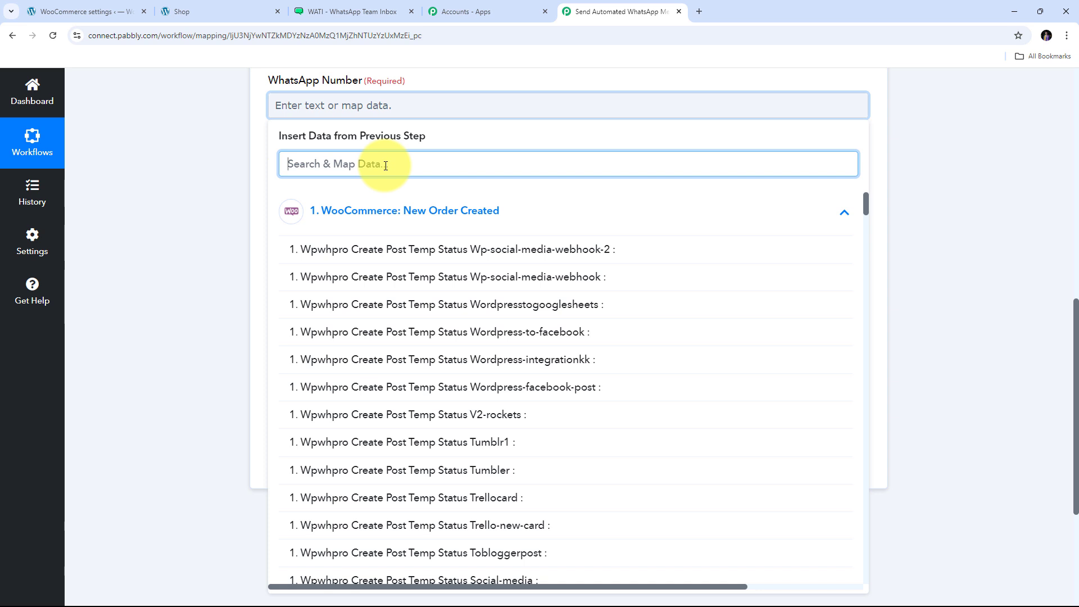
type("Pho")
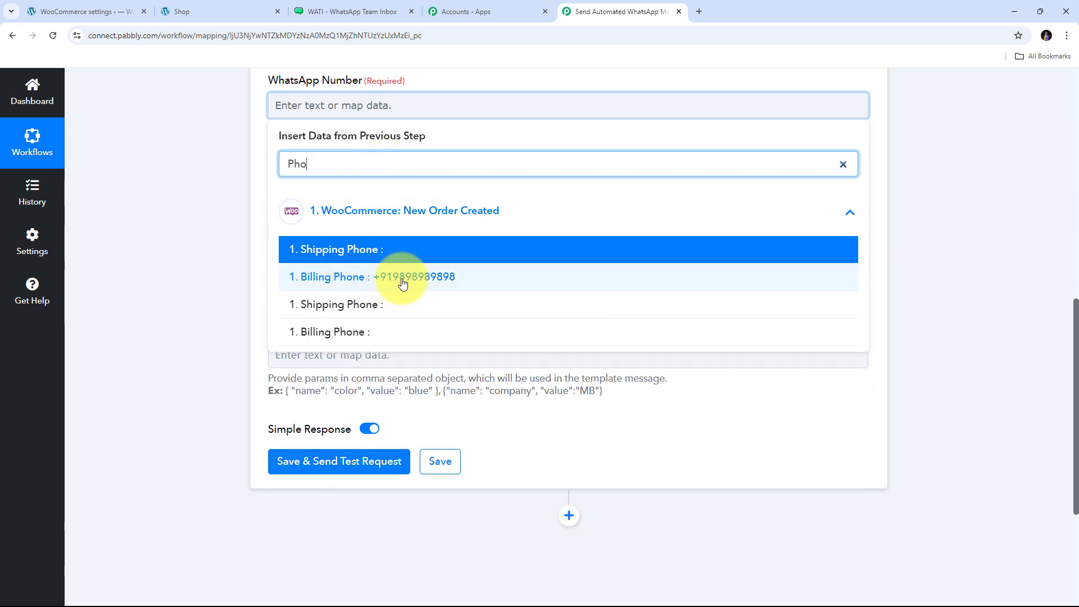
left_click(425, 281)
scroll(382, 281, "up", 2)
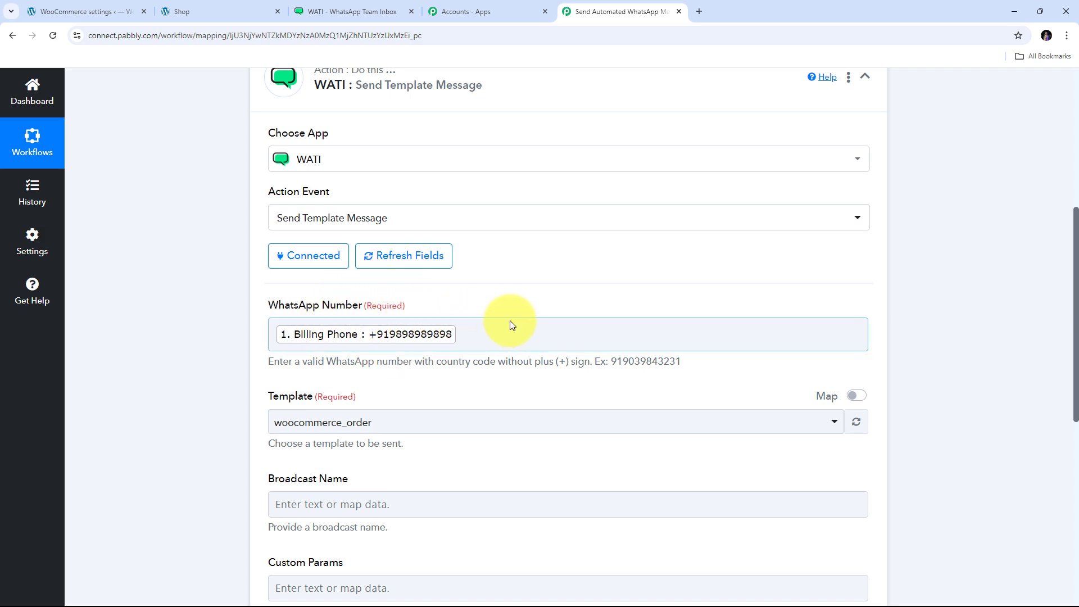
scroll(510, 320, "up", 5)
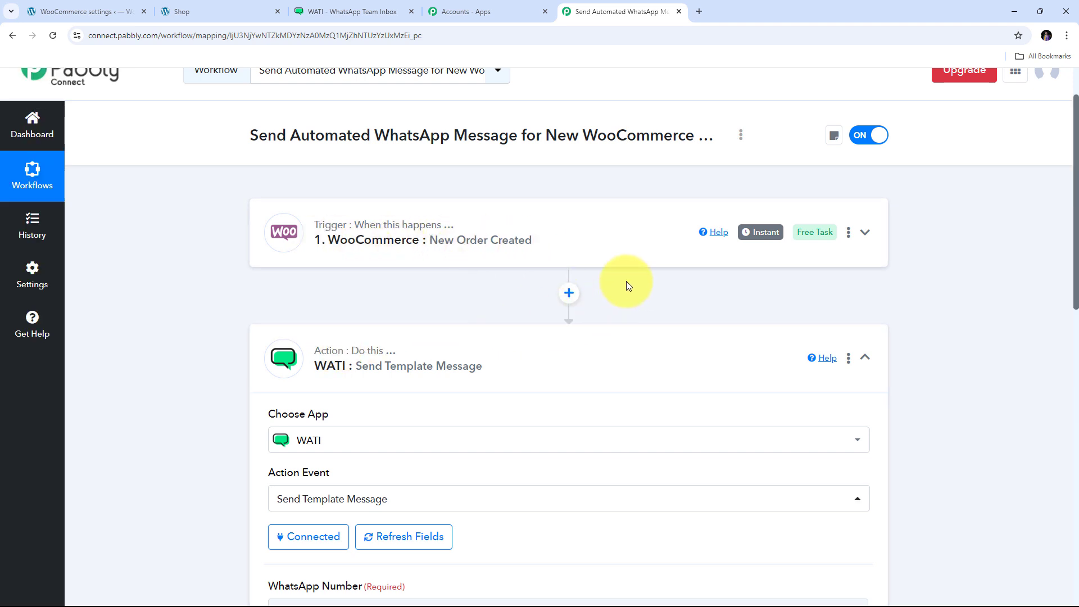
- Add a Text Formatter step after the trigger using the Split Text action
left_click(568, 293)
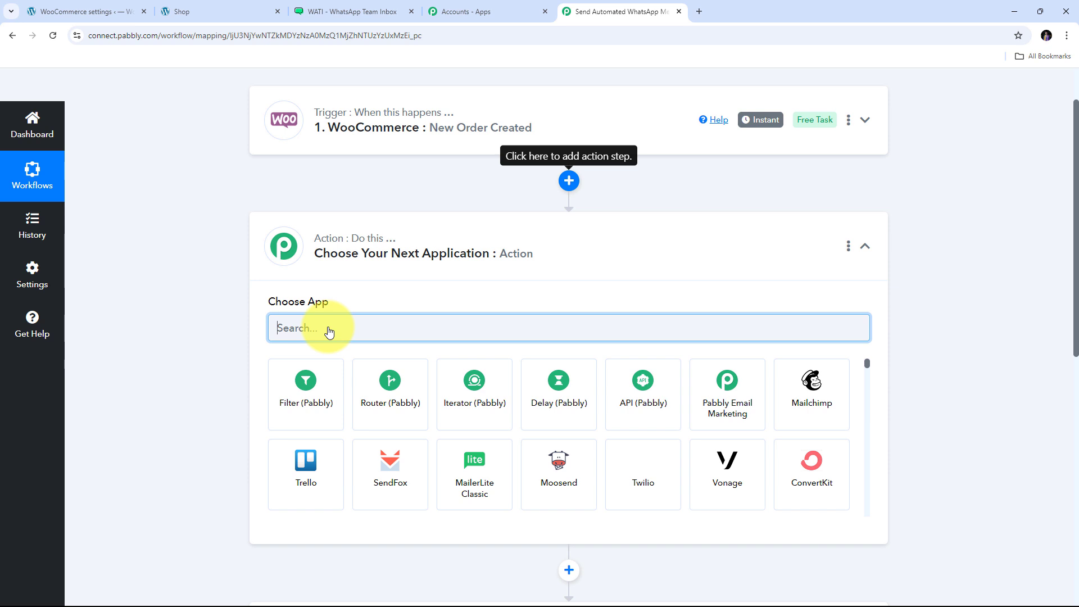
type("Text")
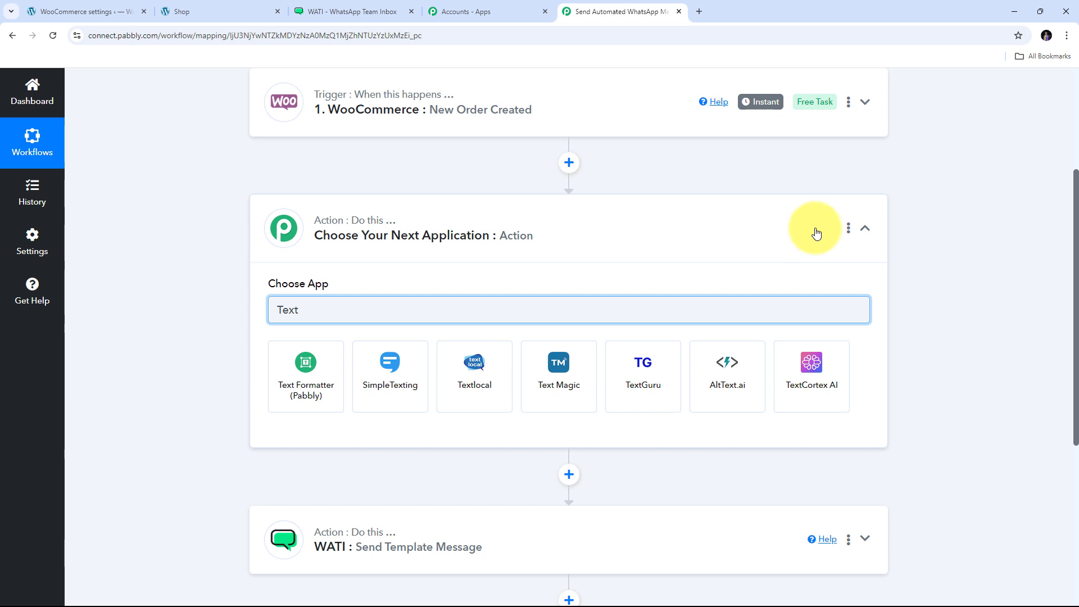
left_click(299, 374)
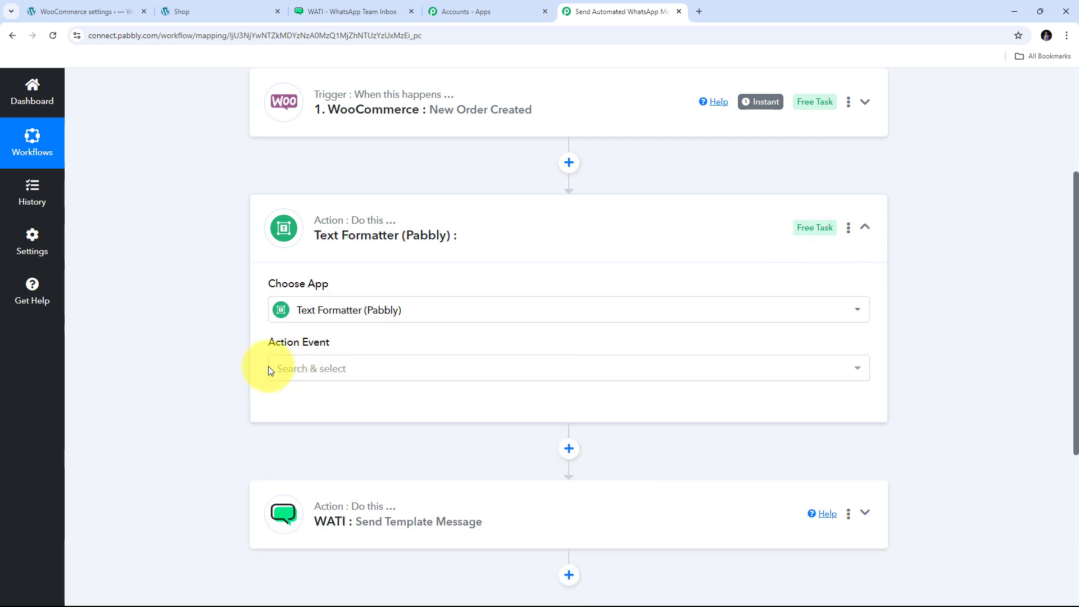
left_click(543, 369)
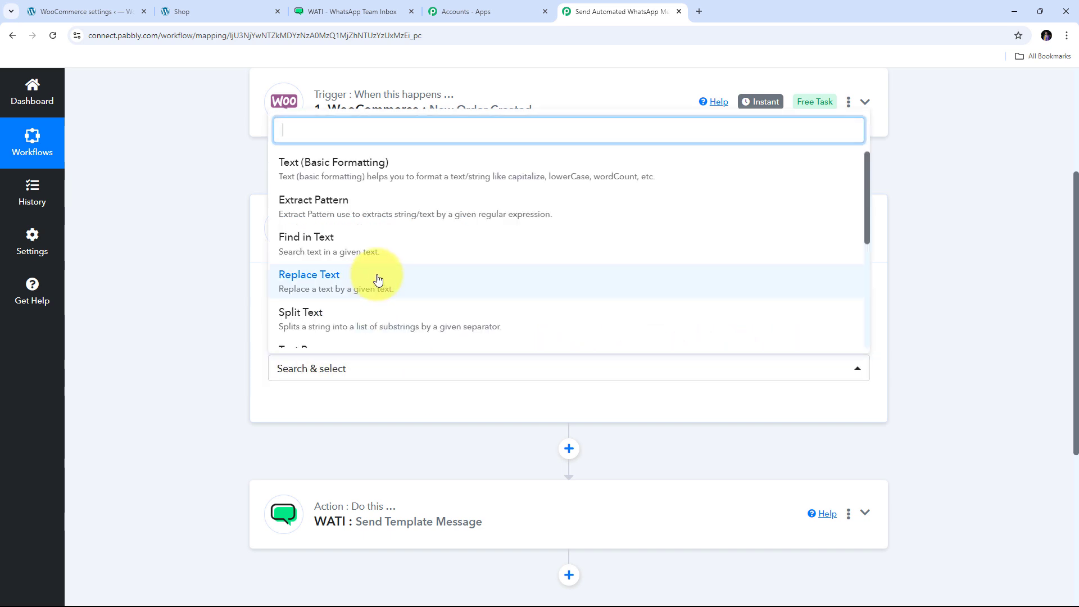
scroll(365, 268, "down", 1)
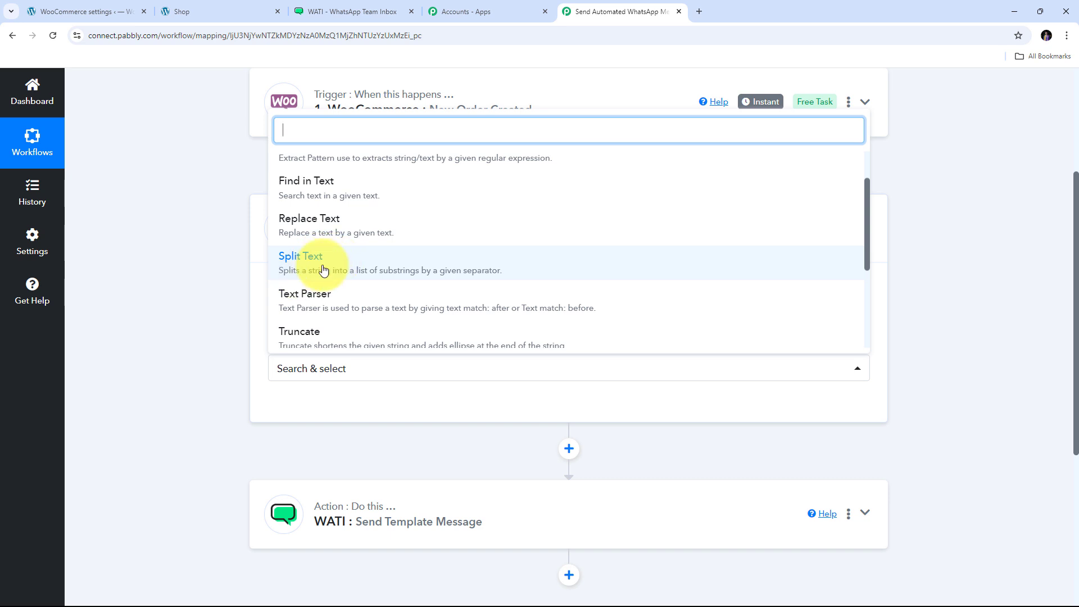
left_click(326, 266)
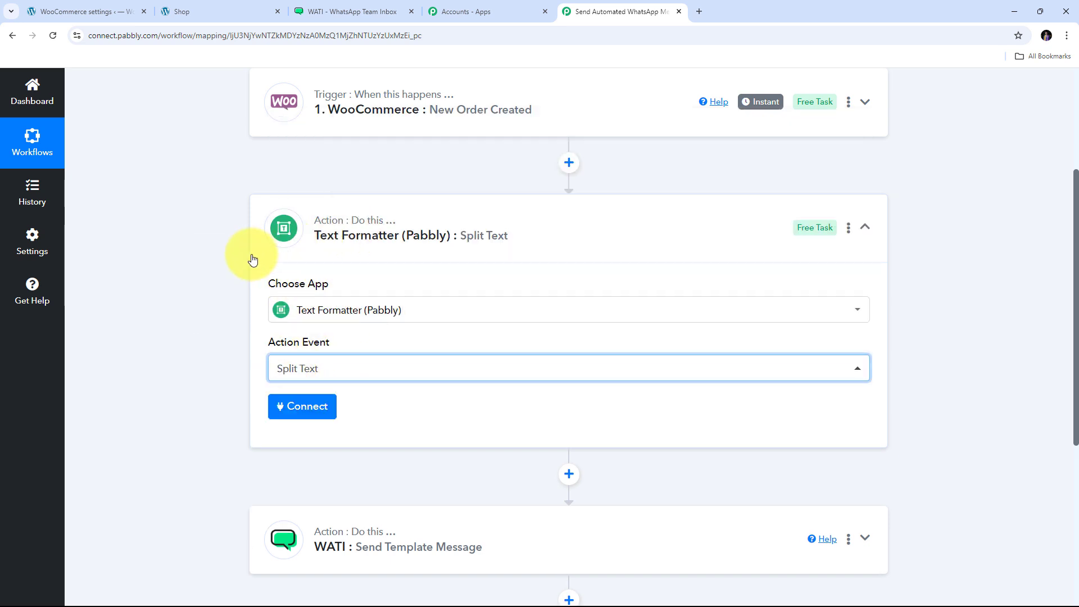
left_click(301, 412)
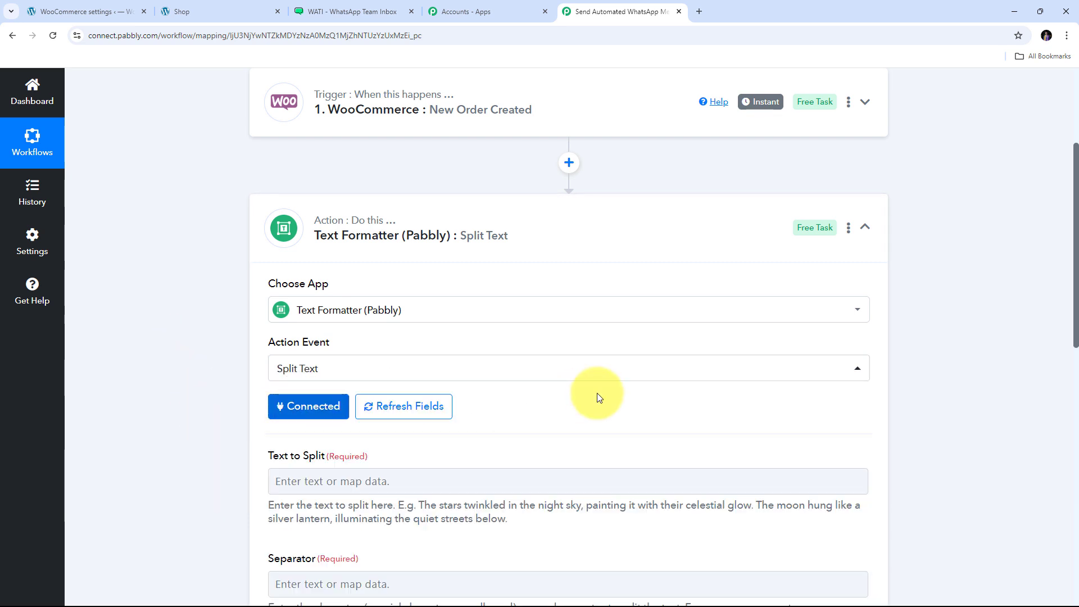
- Map the WooCommerce Billing Phone into the Text to Split field
scroll(571, 334, "down", 2)
scroll(390, 317, "down", 2)
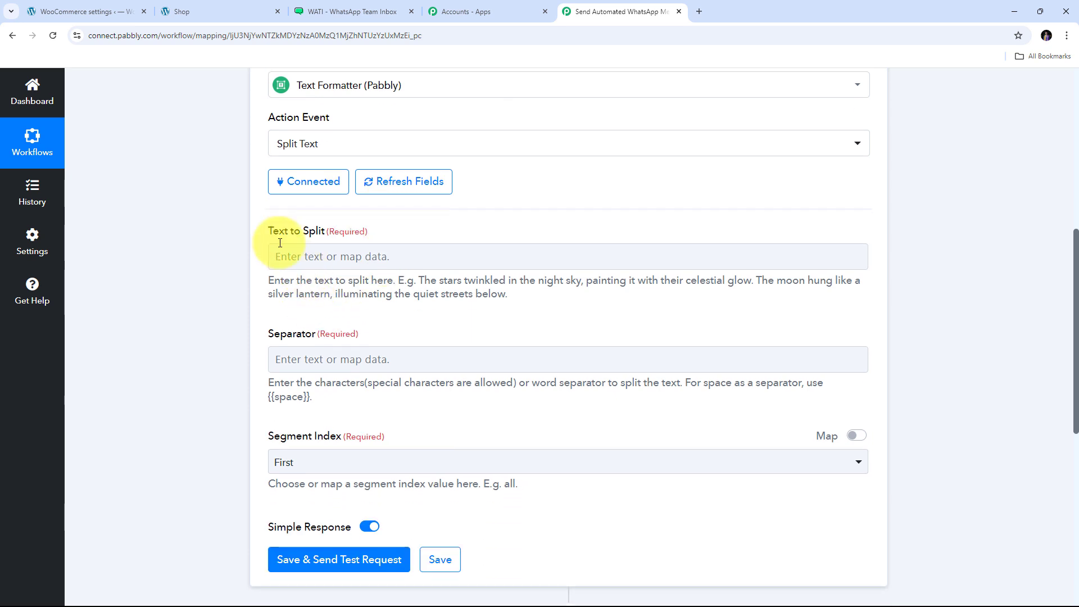
left_click(313, 257)
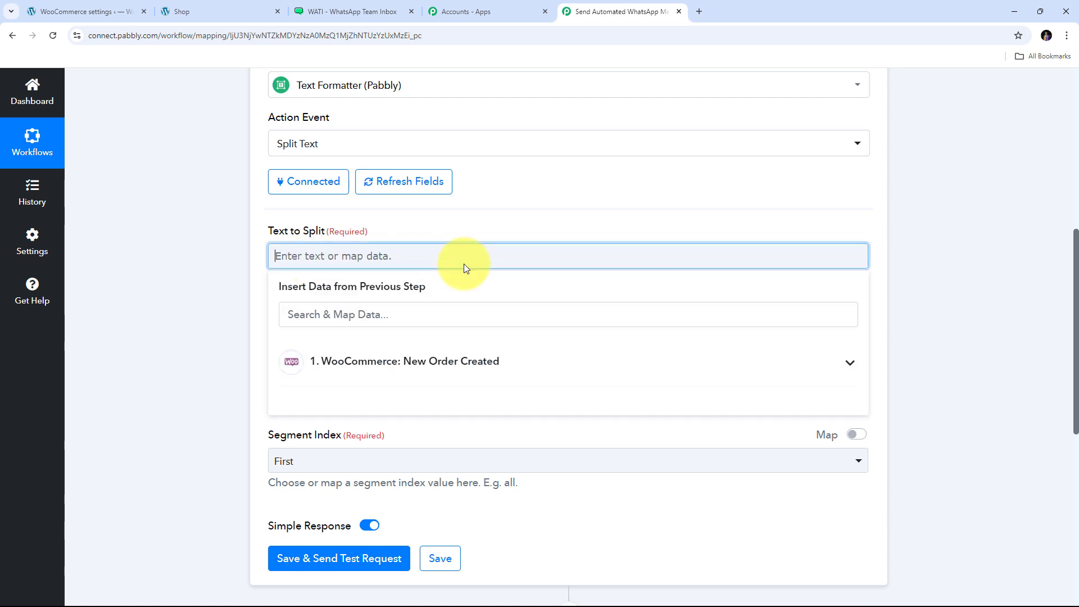
left_click(362, 365)
left_click(346, 314)
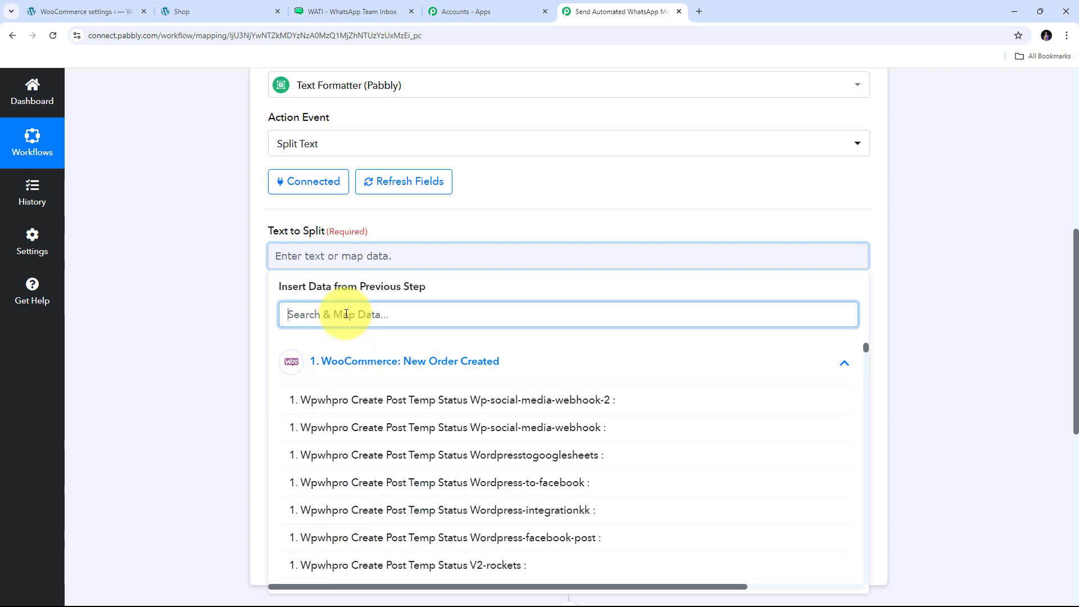
type("Phon")
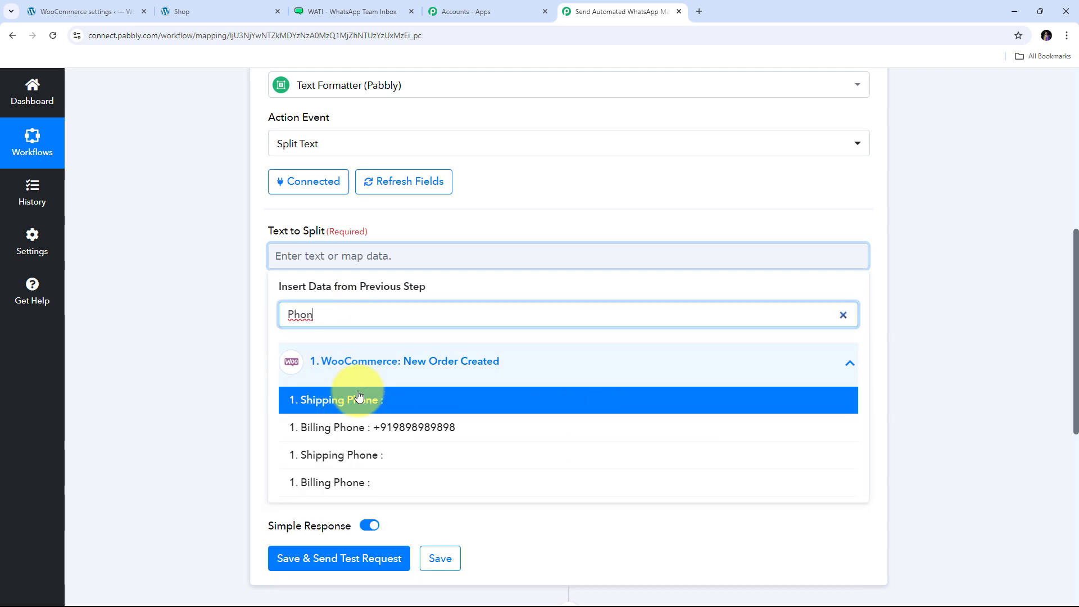
left_click(402, 431)
left_click(115, 326)
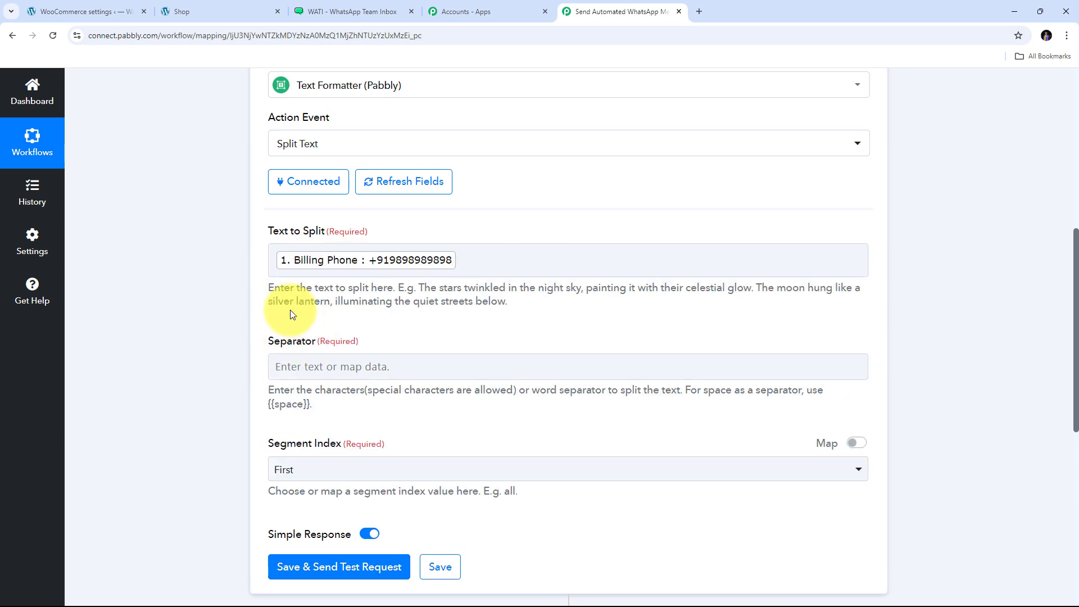
left_click(413, 264)
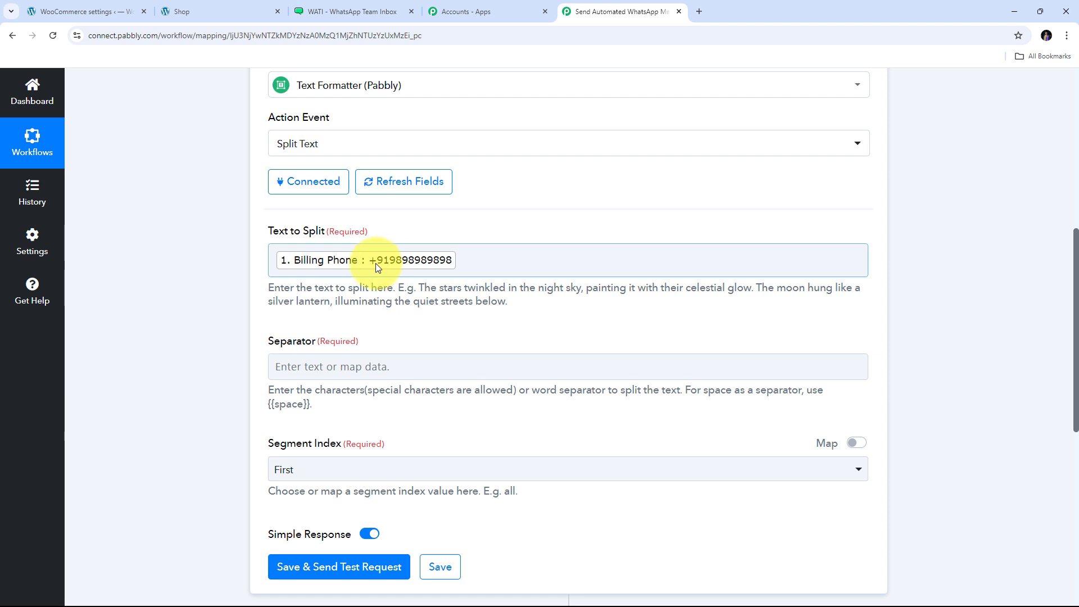
- Set the separator to '+' and the Segment Index to Second
scroll(376, 263, "down", 1)
left_click(295, 309)
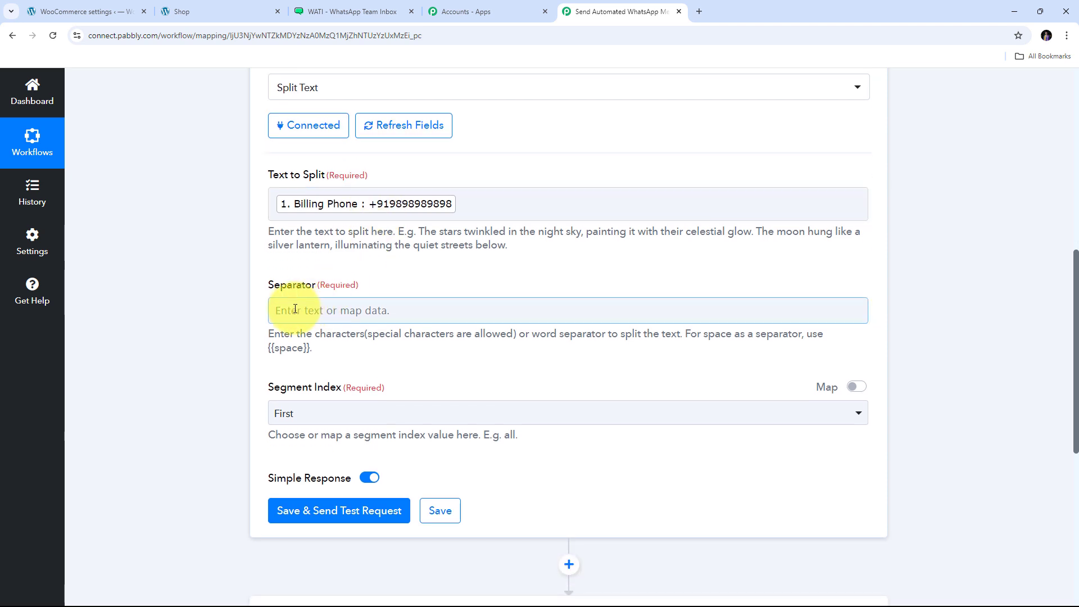
left_click(295, 309)
type("+")
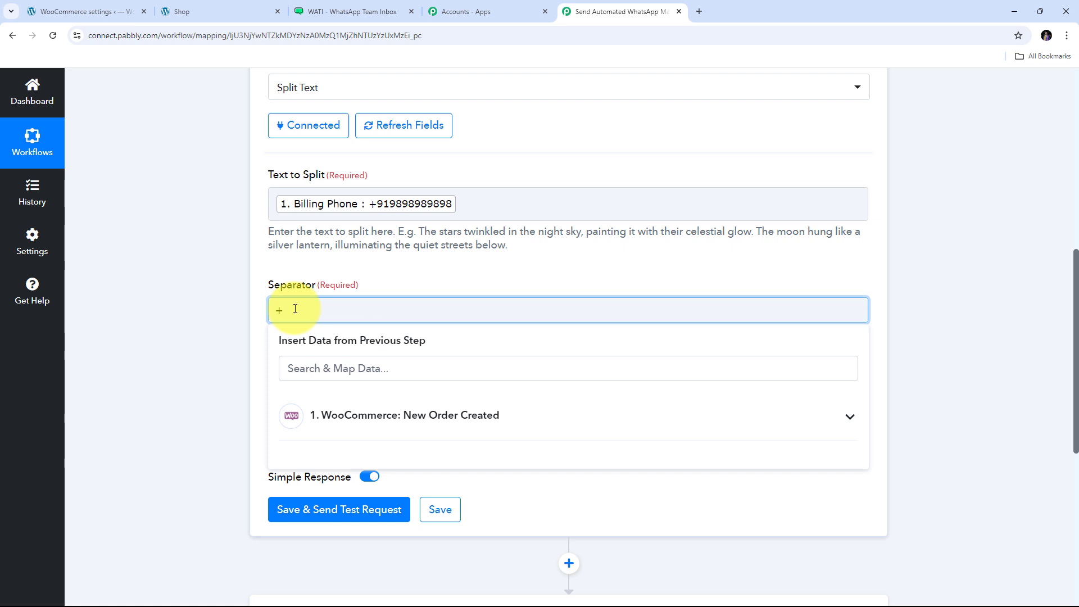
left_click(231, 290)
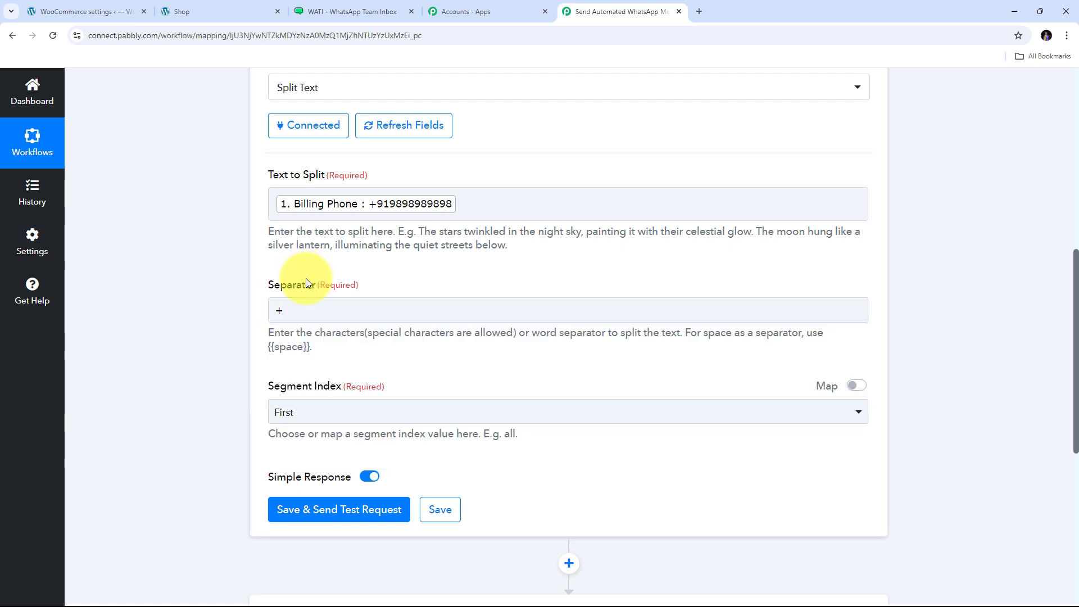
scroll(447, 353, "down", 1)
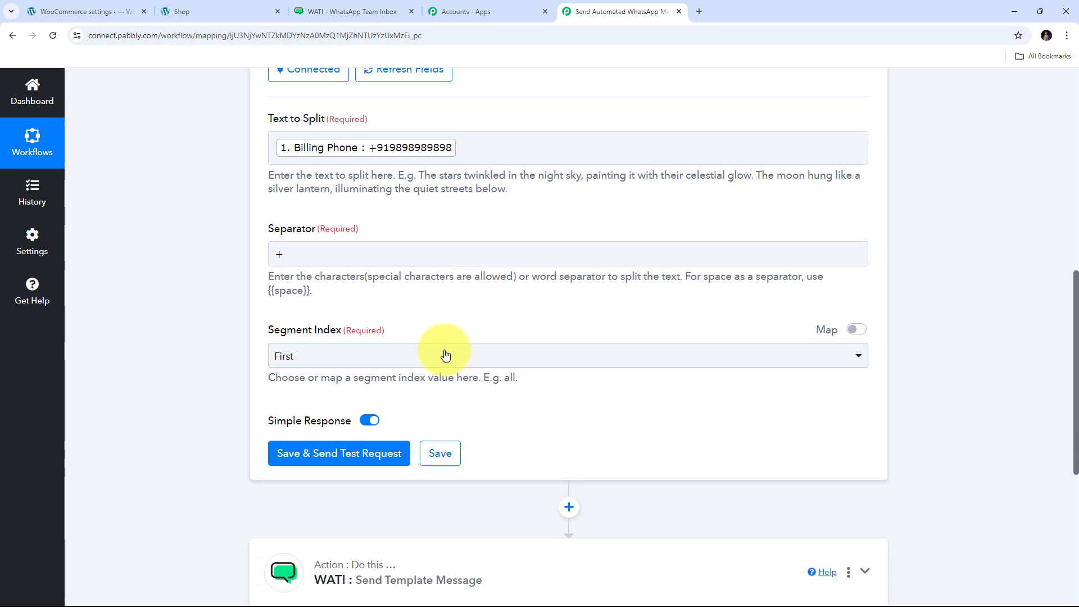
left_click(606, 367)
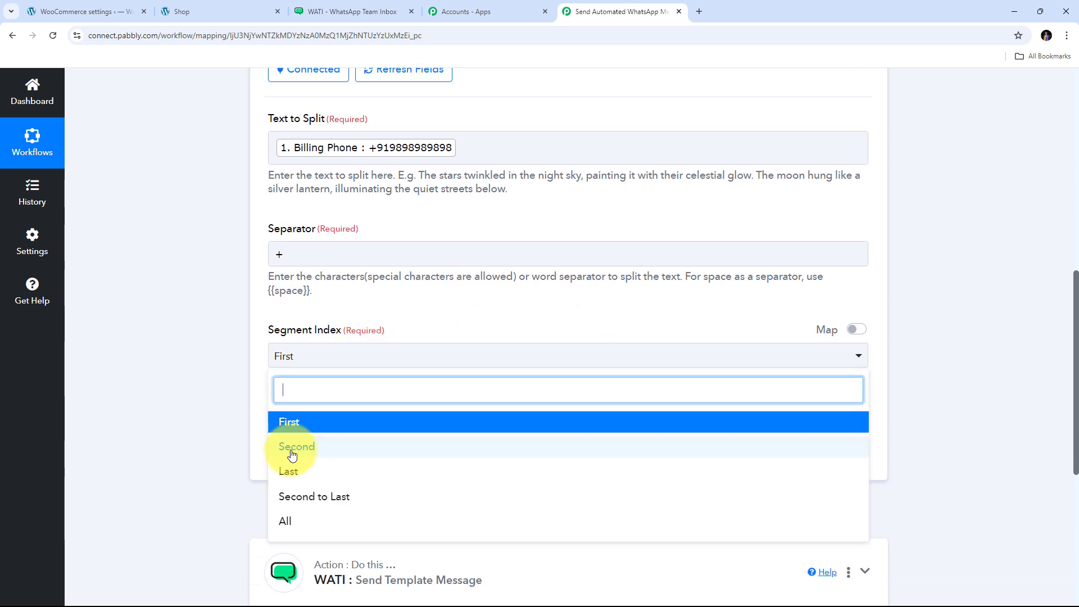
left_click(292, 450)
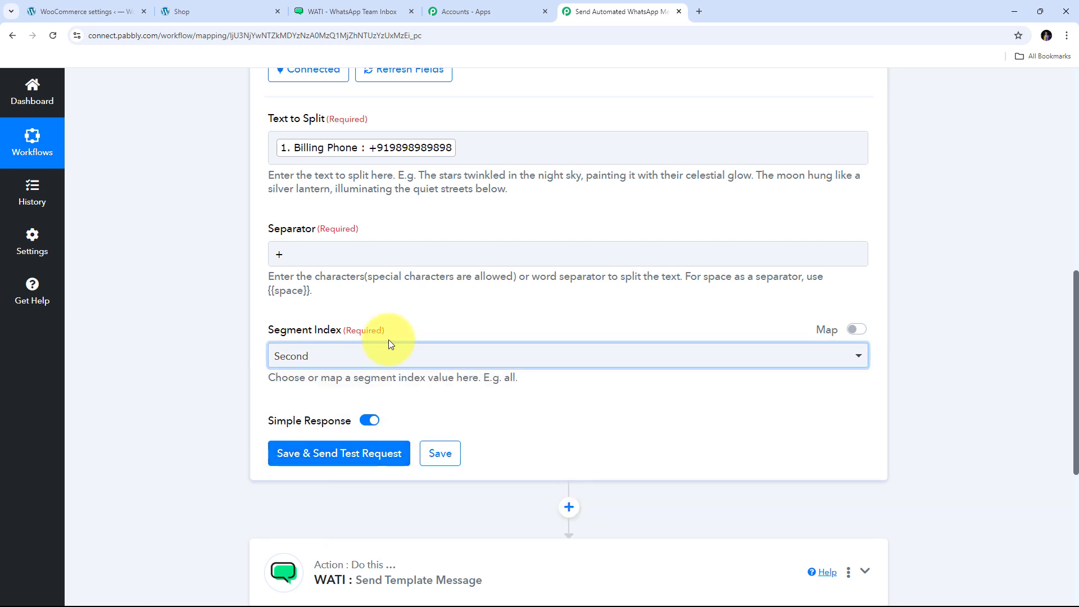
scroll(413, 306, "down", 2)
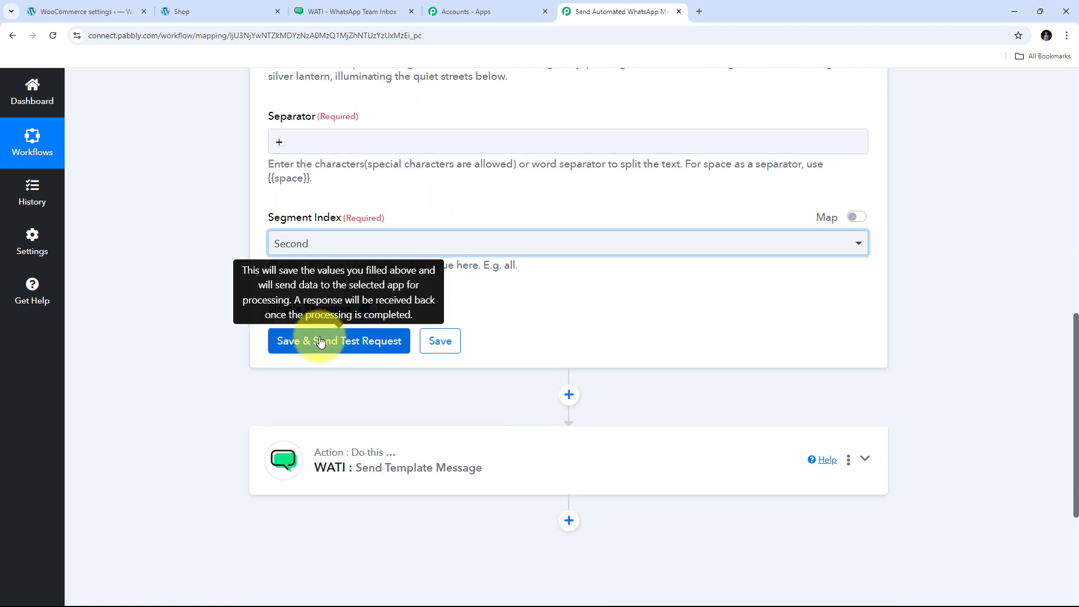
- Save and test the Split Text step, then select the returned phone number without '+'
left_click(327, 342)
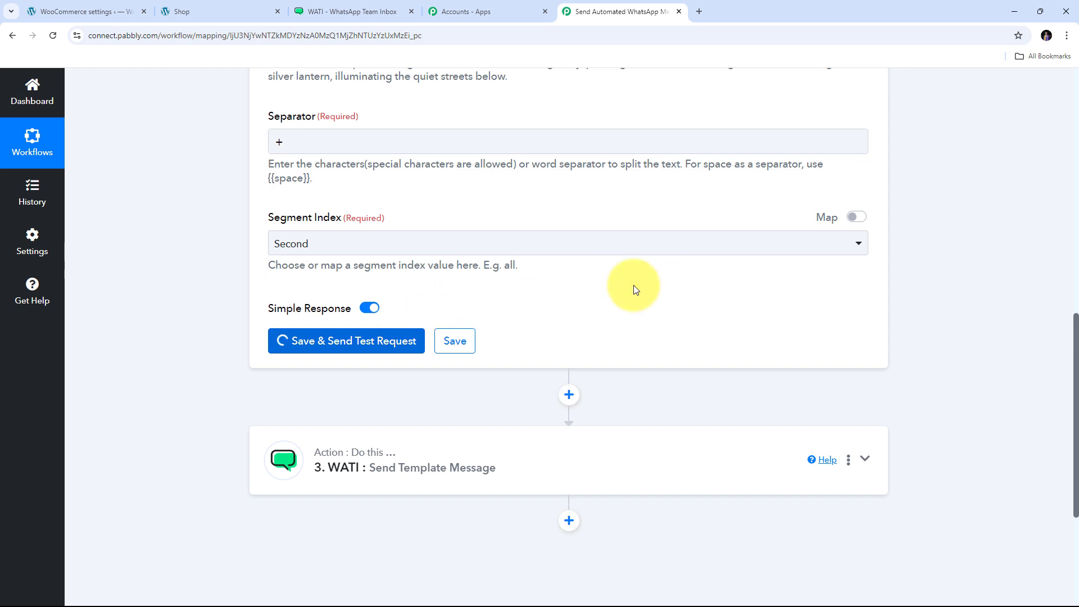
scroll(582, 294, "up", 1)
scroll(373, 214, "up", 3)
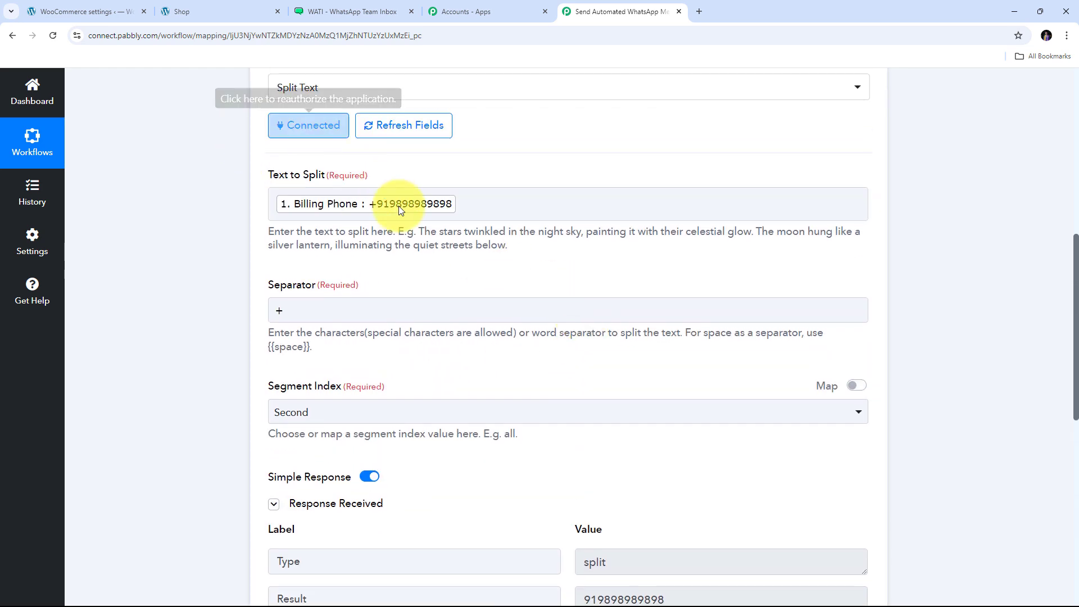
scroll(497, 284, "down", 2)
scroll(531, 282, "down", 1)
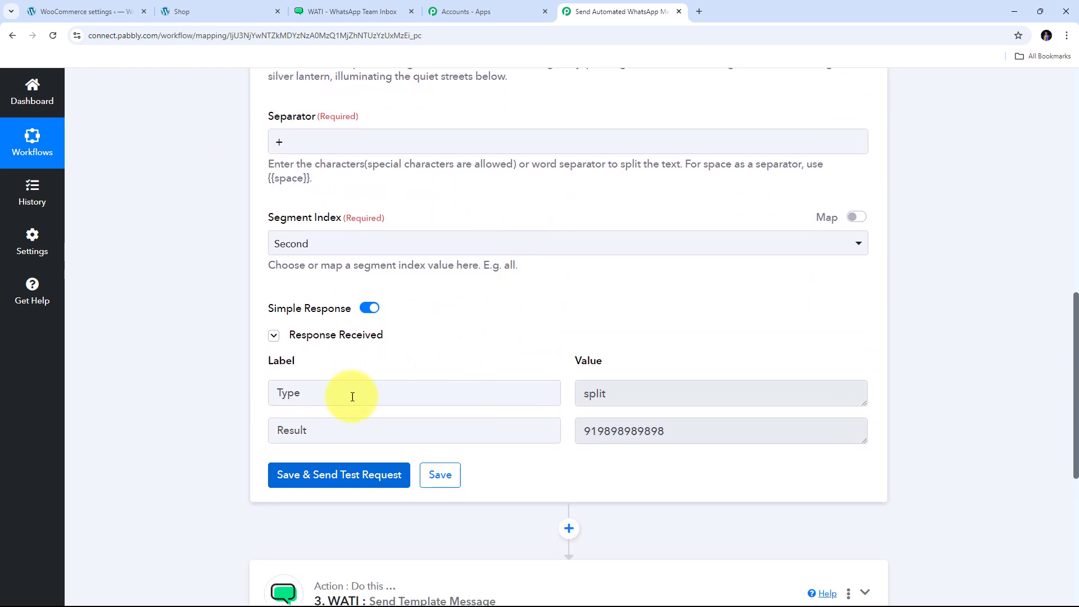
left_click(699, 433)
left_click_drag(698, 432, 513, 433)
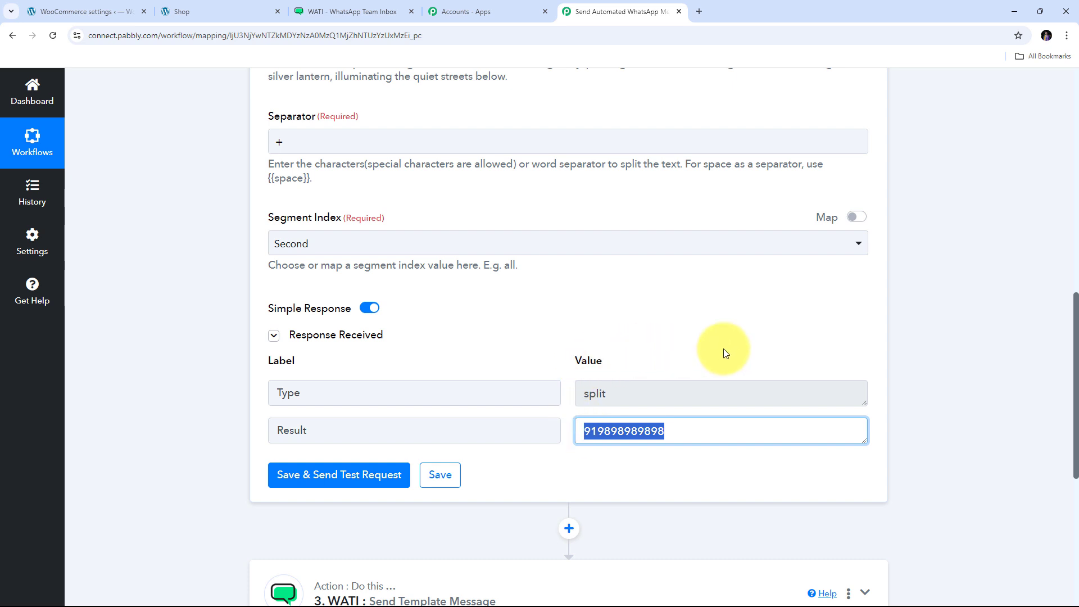
scroll(919, 350, "down", 5)
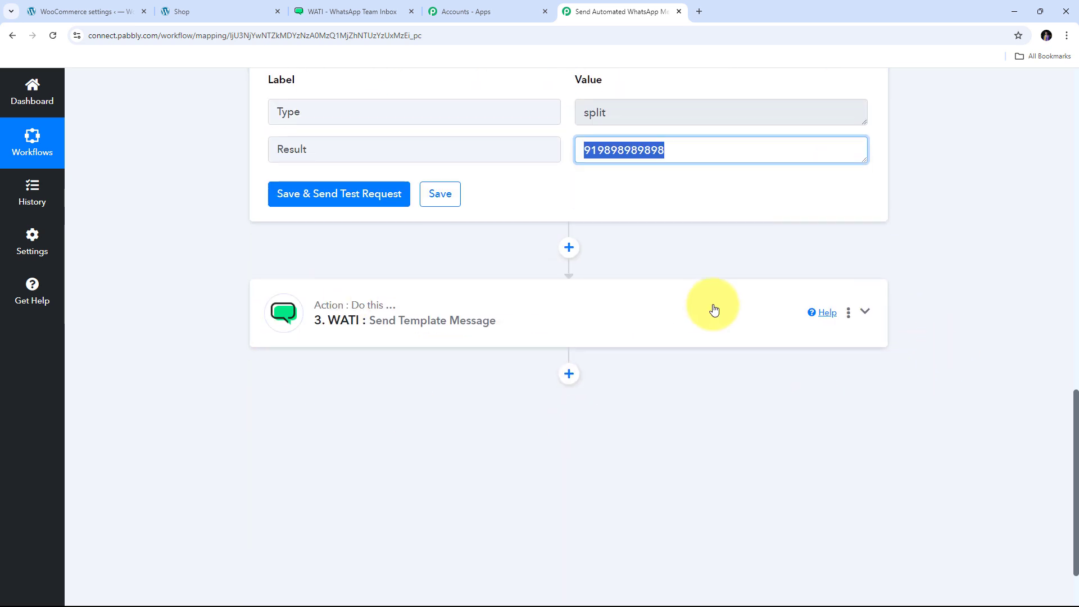
- Replace the WATI WhatsApp Number's Billing Phone token with the Text Formatter's 2. Result
left_click(865, 313)
scroll(618, 337, "down", 10)
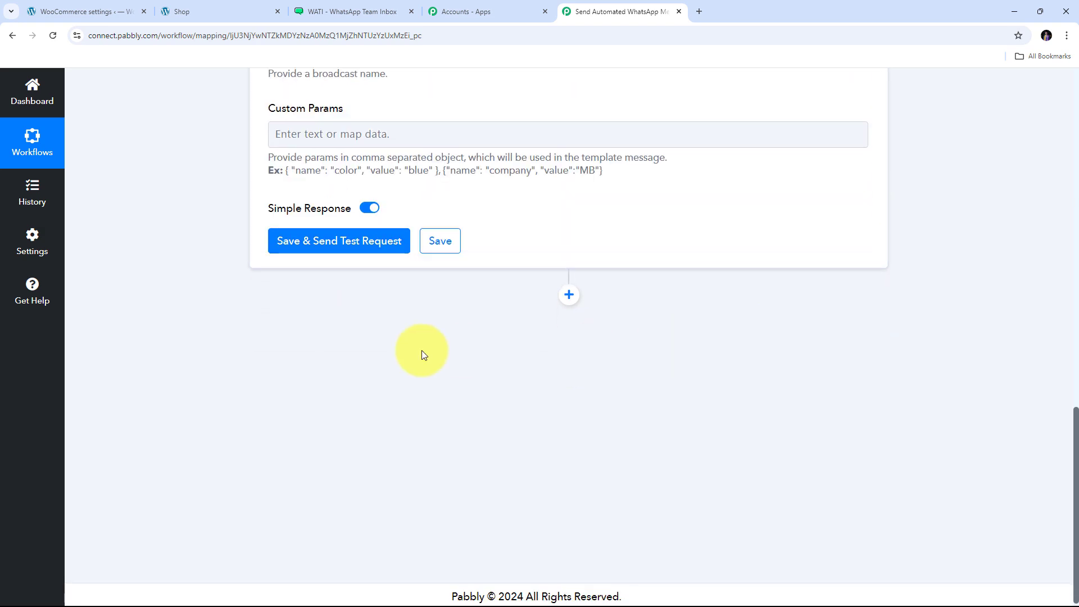
scroll(422, 354, "up", 6)
left_click(472, 316)
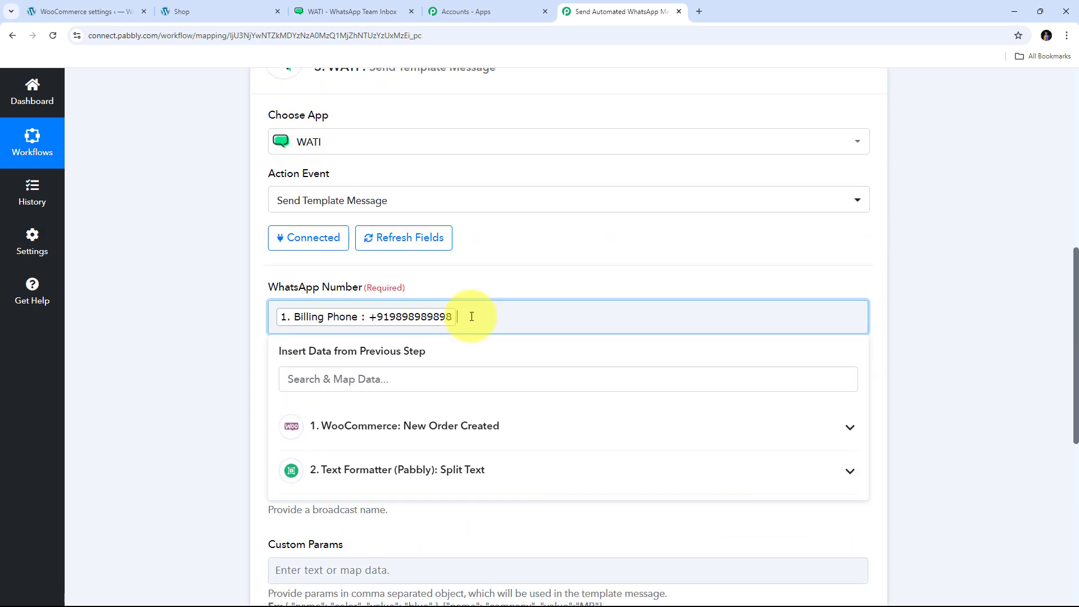
key("BackSpace")
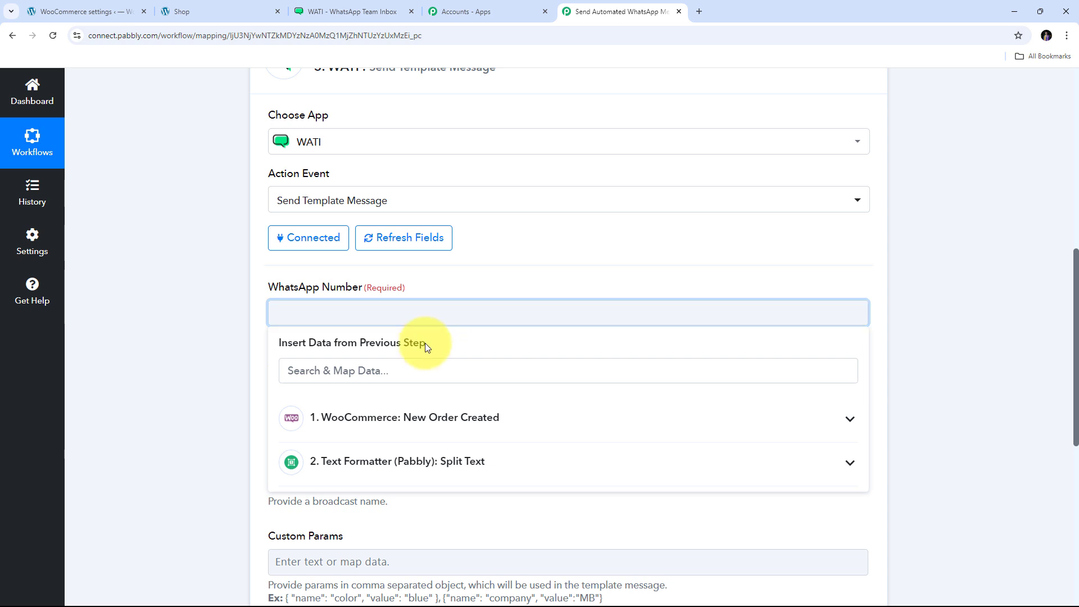
left_click(443, 469)
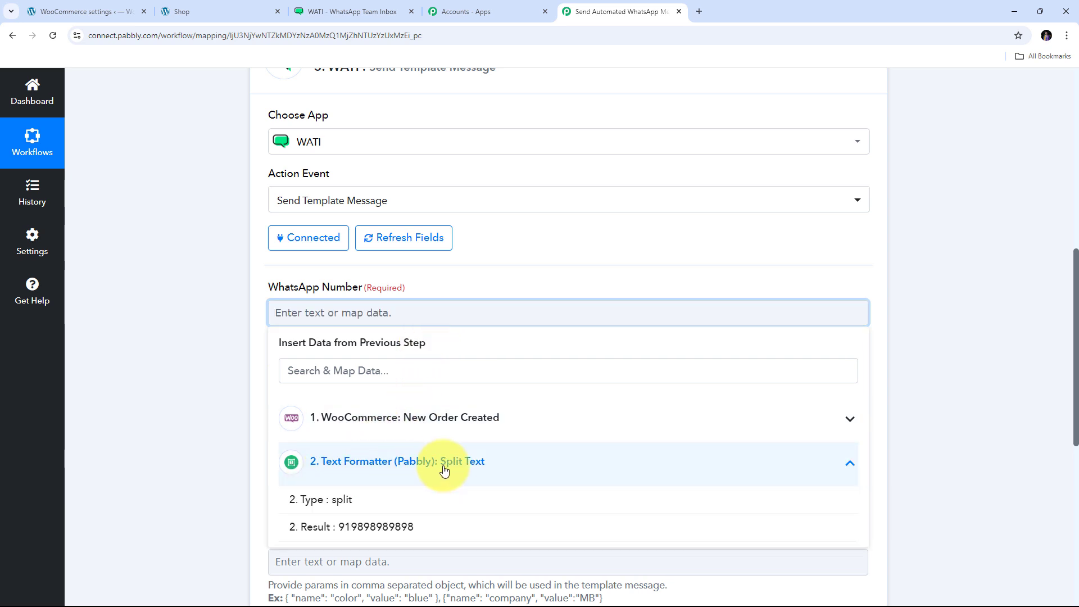
scroll(337, 438, "down", 2)
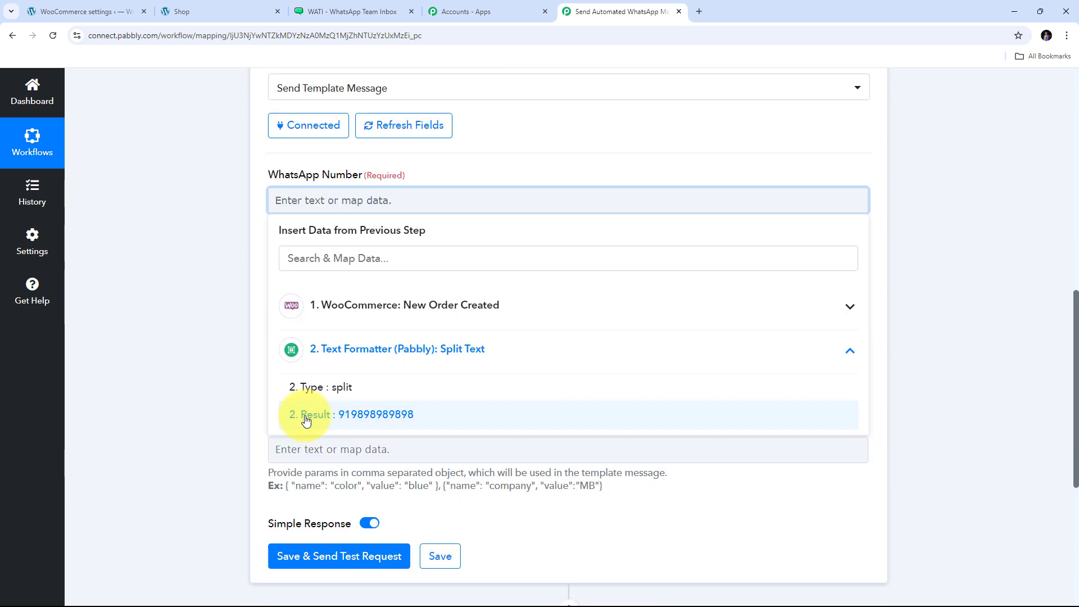
left_click(368, 421)
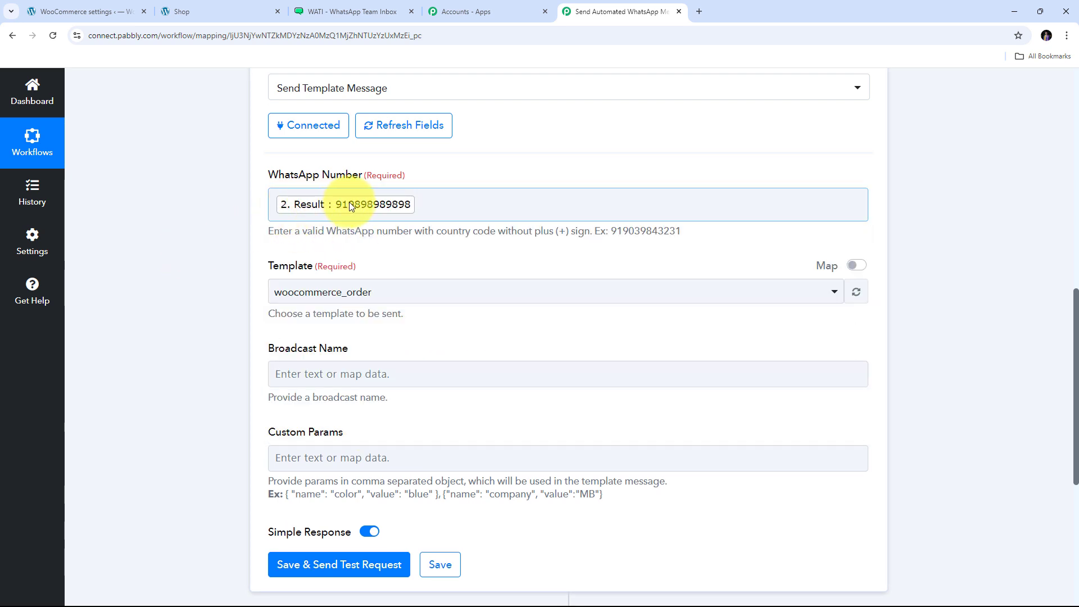
scroll(294, 212, "down", 1)
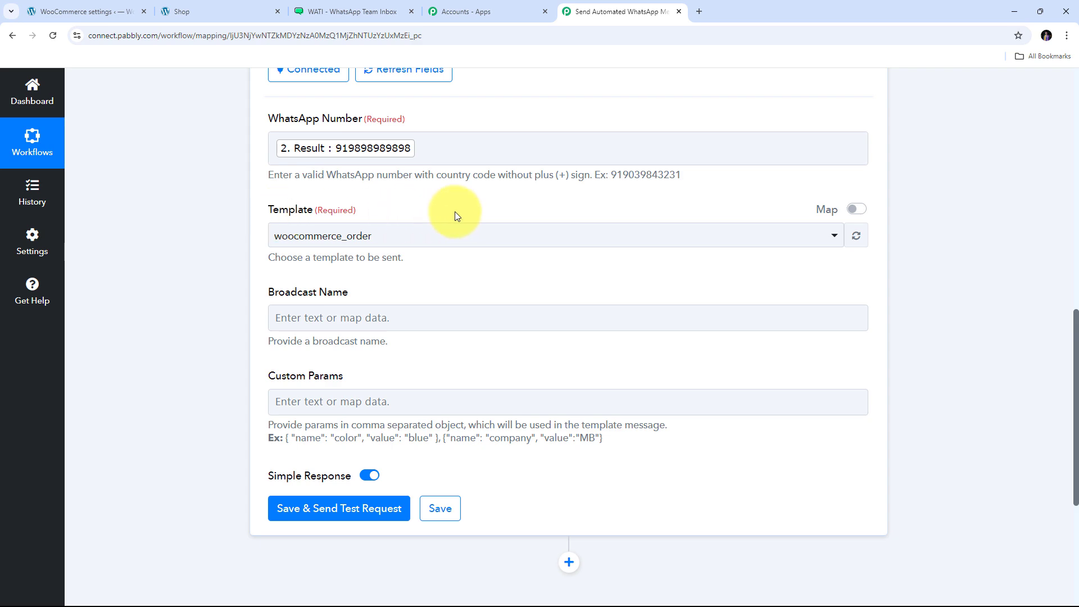
left_click(359, 13)
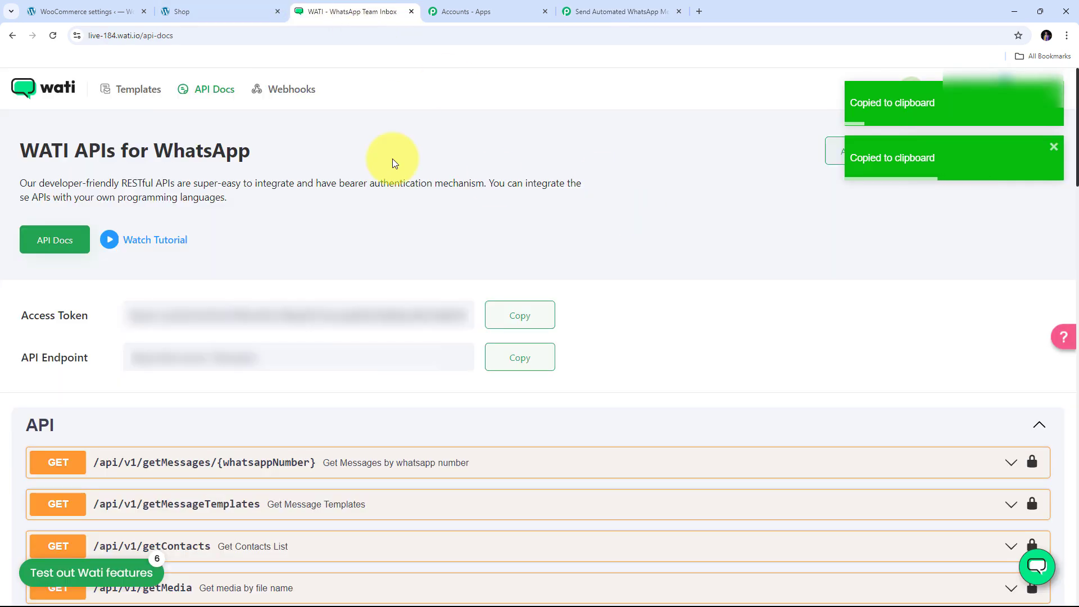
- Open WATI's Templates list to locate the approved woocommerce_order template
left_click(134, 91)
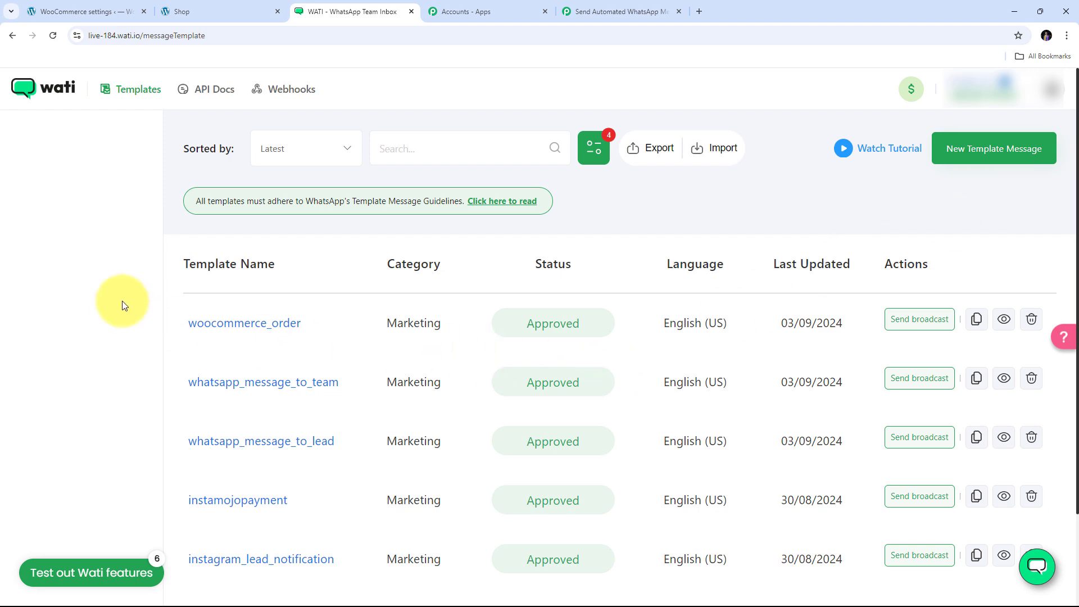
scroll(120, 302, "down", 2)
scroll(504, 368, "up", 2)
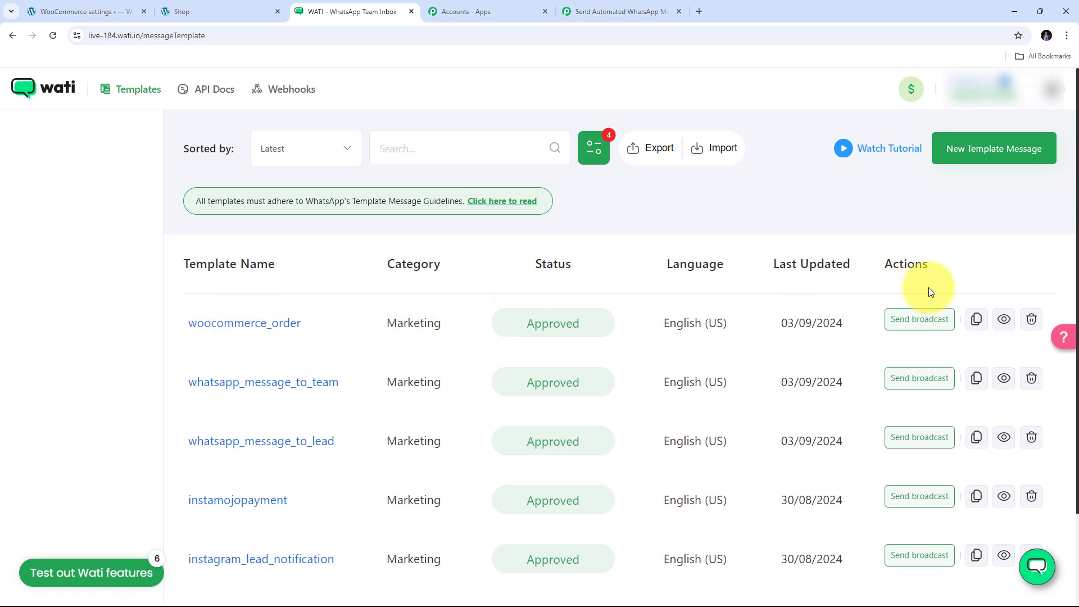
- Open woocommerce_order and review its {{name}}, {{order_number}}, {{status}}, {{total}}, {{address}} placeholders
left_click(237, 326)
scroll(518, 272, "down", 4)
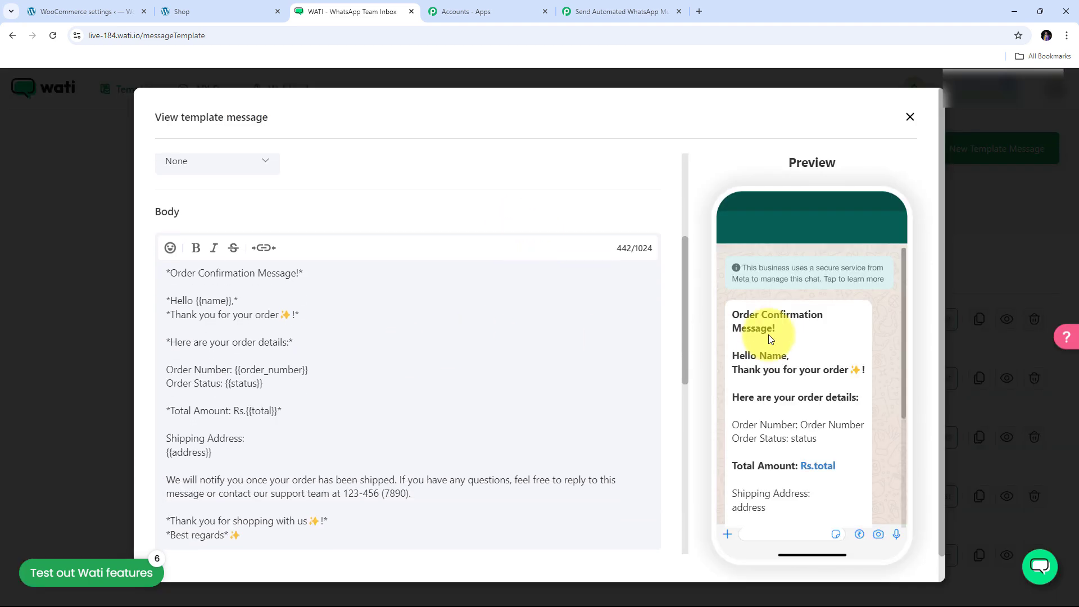
scroll(771, 337, "down", 4)
scroll(771, 332, "up", 4)
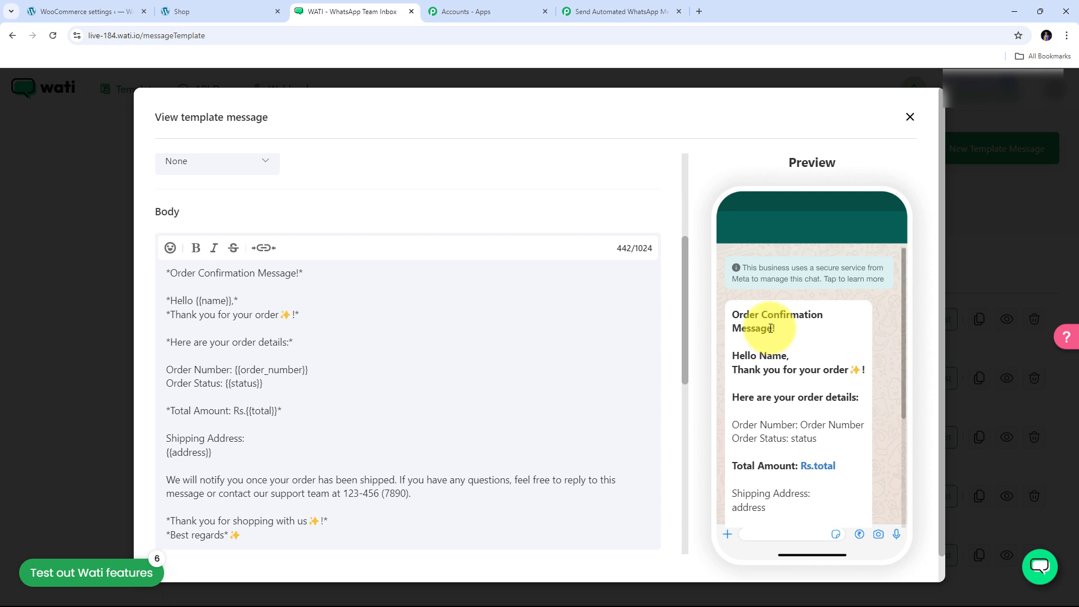
scroll(771, 329, "down", 3)
scroll(771, 328, "up", 2)
scroll(769, 329, "down", 1)
scroll(770, 331, "up", 1)
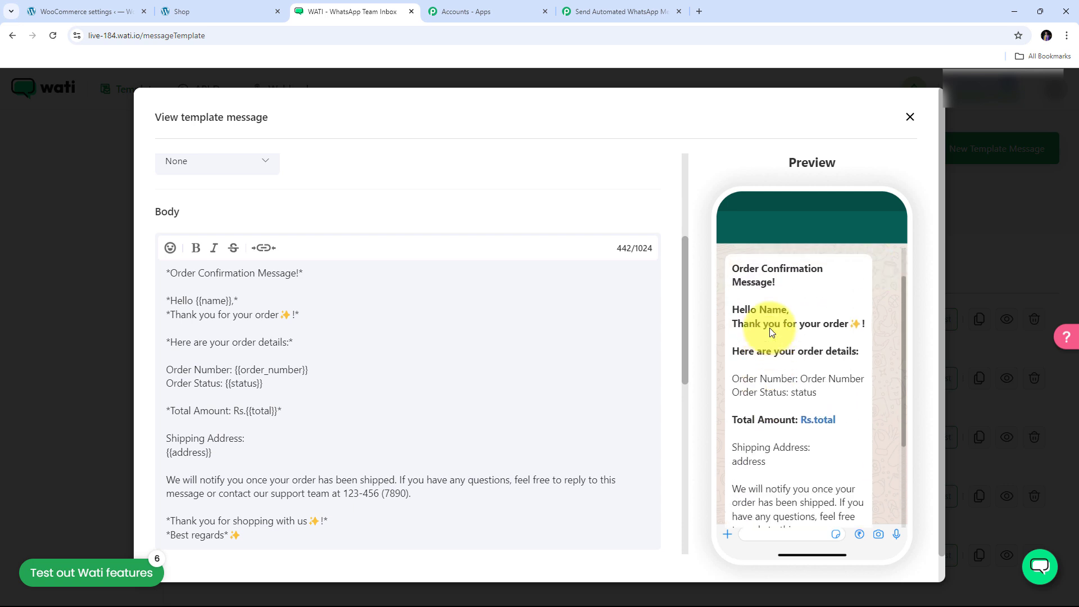
scroll(770, 329, "up", 1)
scroll(747, 303, "down", 1)
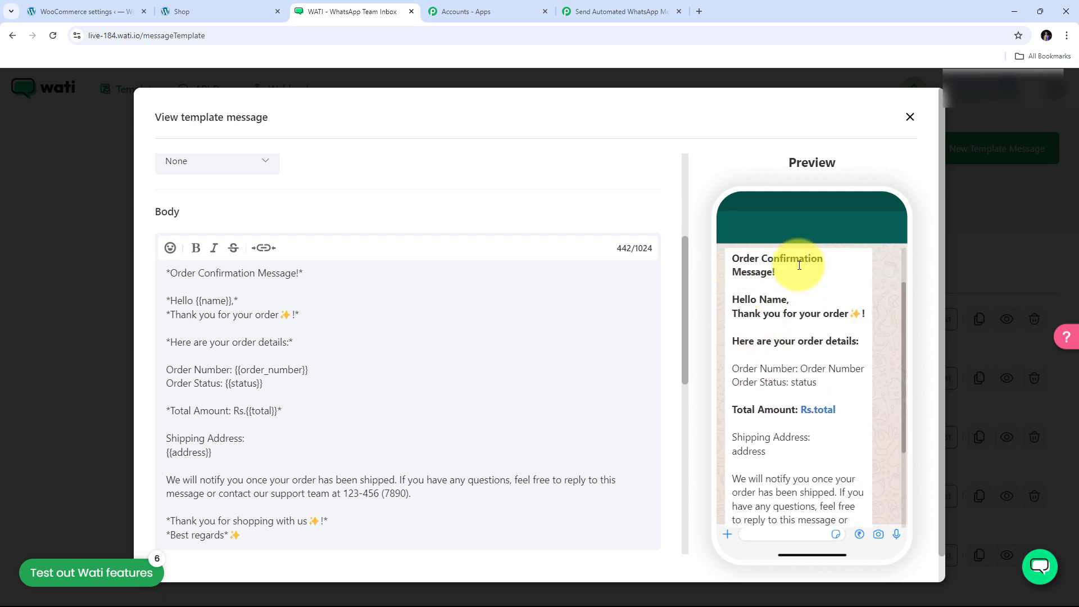
scroll(750, 274, "down", 1)
scroll(750, 274, "up", 1)
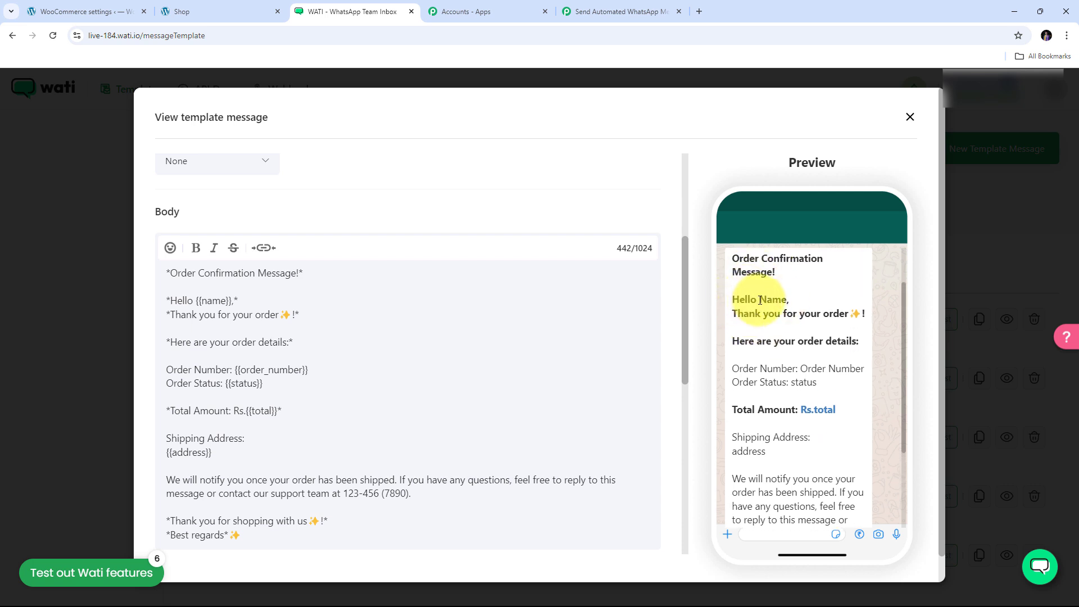
left_click_drag(760, 300, 789, 300)
scroll(416, 335, "down", 1)
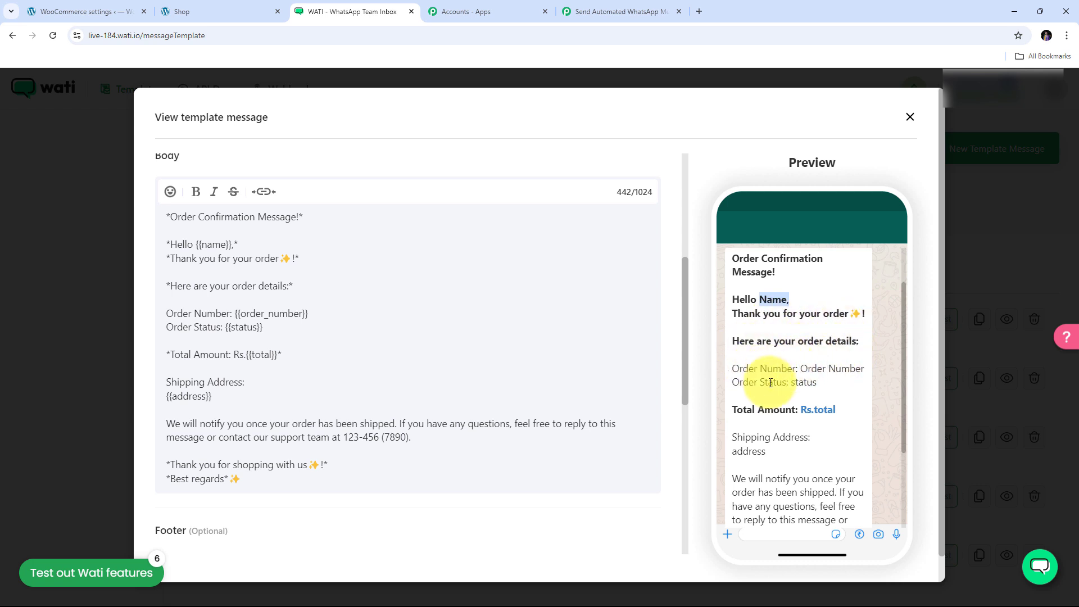
scroll(766, 374, "down", 1)
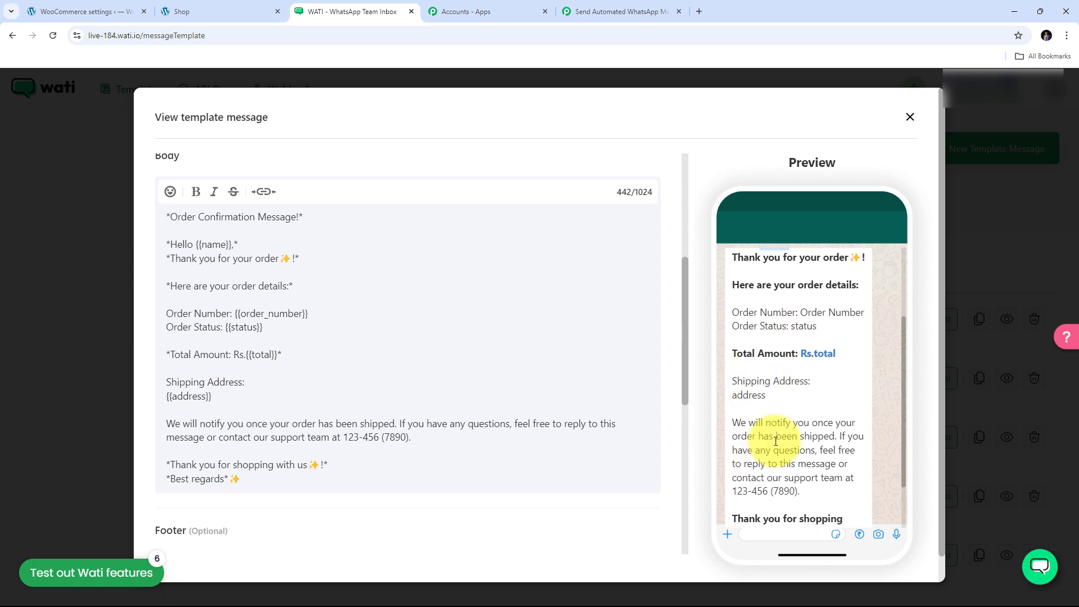
scroll(782, 442, "down", 1)
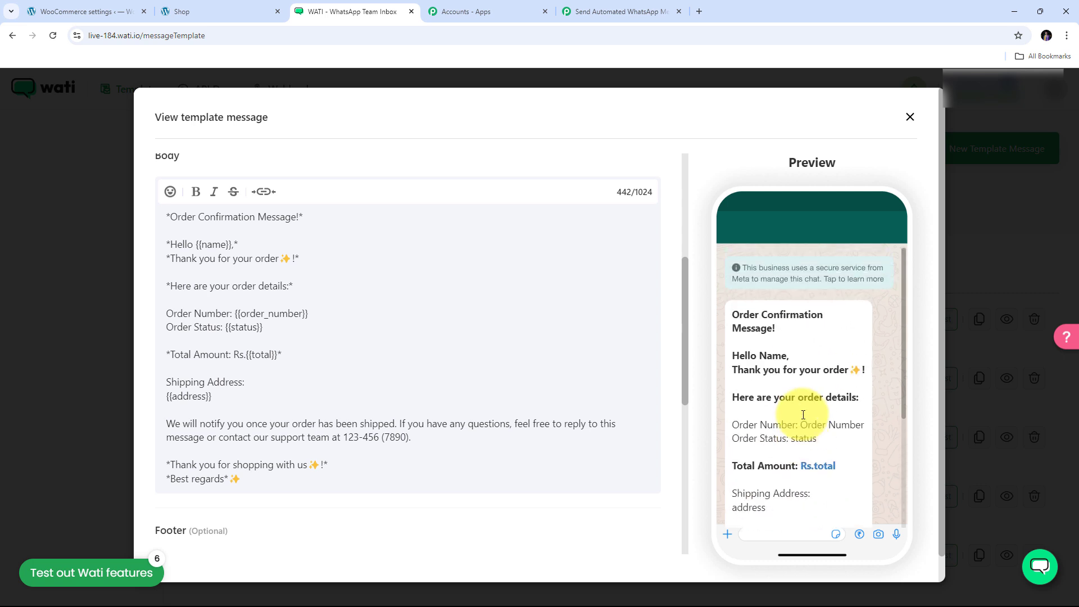
scroll(783, 375, "down", 1)
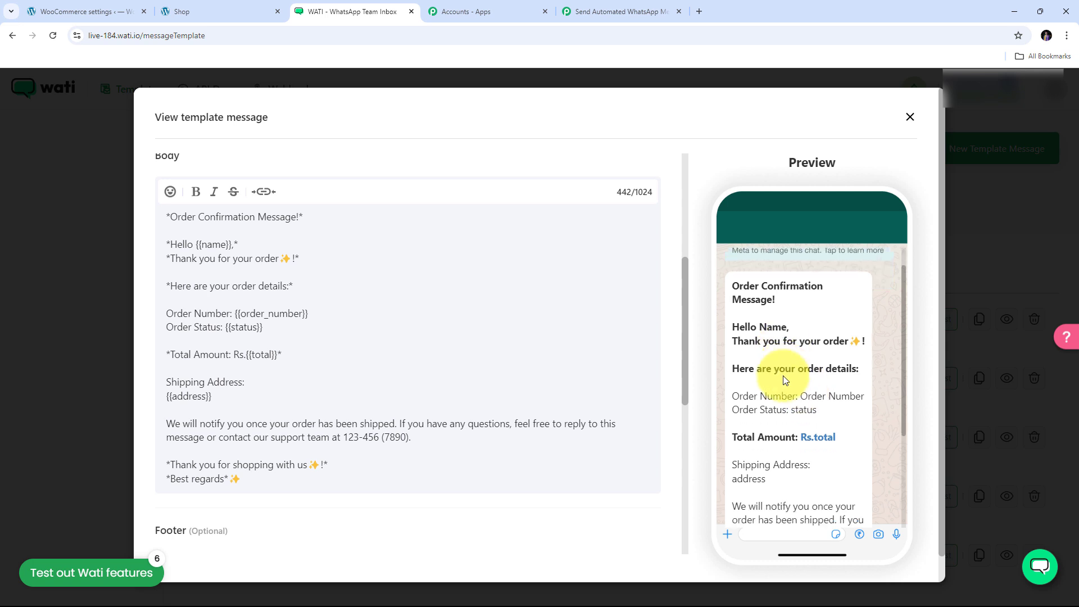
- Back in Pabbly Connect, select woocommerce_order as the WATI template
left_click(602, 10)
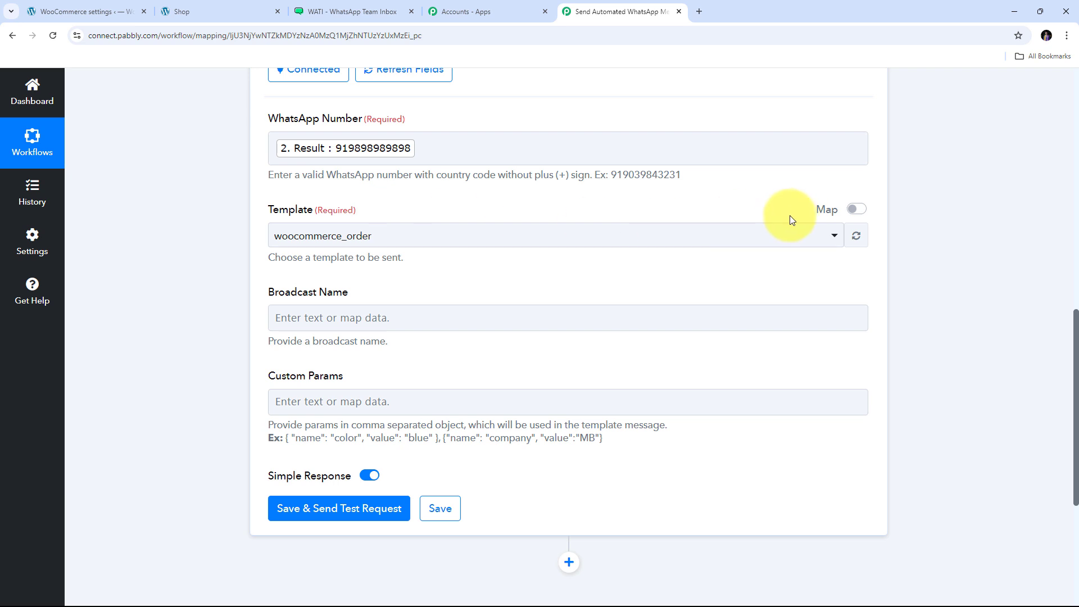
left_click(662, 238)
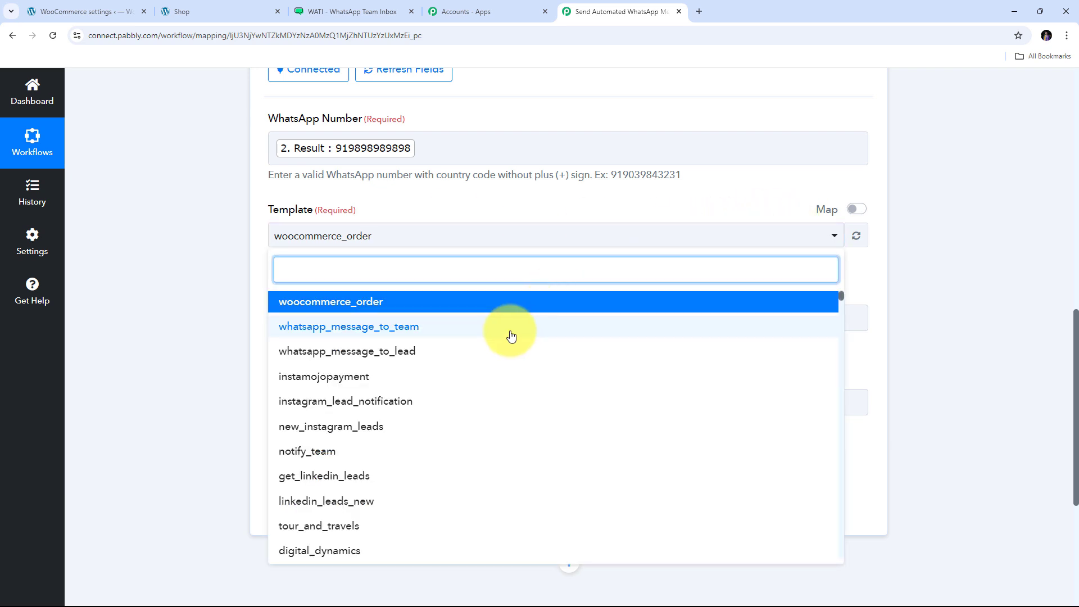
scroll(508, 332, "down", 3)
scroll(509, 366, "up", 1)
scroll(510, 405, "up", 3)
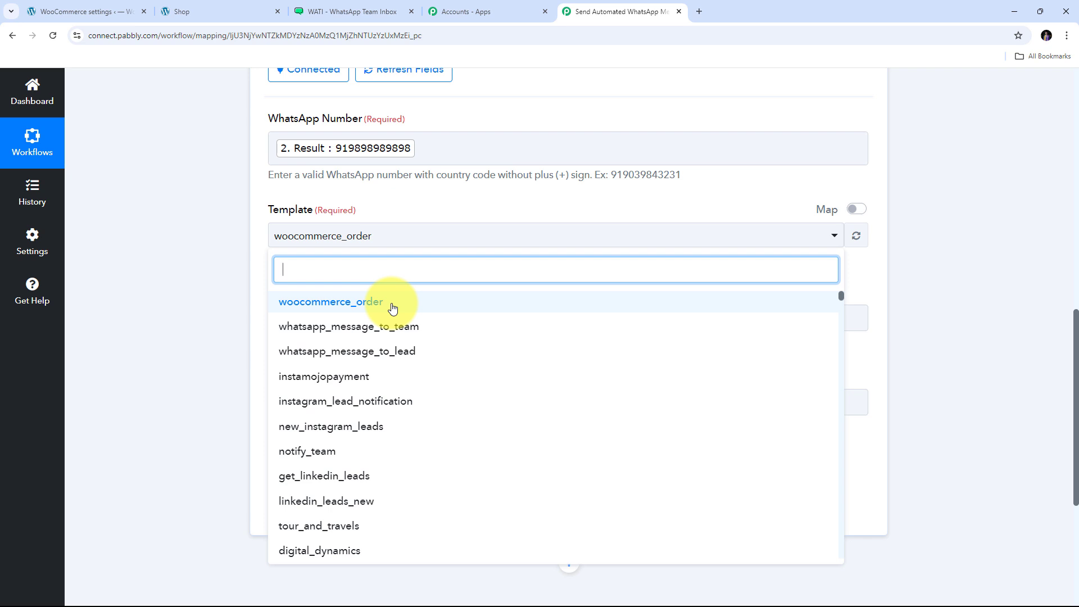
left_click(392, 308)
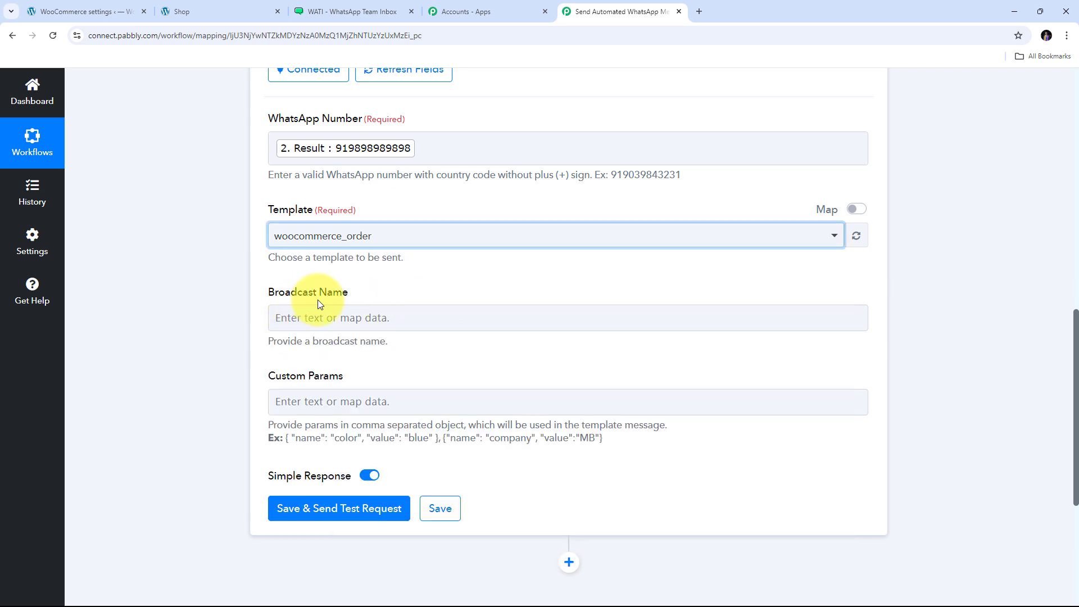
- Set the Broadcast Name to None
left_click(323, 319)
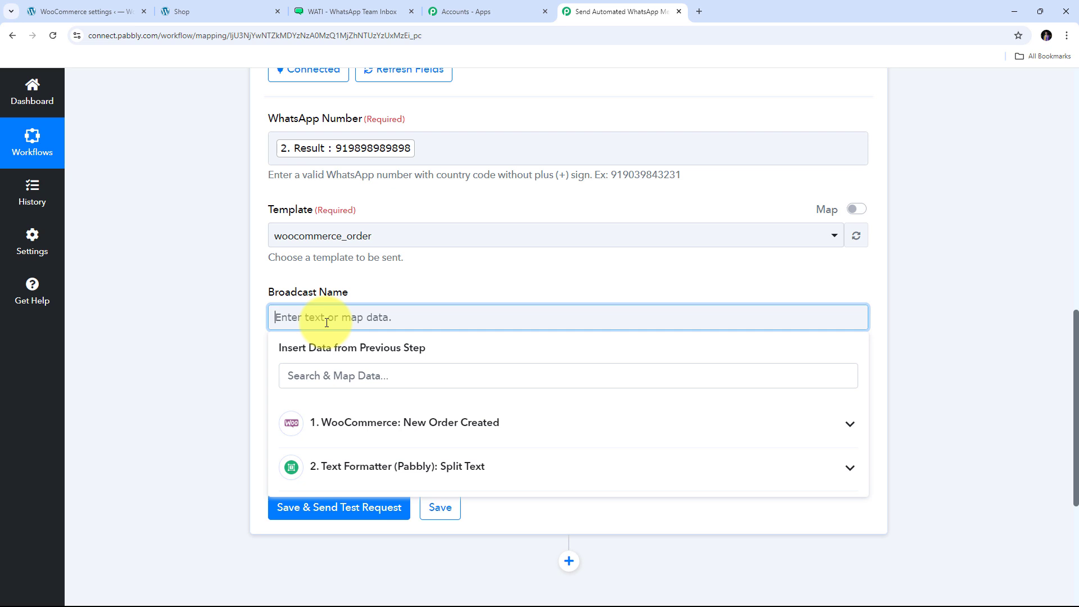
type("None")
scroll(350, 311, "down", 1)
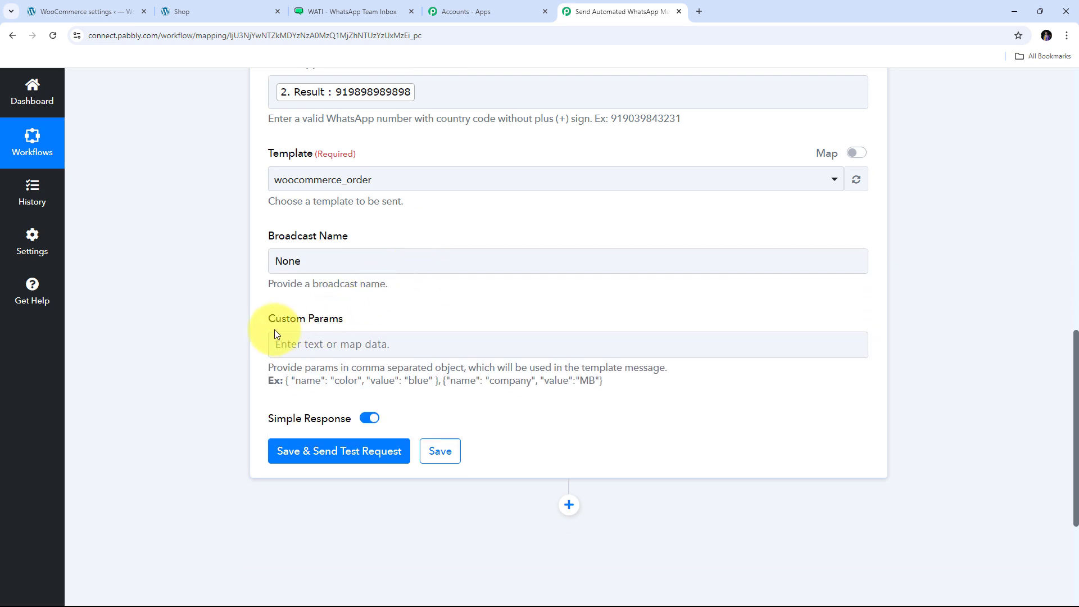
left_click(281, 342)
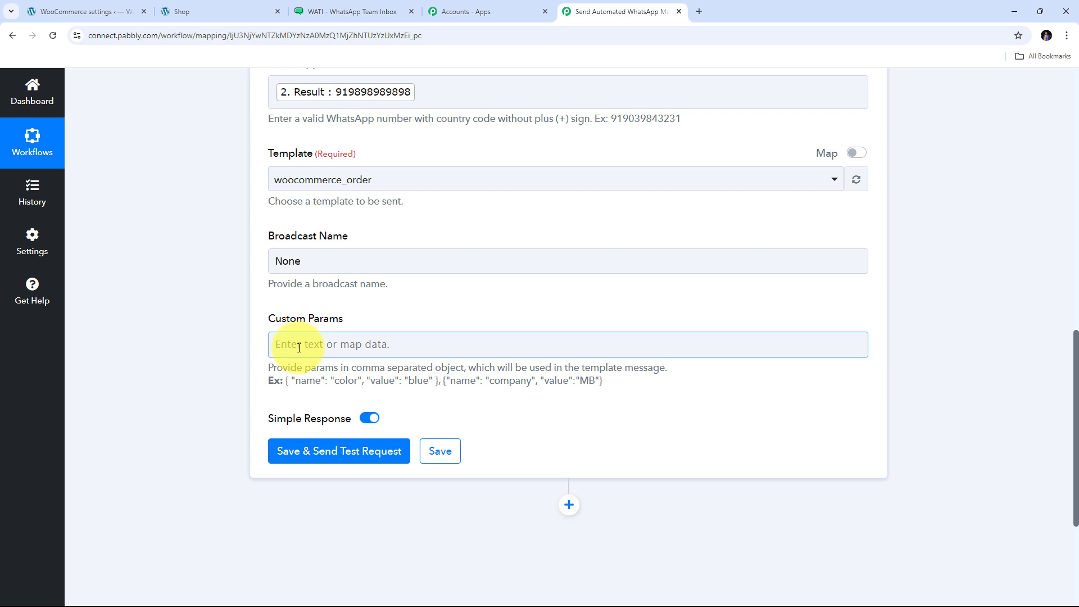
left_click_drag(284, 381, 446, 398)
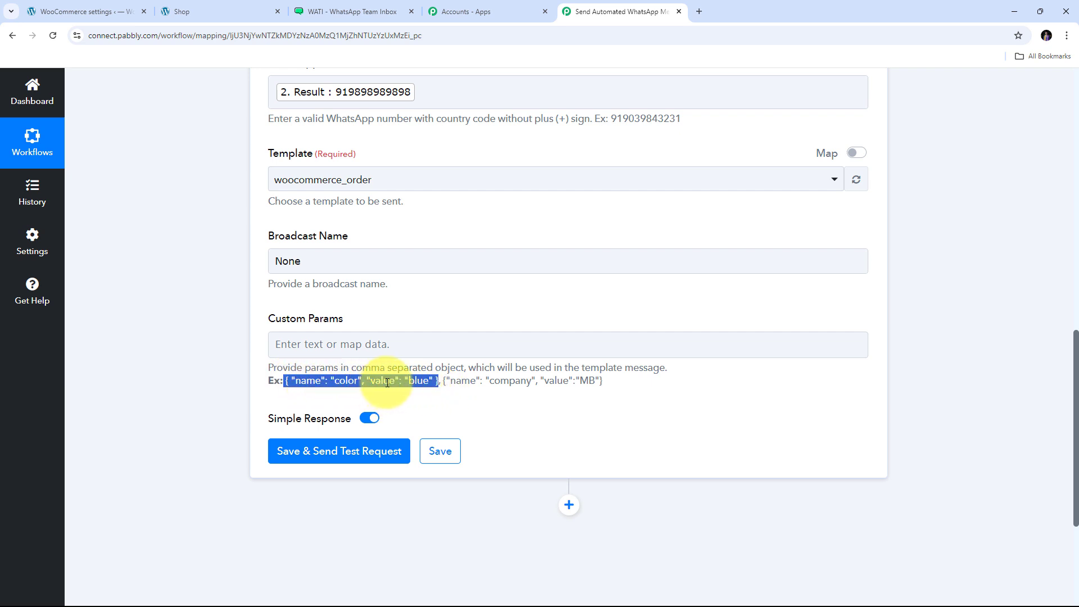
left_click(285, 387)
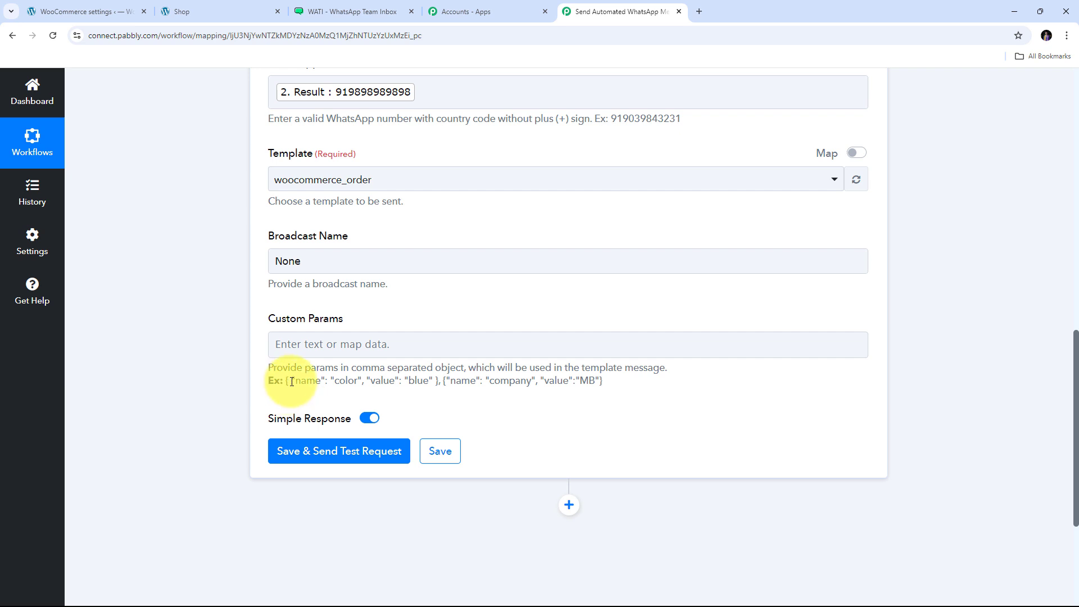
left_click_drag(291, 382, 444, 384)
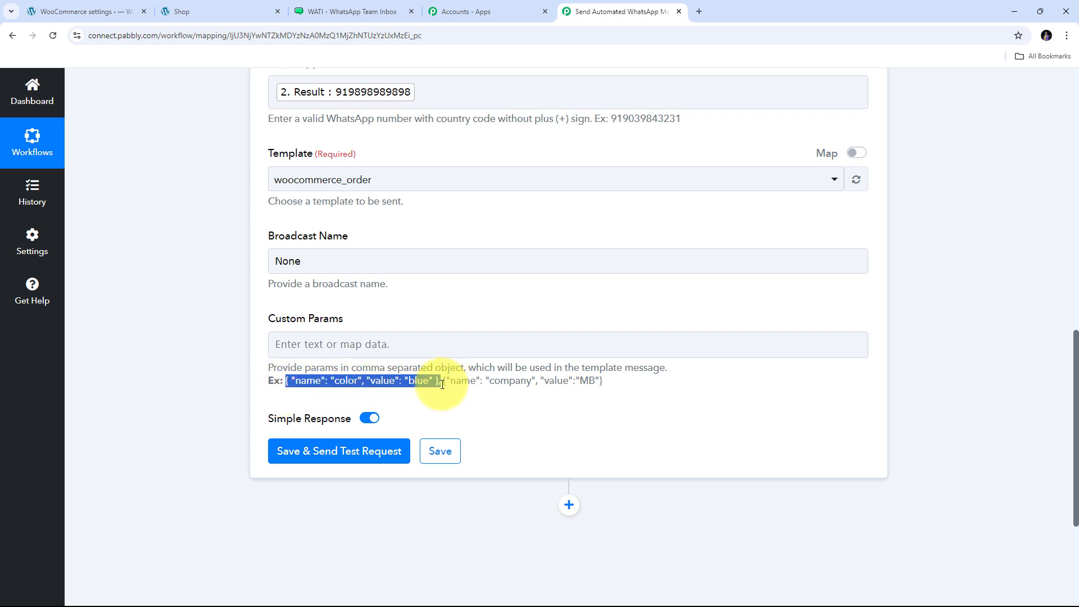
left_click(304, 400)
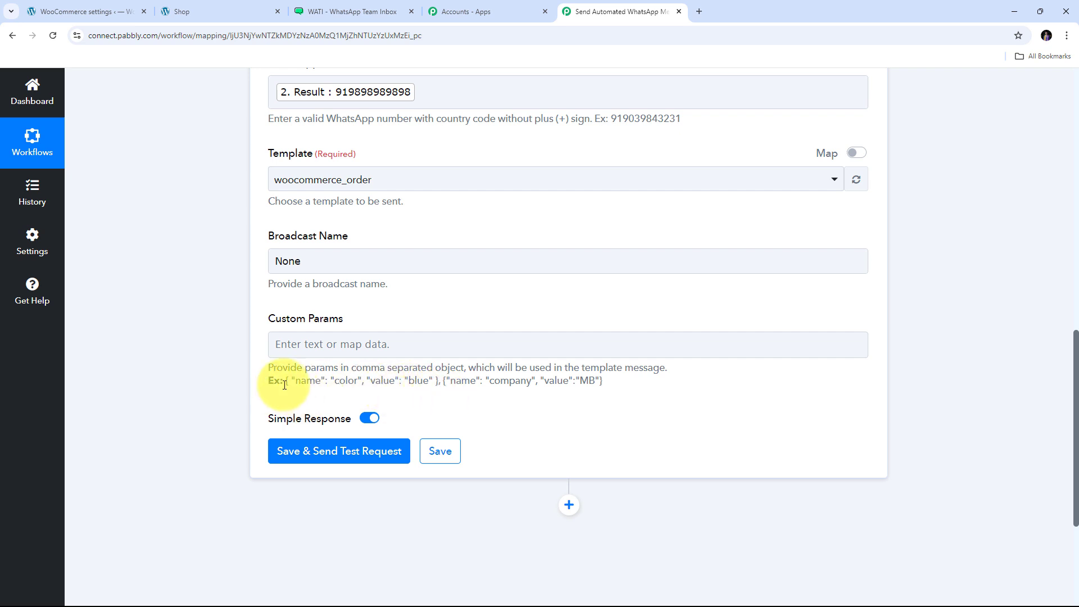
left_click_drag(285, 384, 442, 387)
key("ctrl+c")
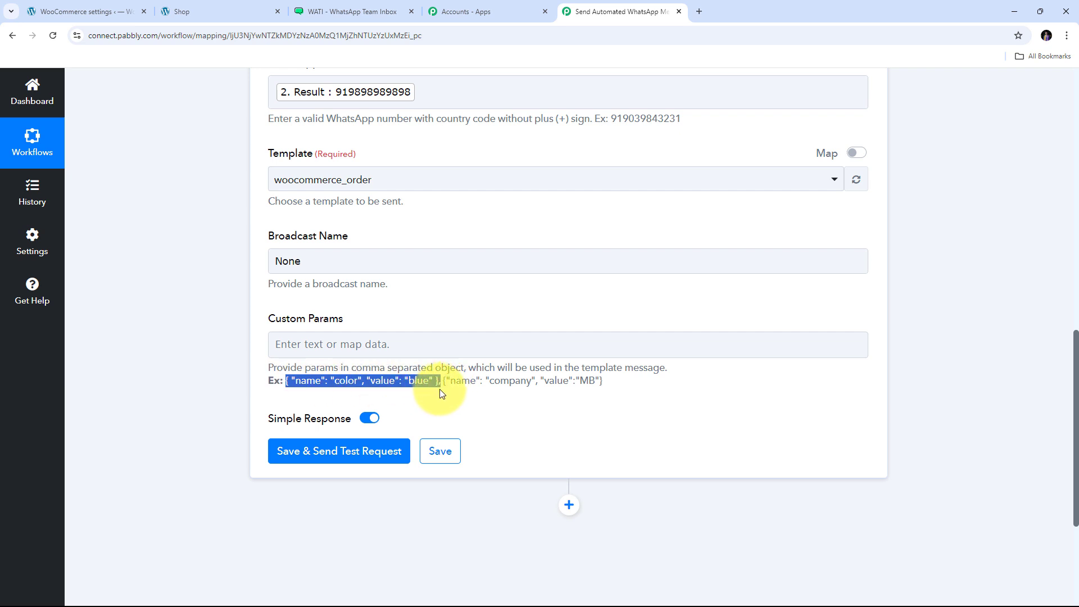
- Paste the example param into Custom Params and edit it to { "name": "name", "value": "" }
left_click(354, 344)
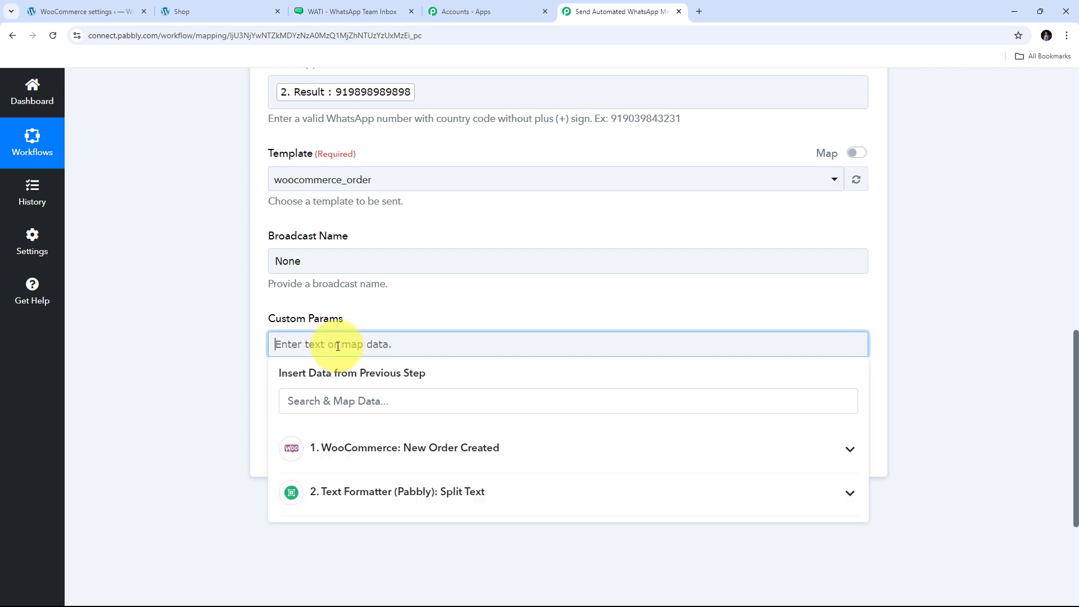
key("ctrl+v")
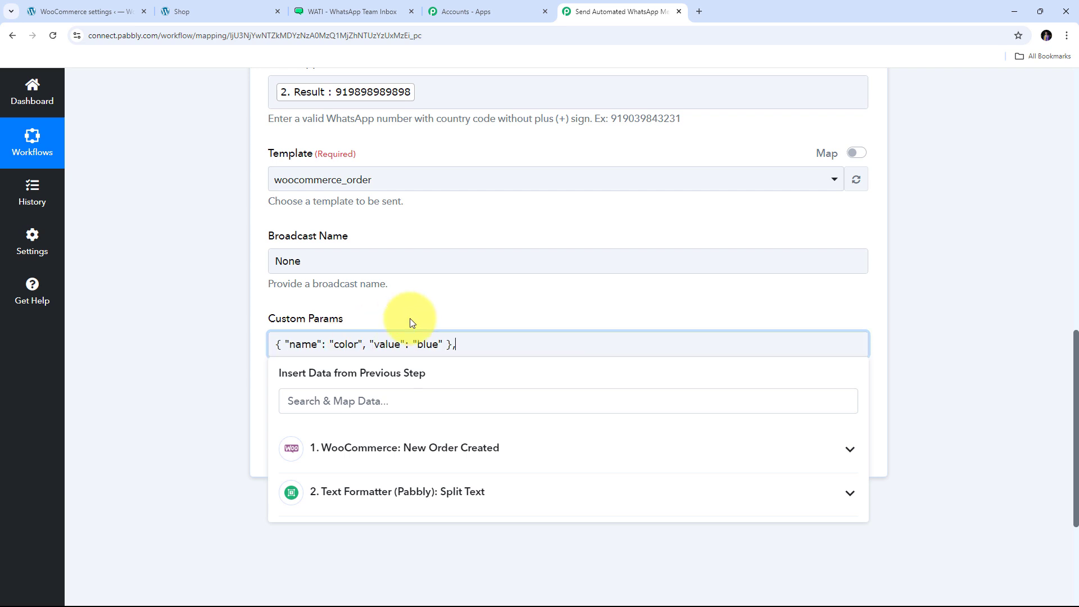
left_click(362, 325)
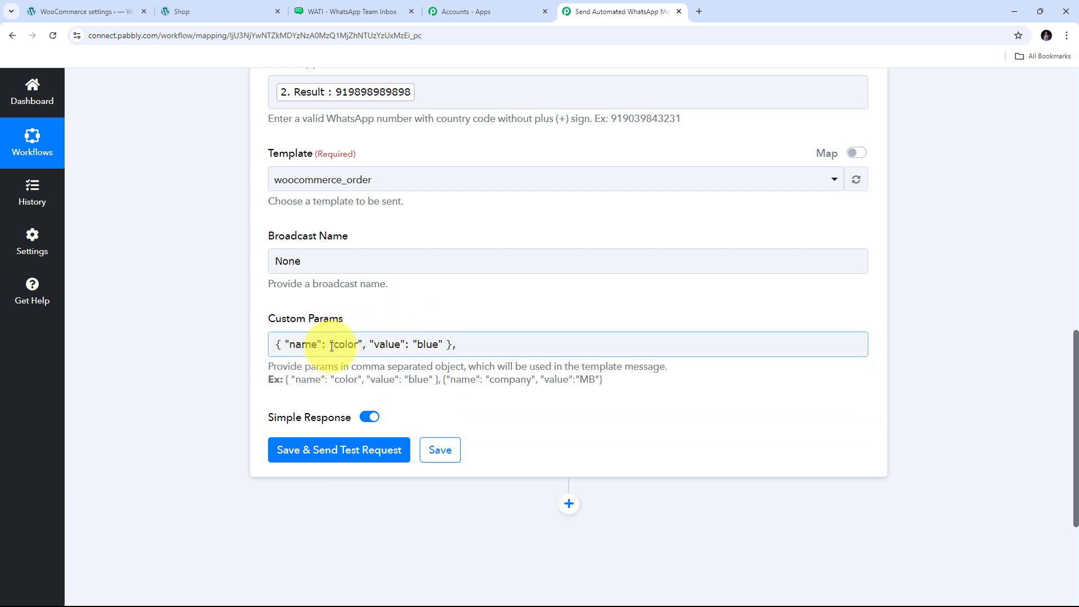
left_click_drag(333, 345, 359, 345)
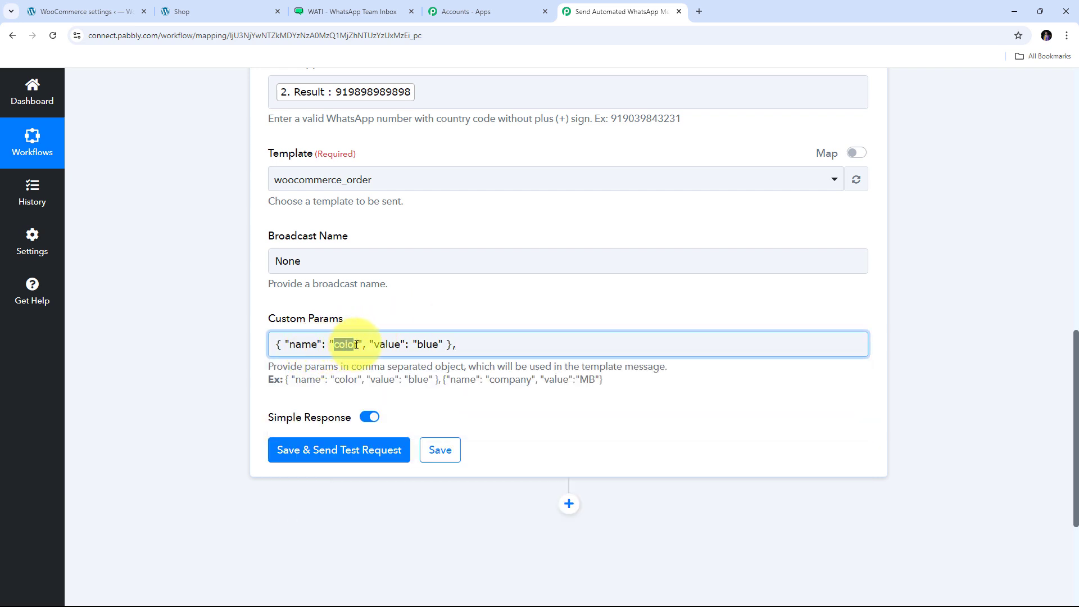
key("BackSpace")
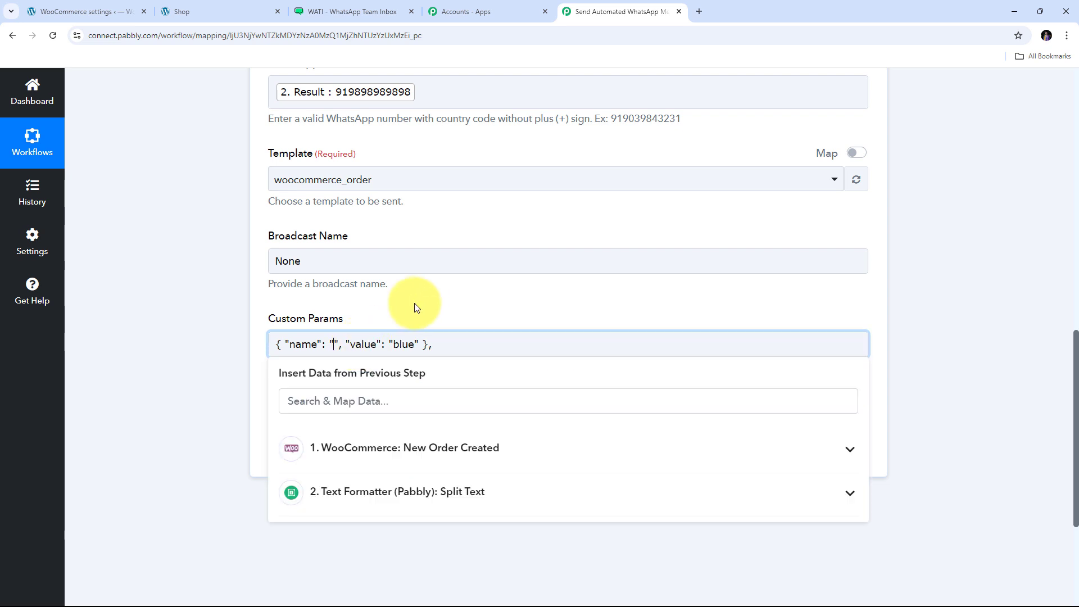
left_click(337, 11)
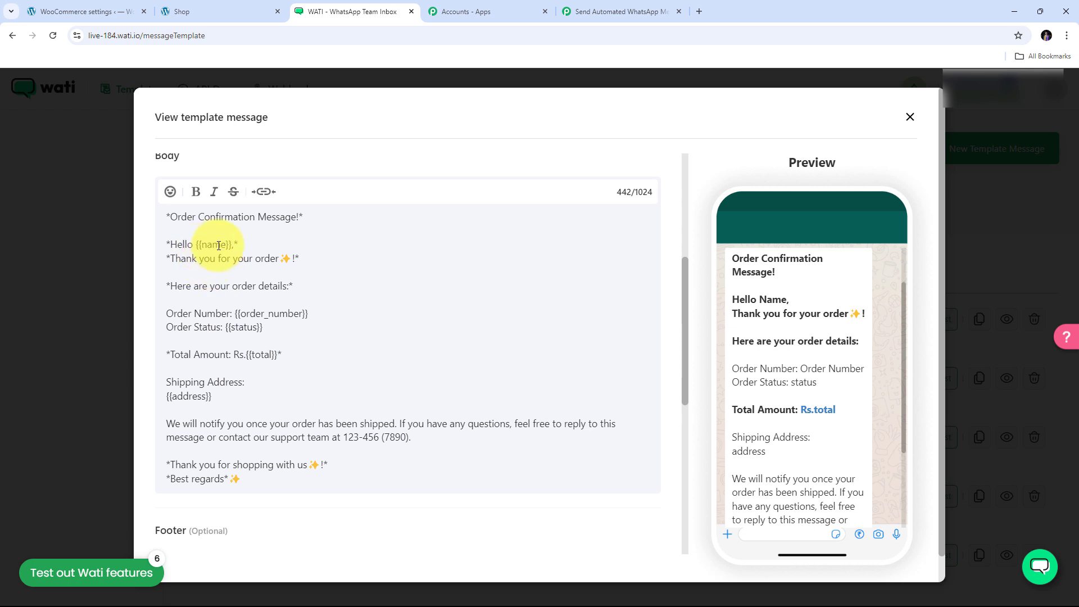
left_click(607, 11)
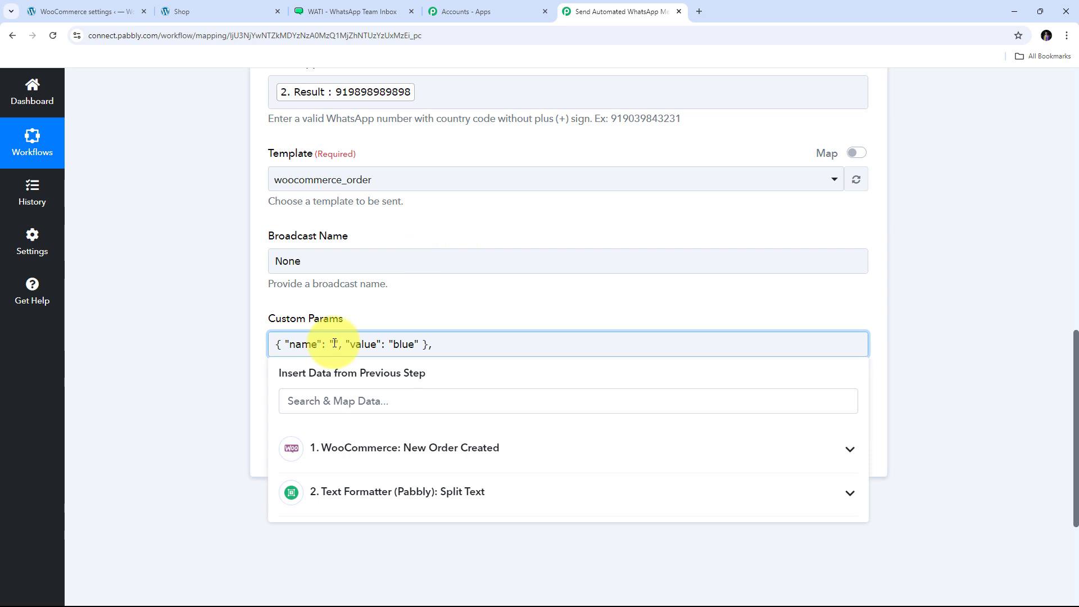
type("name")
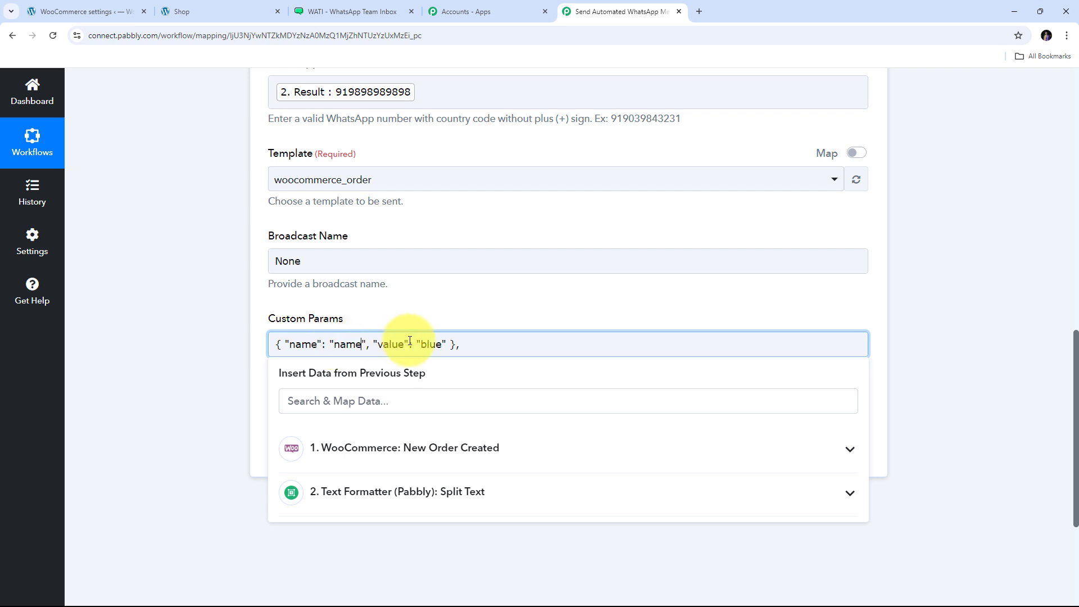
left_click_drag(421, 346, 440, 346)
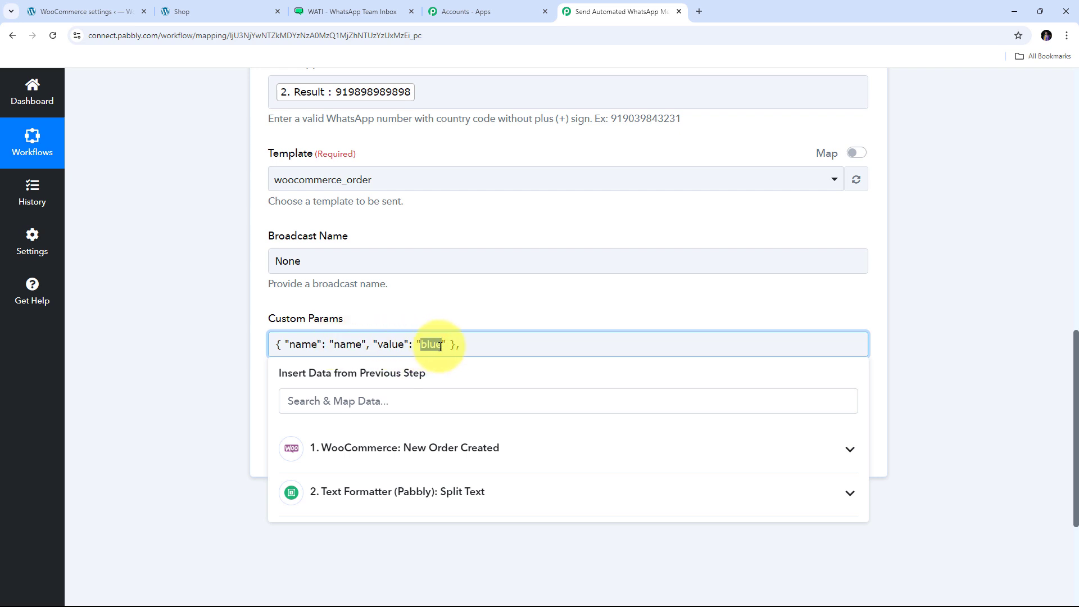
key("BackSpace")
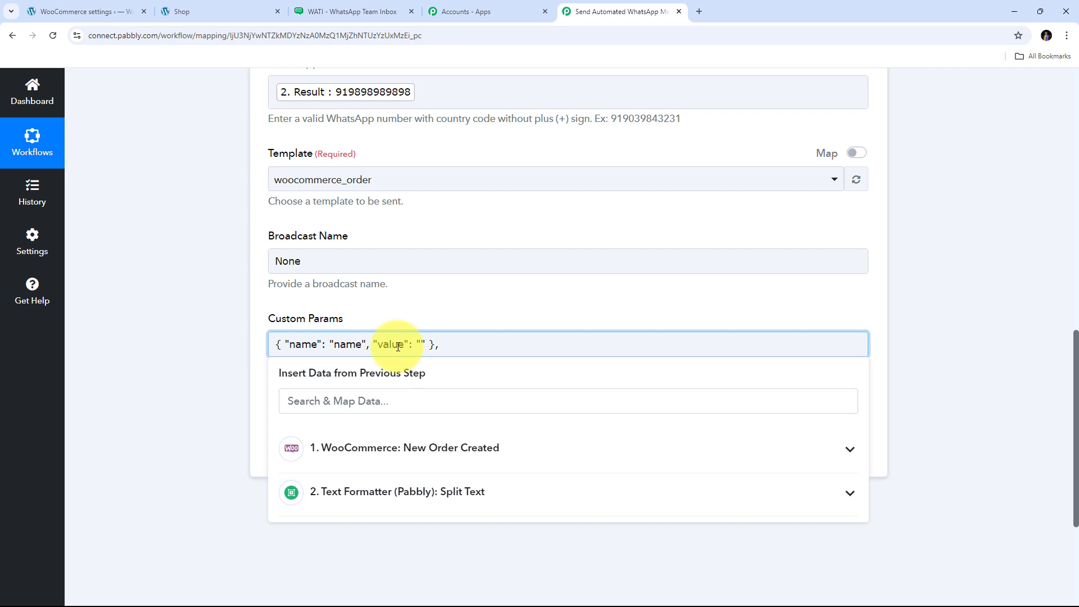
- Map the name param's value to the order's Shipping First Name and Shipping Last Name
left_click(412, 452)
scroll(478, 388, "down", 1)
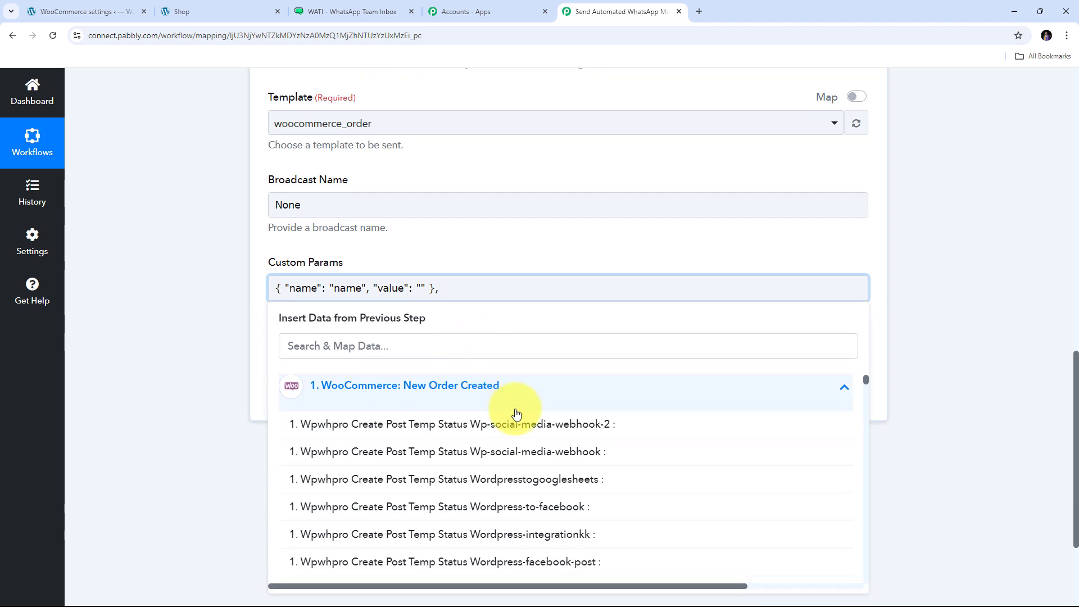
scroll(516, 414, "down", 15)
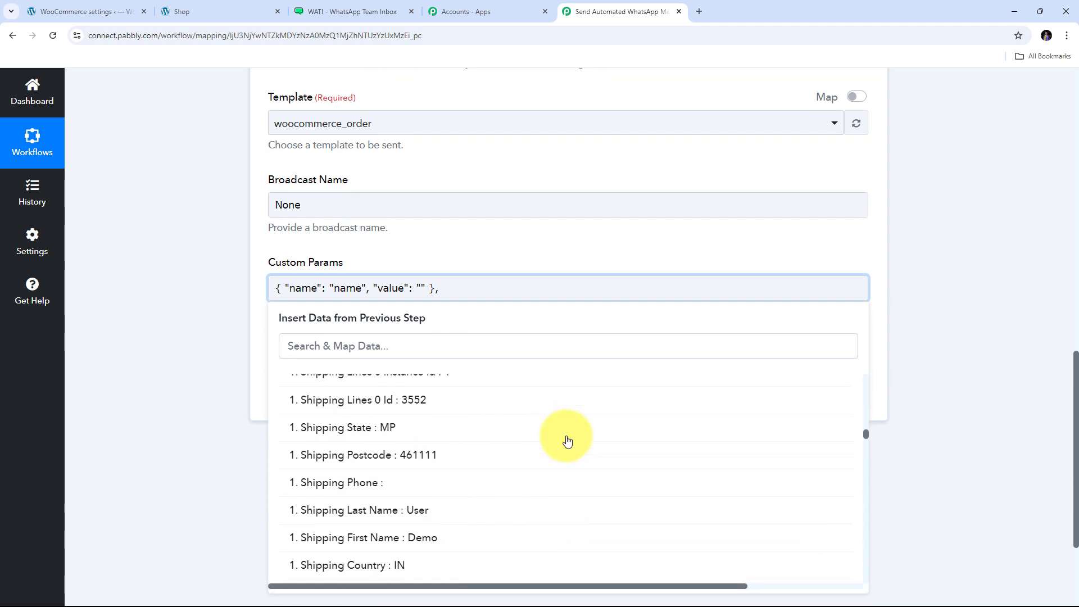
scroll(567, 441, "down", 1)
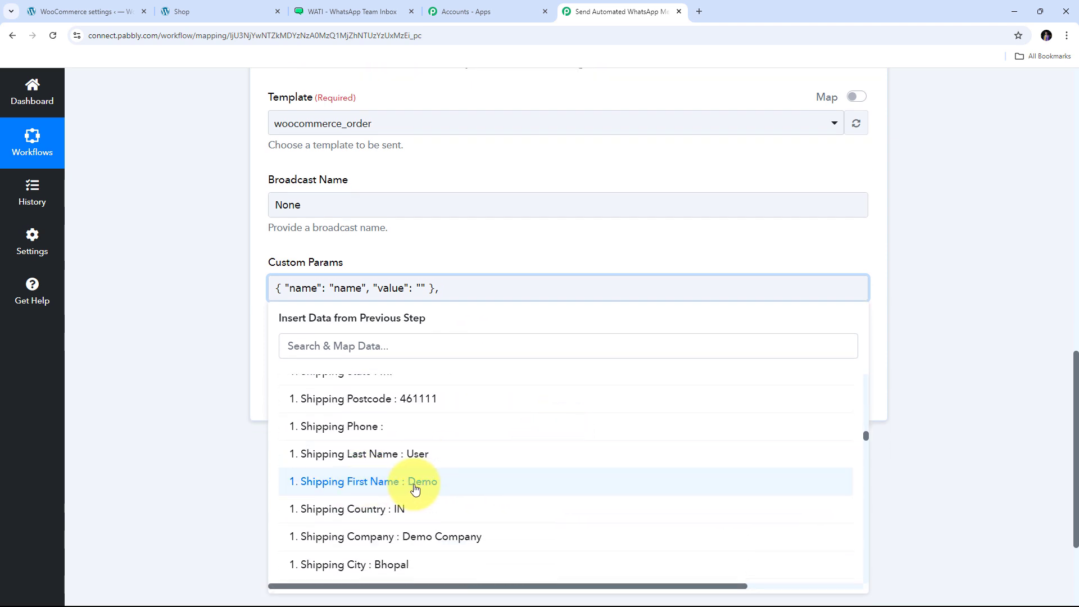
left_click(430, 484)
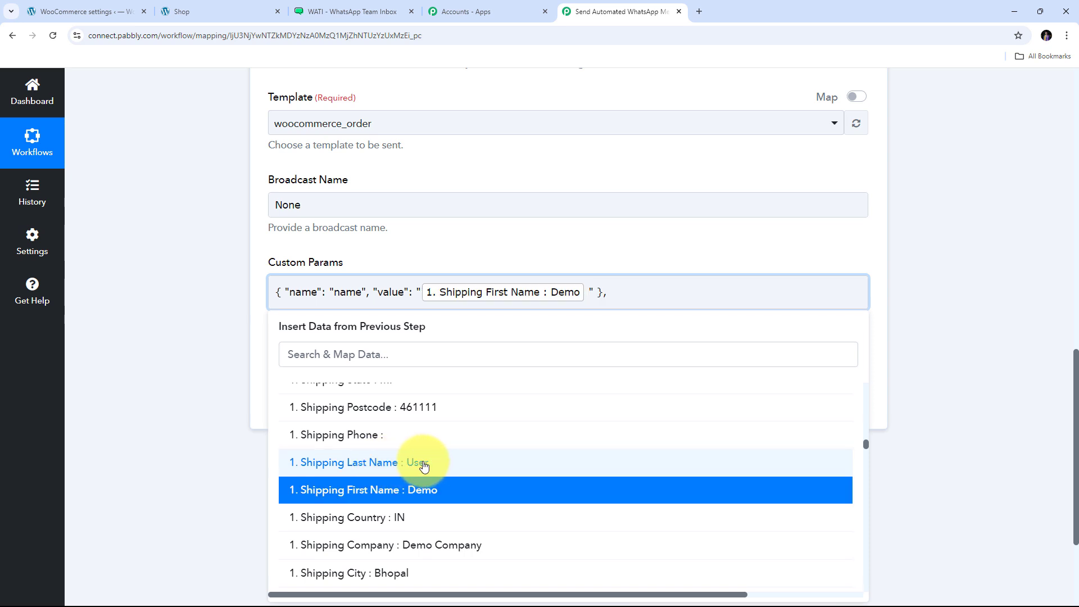
left_click(424, 467)
left_click(212, 357)
left_click(776, 294)
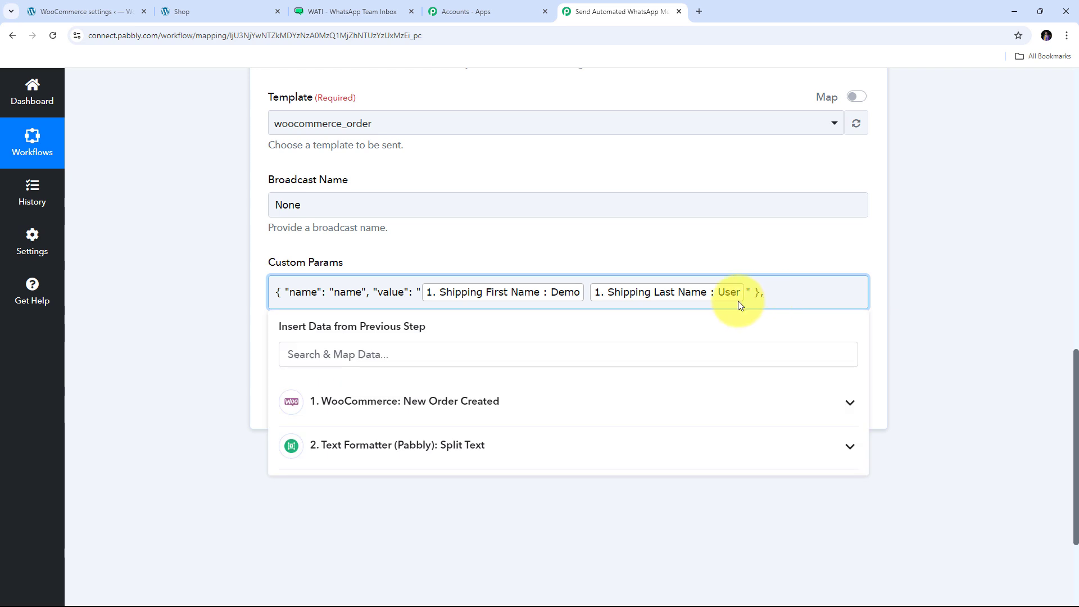
left_click(740, 238)
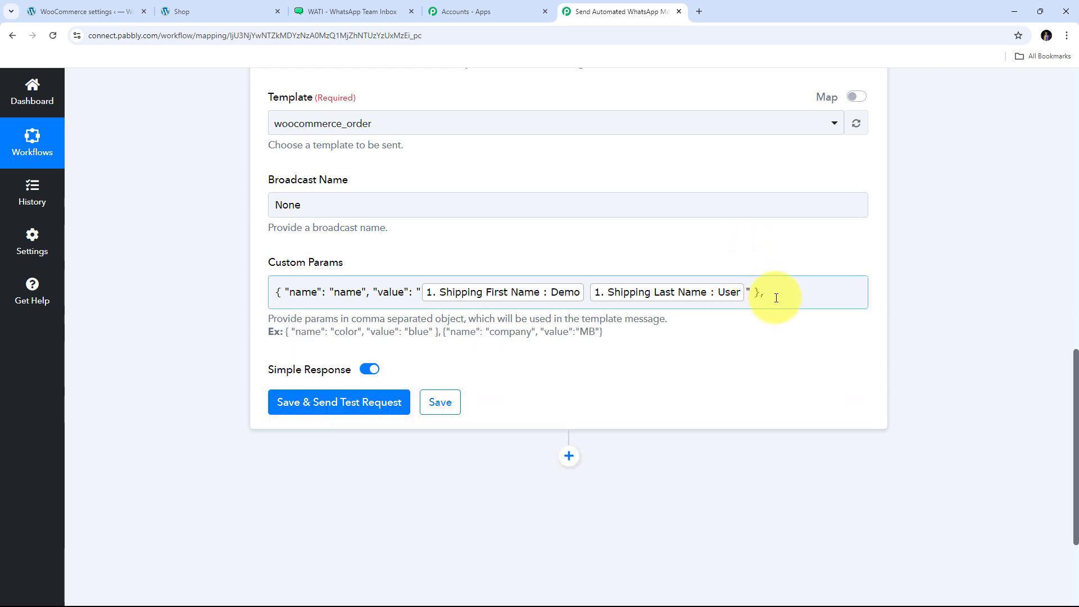
left_click_drag(443, 331, 615, 336)
key("ctrl+c")
- Paste a second param object, rename it to order_number, and clear its sample value
left_click(791, 291)
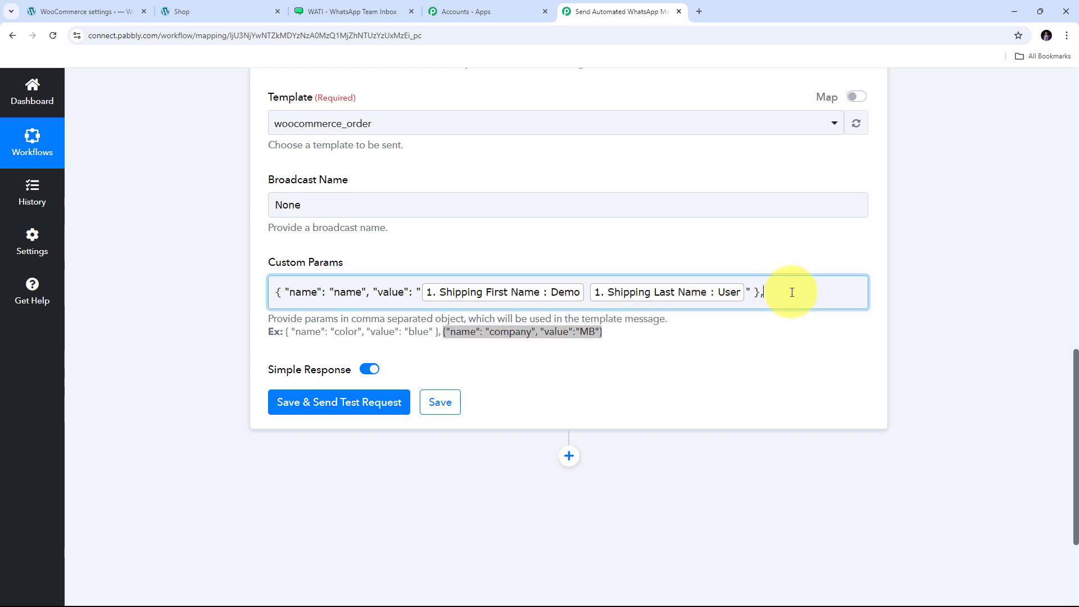
key("ctrl+v")
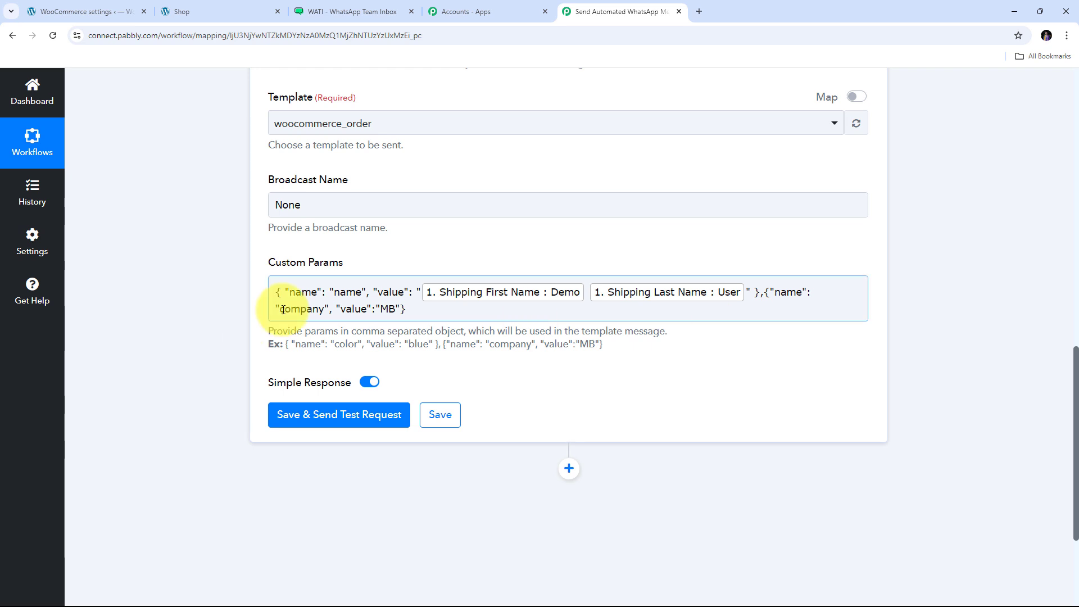
left_click_drag(280, 309, 324, 309)
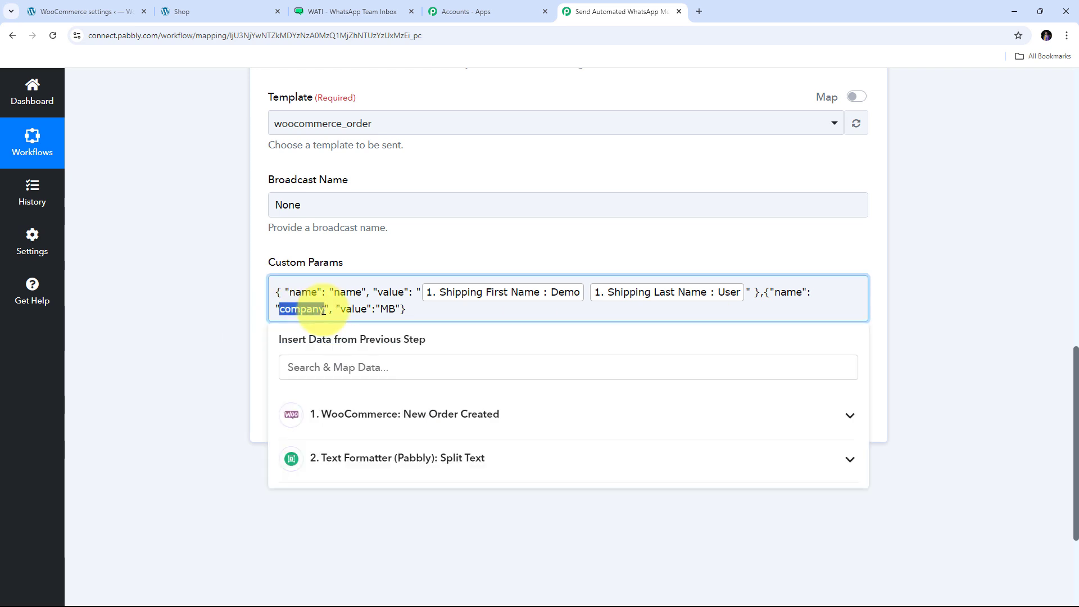
key("BackSpace")
type("MB")
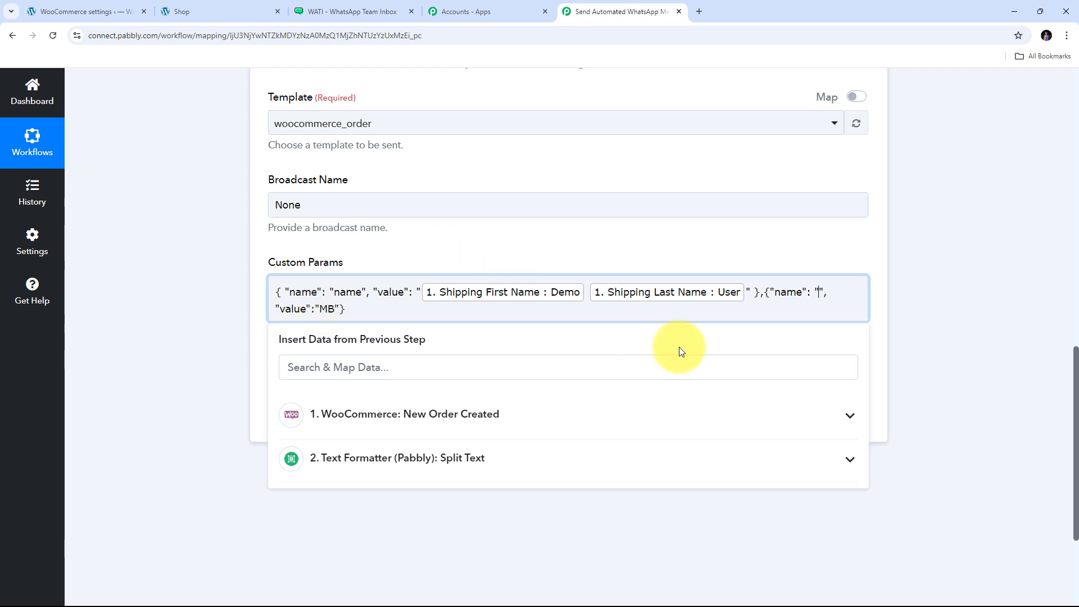
left_click(354, 12)
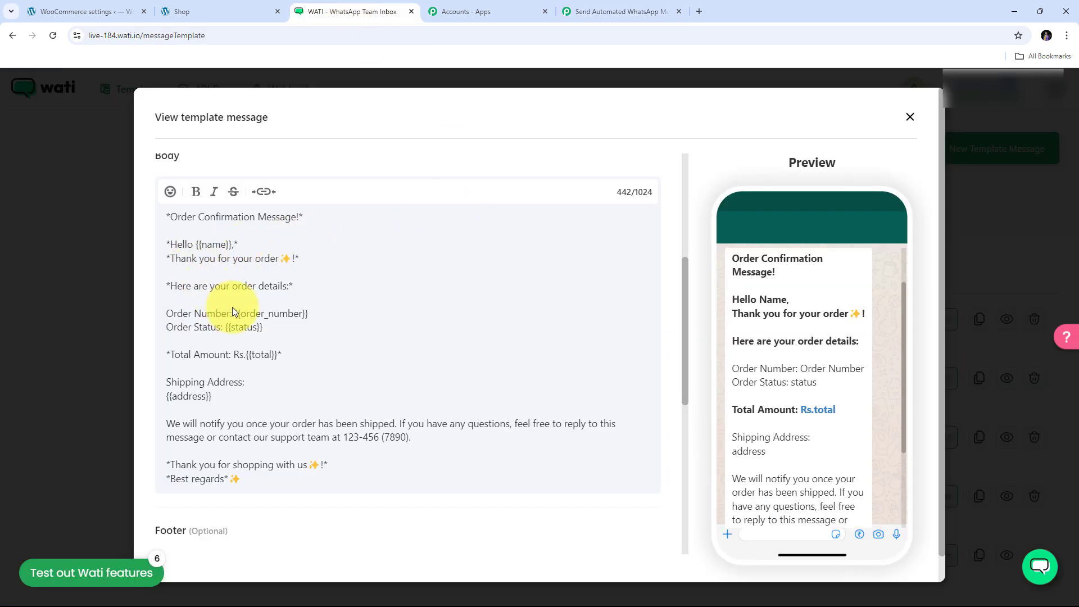
left_click_drag(281, 314, 304, 314)
left_click(304, 314)
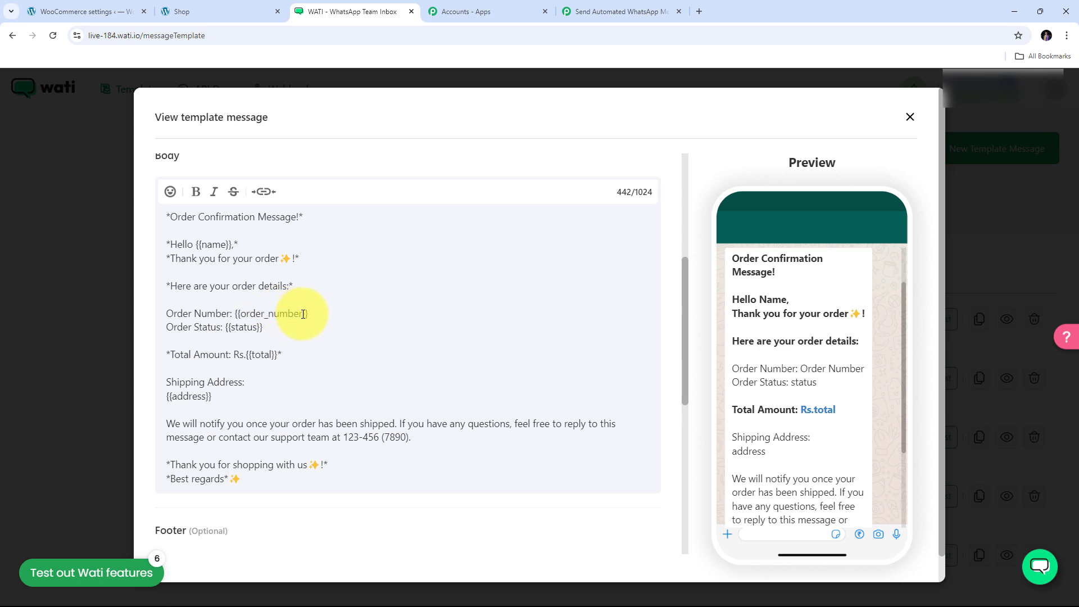
left_click(613, 4)
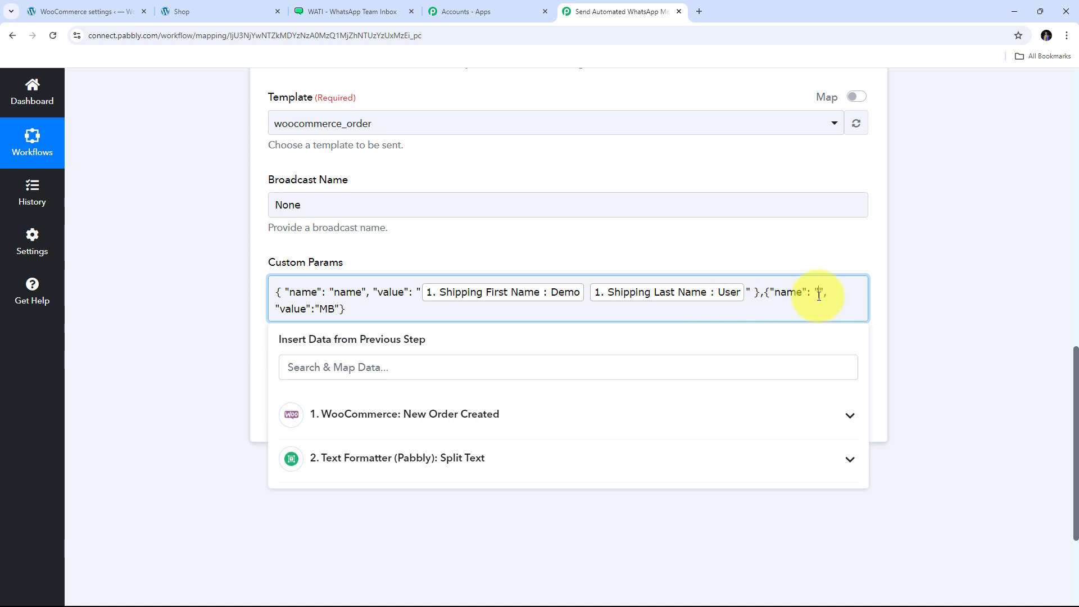
type("order_number")
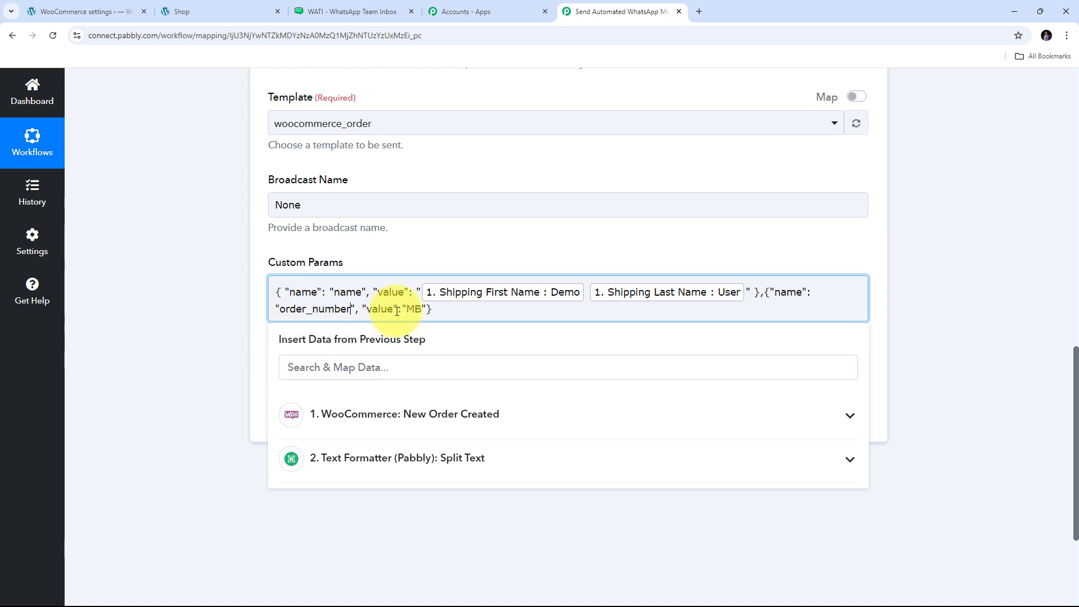
left_click_drag(406, 309, 421, 311)
key("BackSpace")
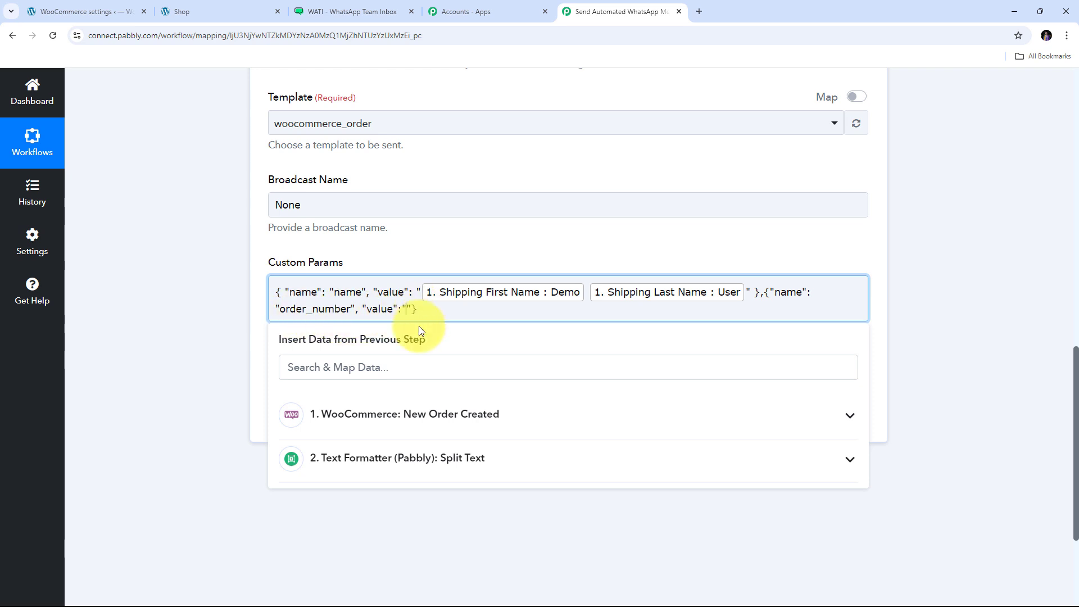
- Map order_number's value to the WooCommerce order Number field
left_click(416, 421)
left_click(367, 366)
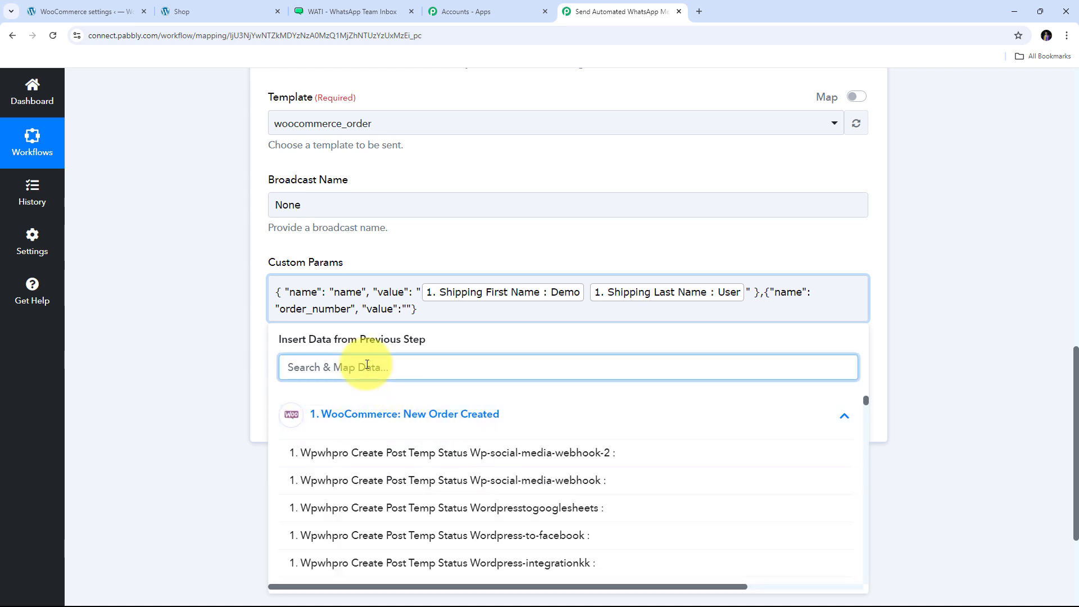
type("number")
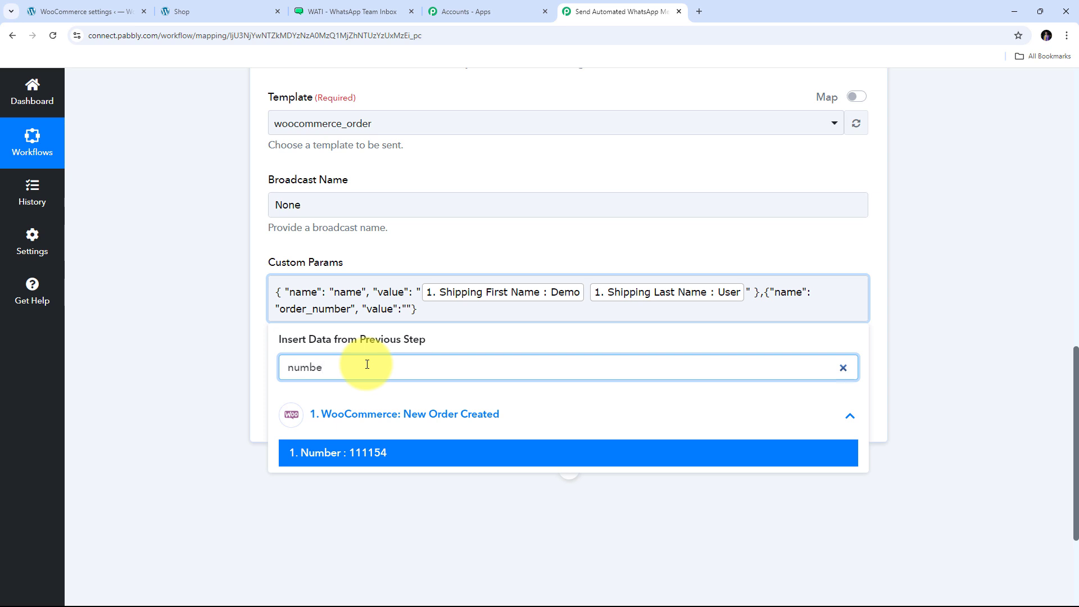
left_click(350, 457)
left_click(586, 337)
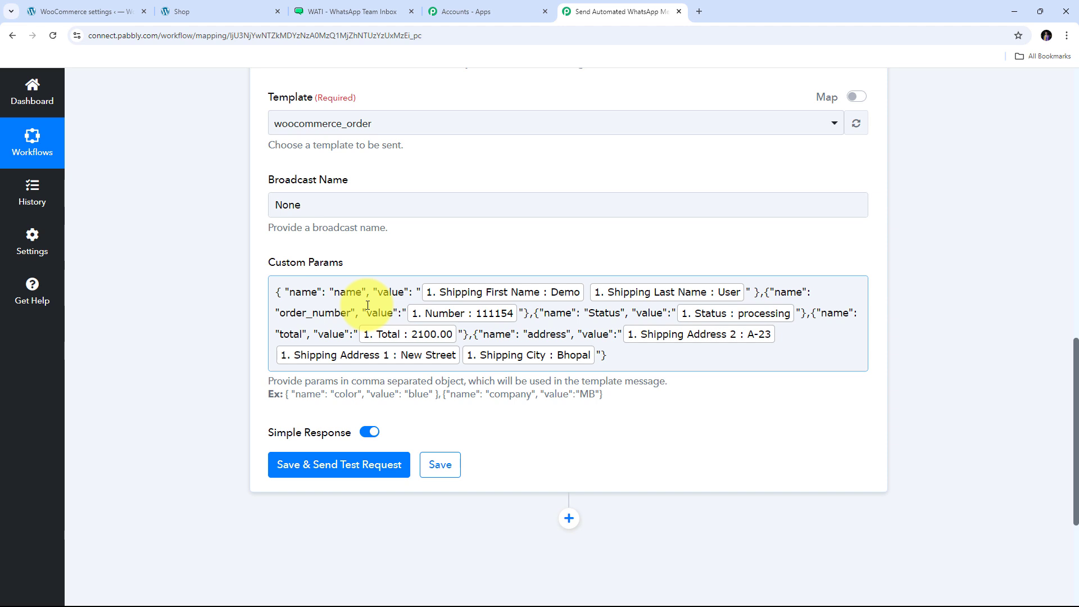
left_click(402, 256)
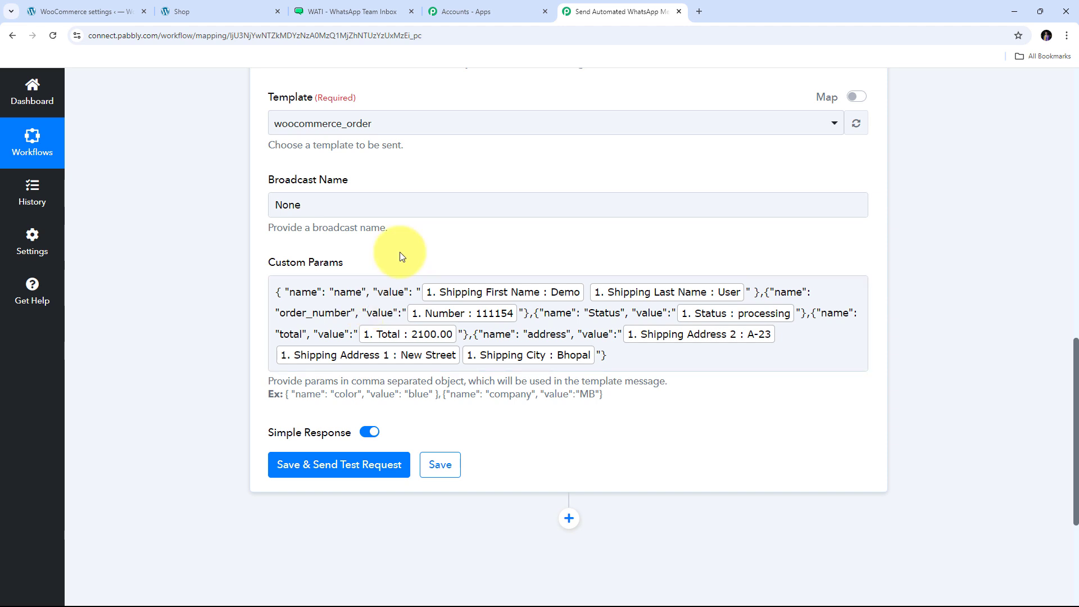
scroll(399, 252, "down", 2)
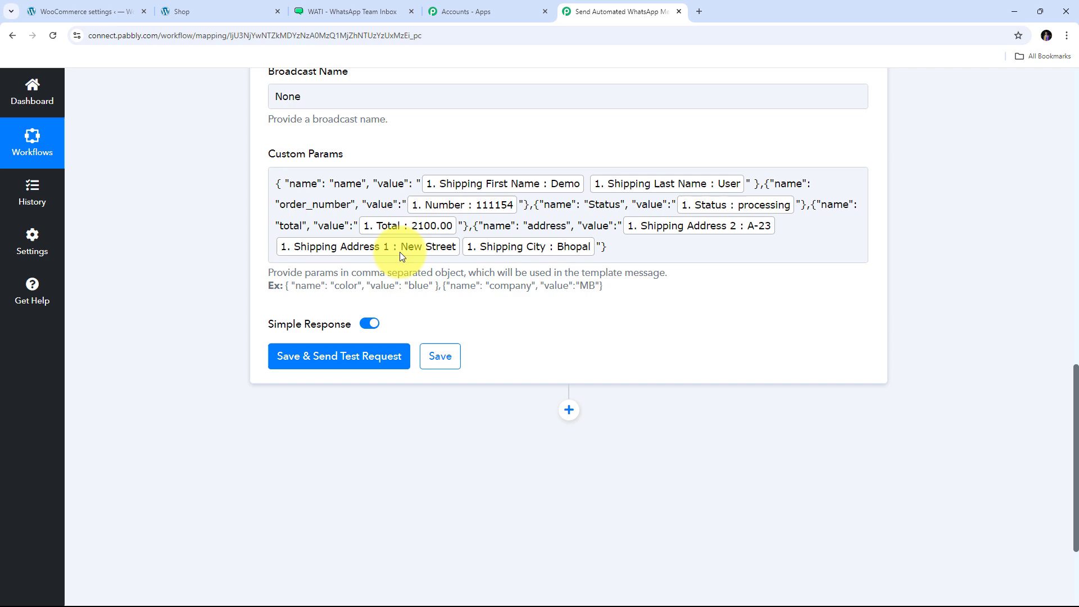
- Save the WATI step and send a test request, checking the successful response
left_click(332, 363)
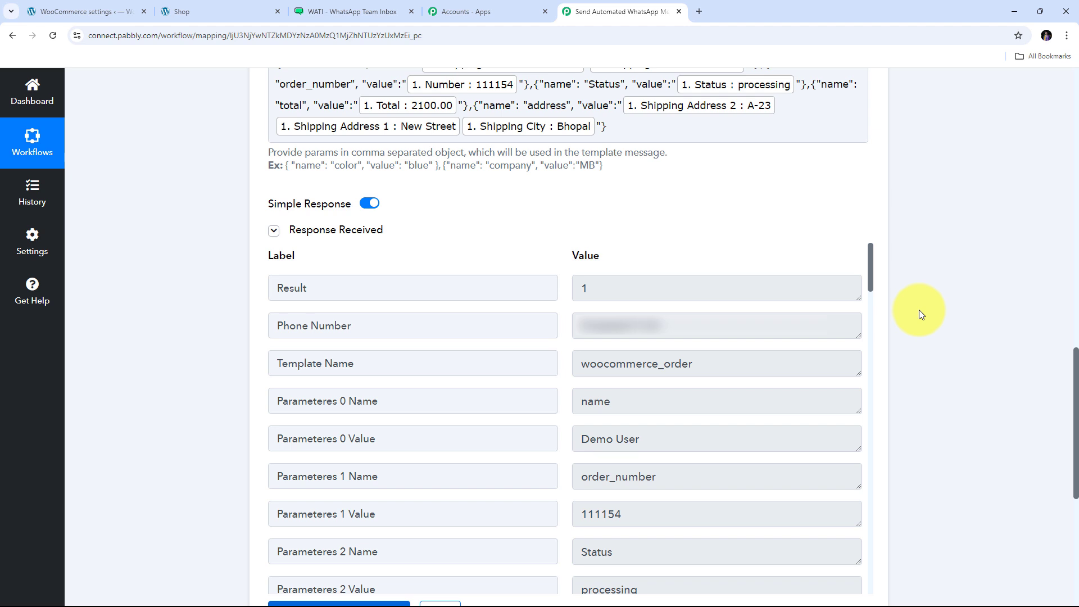
scroll(918, 309, "down", 1)
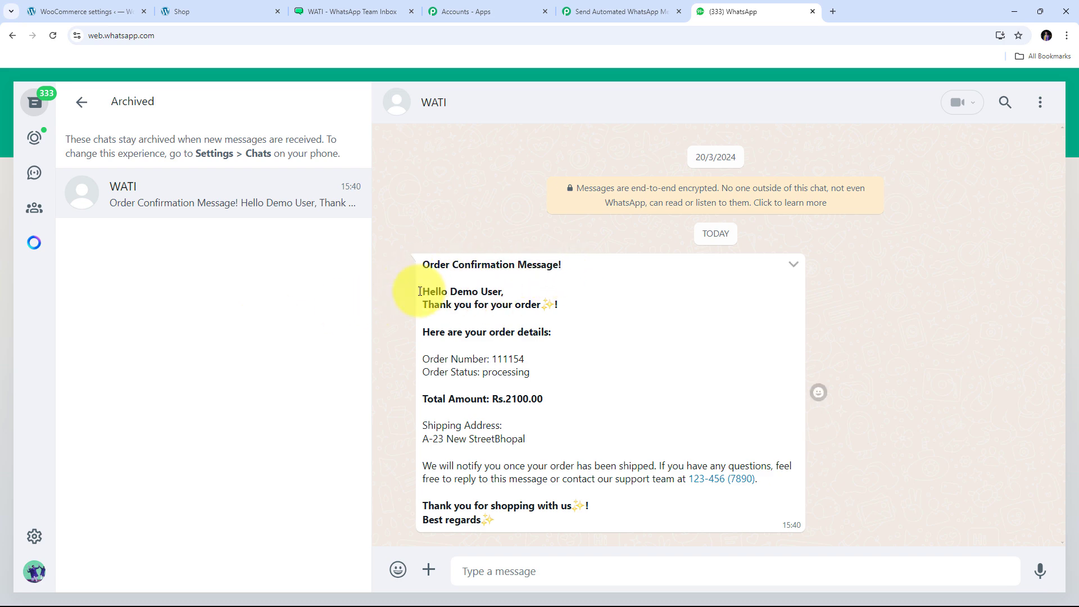
- Verify the message shows the customer name, order 111154, processing and Rs.2100.00
left_click_drag(451, 291, 502, 296)
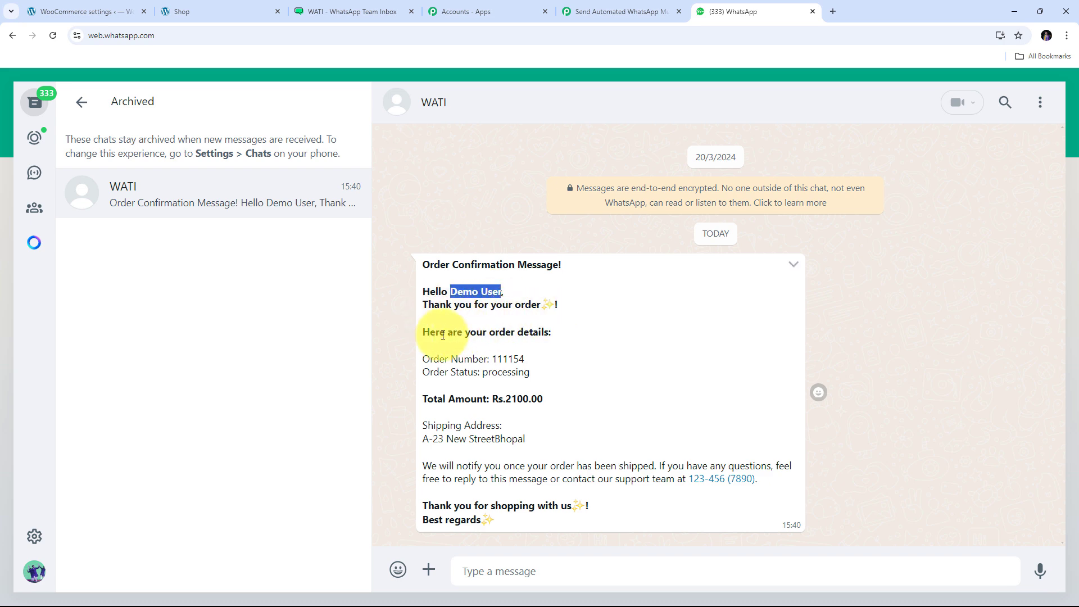
left_click(500, 358)
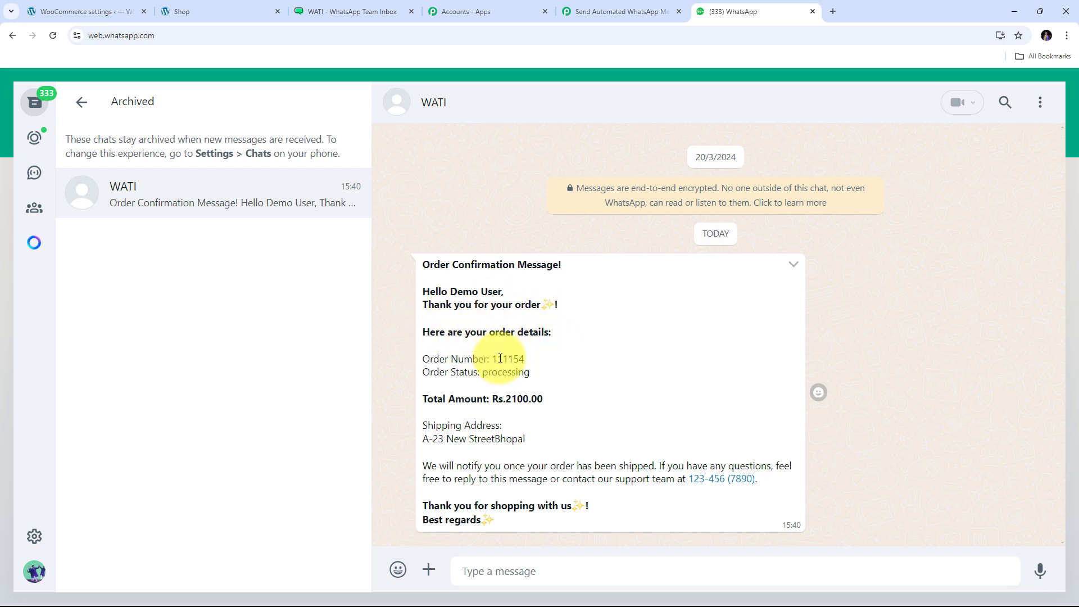
double_click(500, 359)
double_click(495, 372)
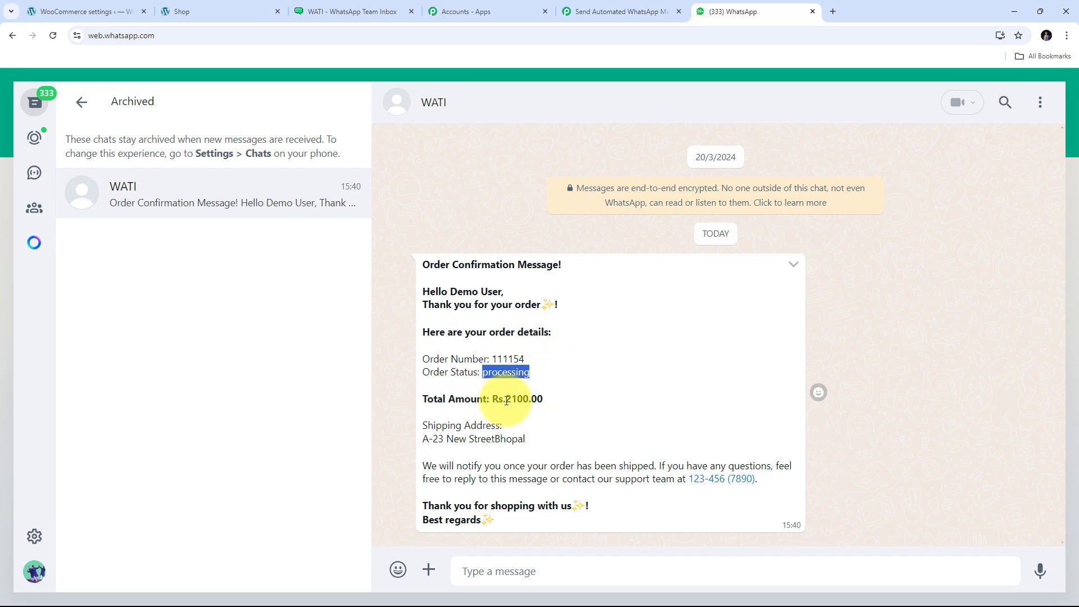
left_click_drag(505, 400, 571, 405)
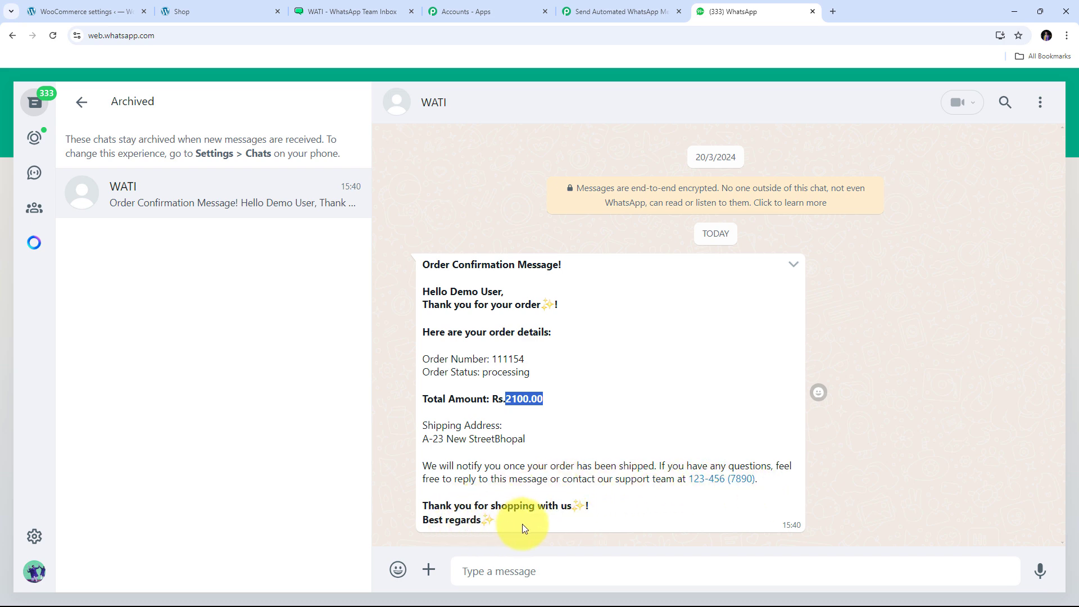
left_click(644, 354)
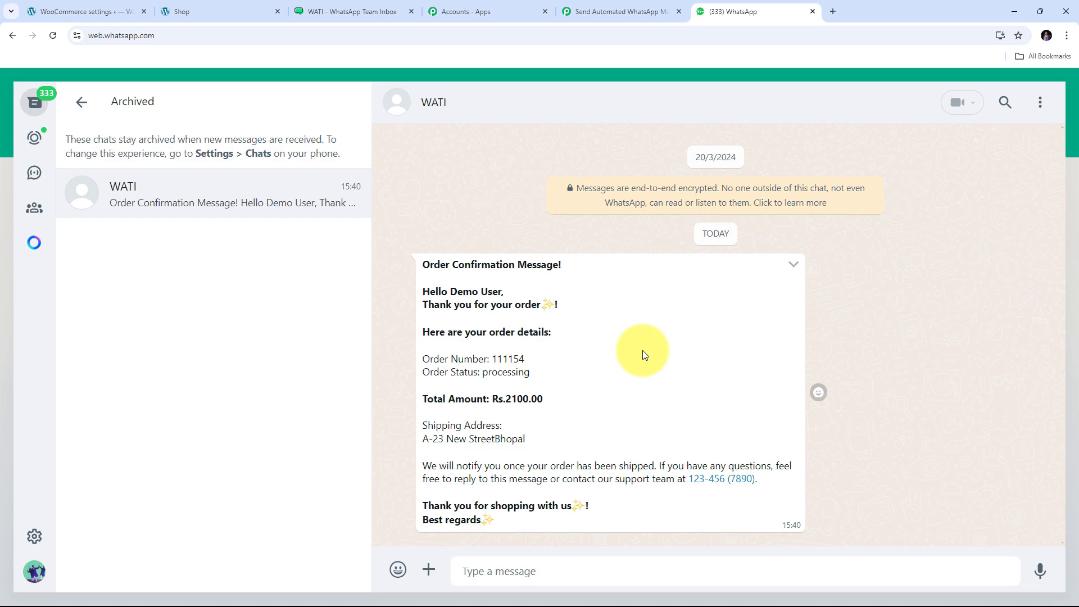
- Glance at the WATI order template, then return to the delivered WhatsApp confirmation
left_click(90, 11)
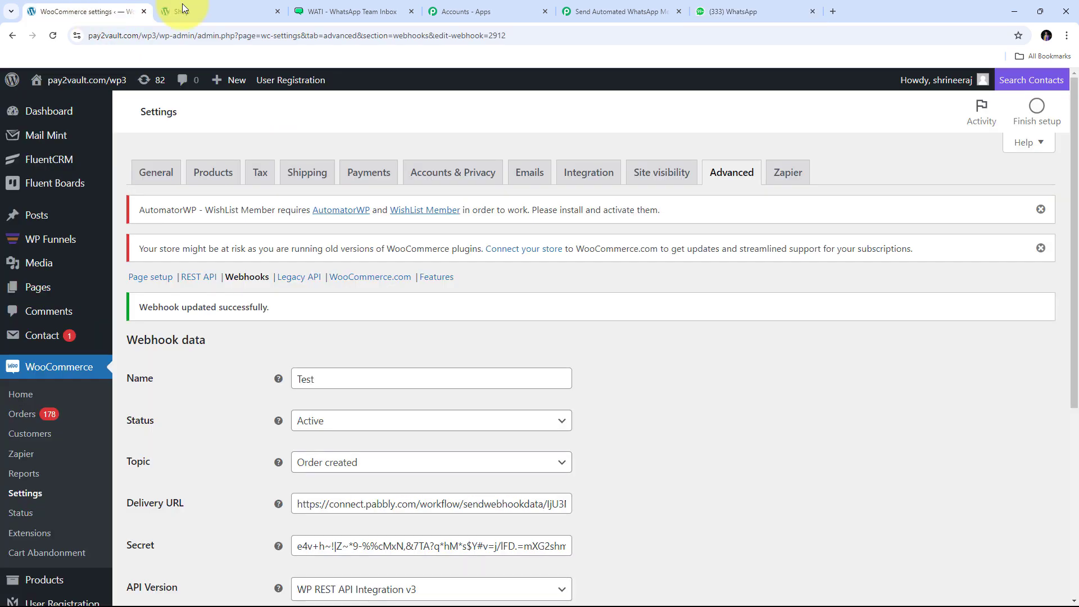
left_click(352, 11)
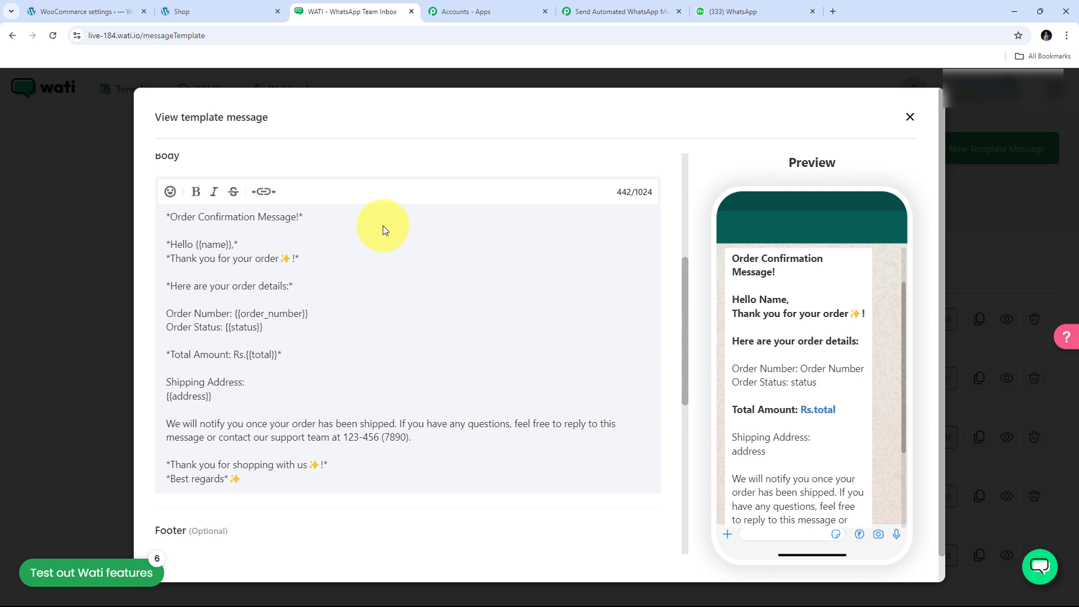
left_click(778, 10)
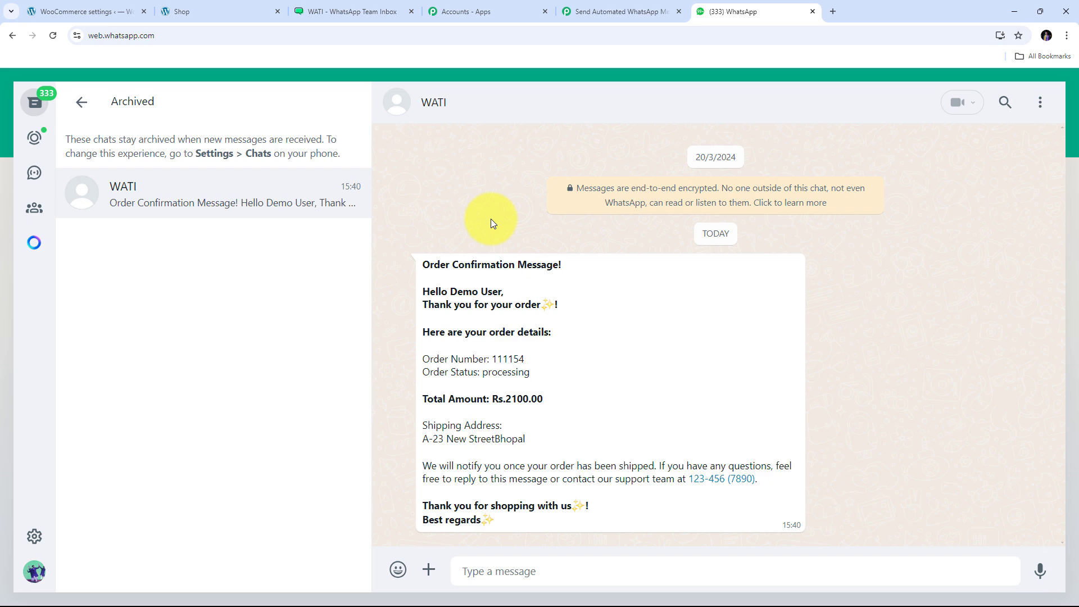
- Return to the Pabbly workflow and review the WooCommerce, Text Formatter and WATI steps
left_click(596, 4)
scroll(168, 281, "up", 2)
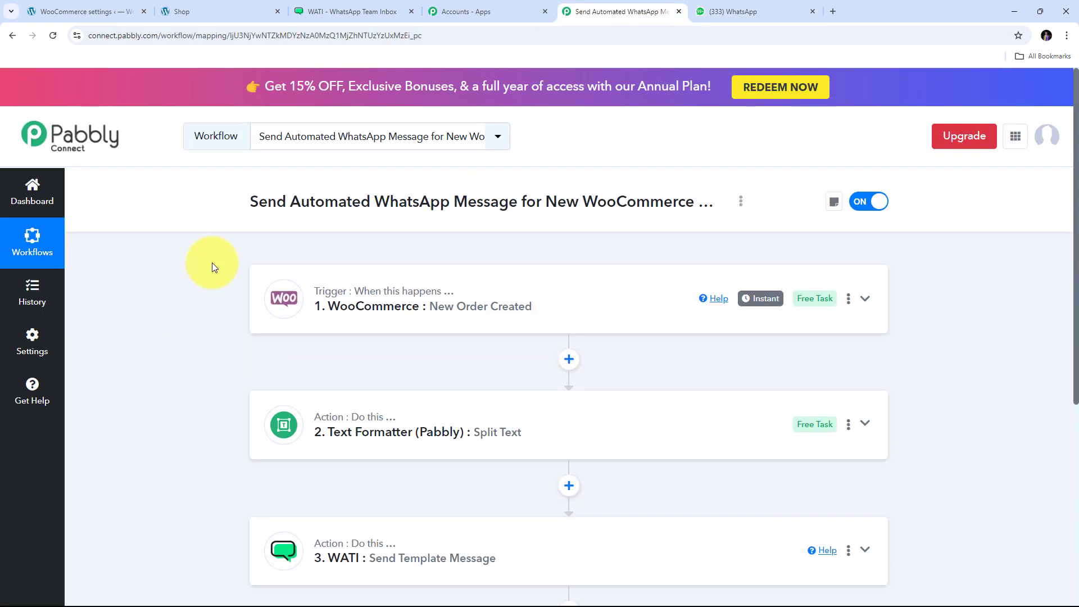
scroll(216, 247, "down", 2)
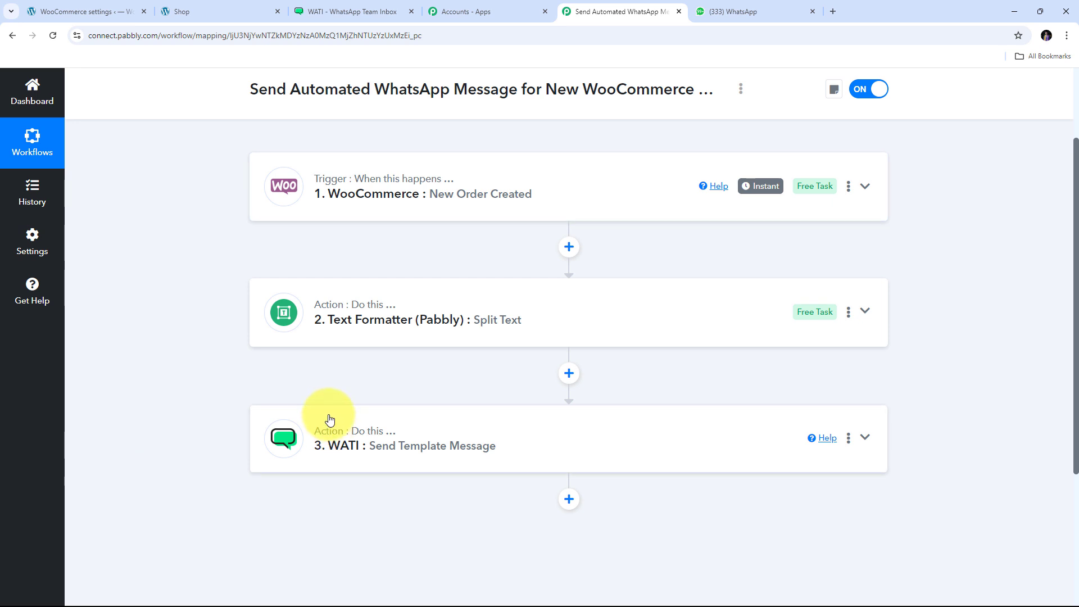
scroll(247, 271, "up", 2)
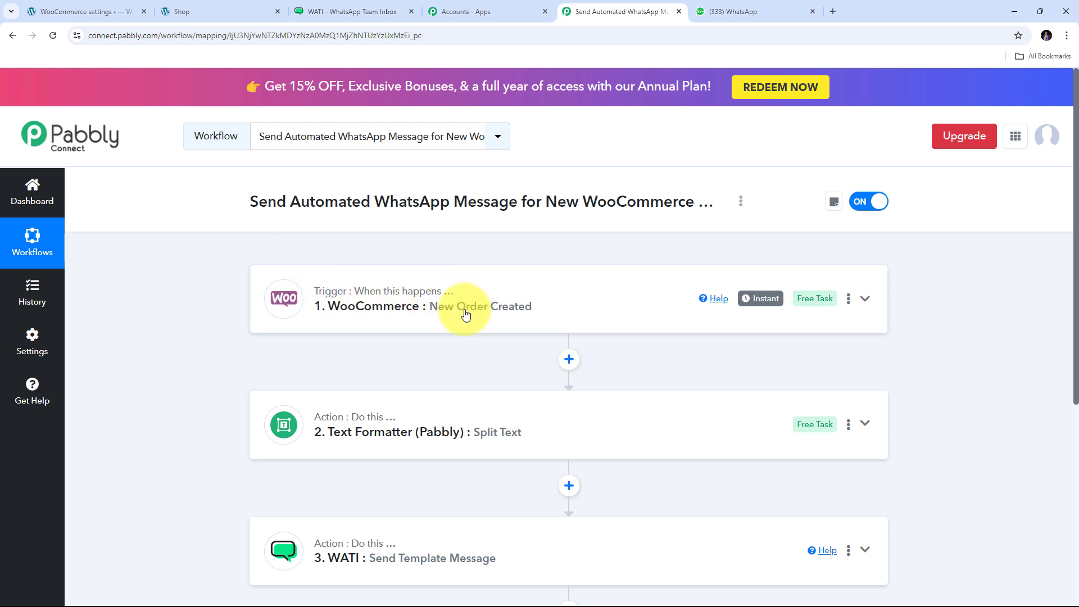
scroll(443, 281, "down", 2)
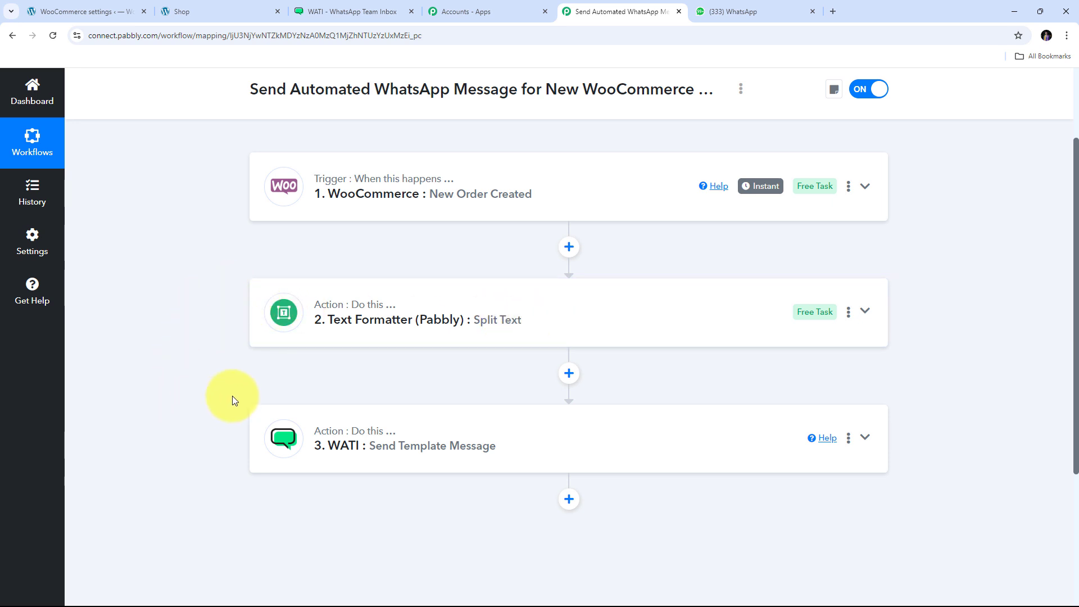
scroll(263, 379, "down", 1)
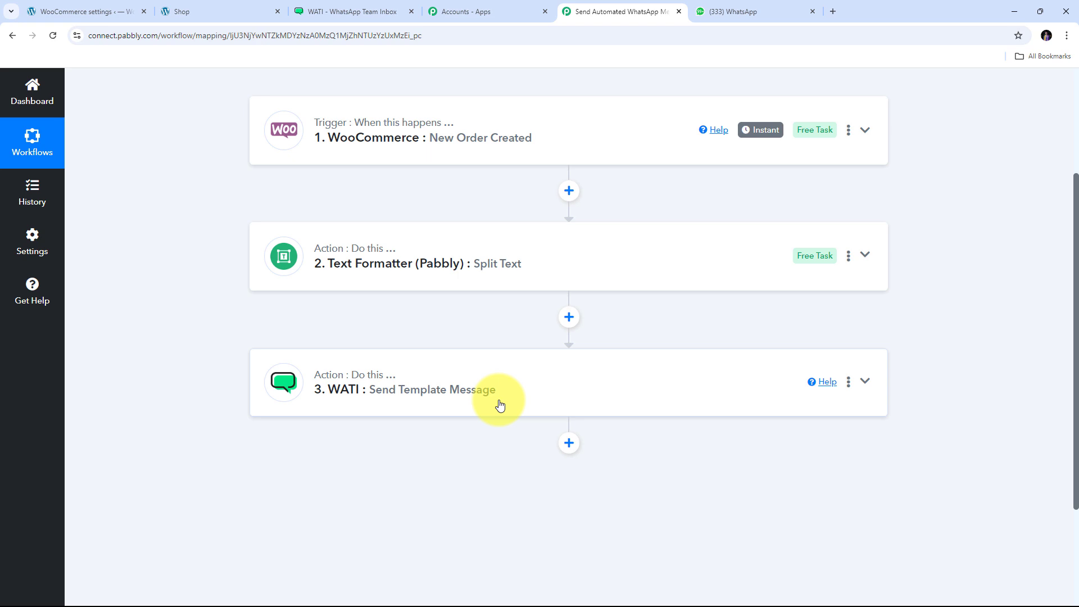
scroll(229, 270, "up", 3)
scroll(275, 228, "down", 2)
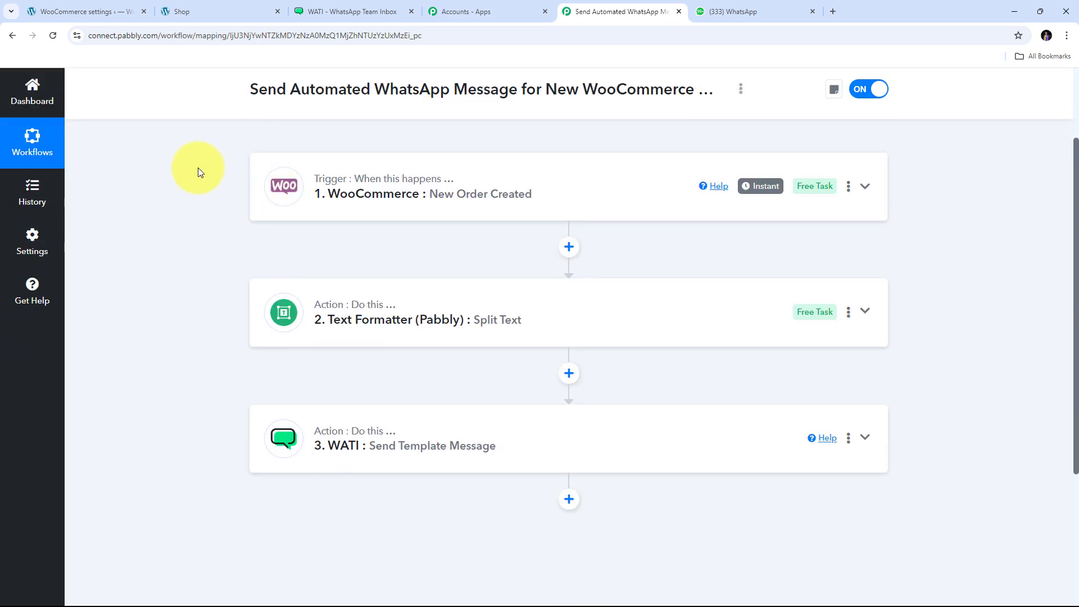